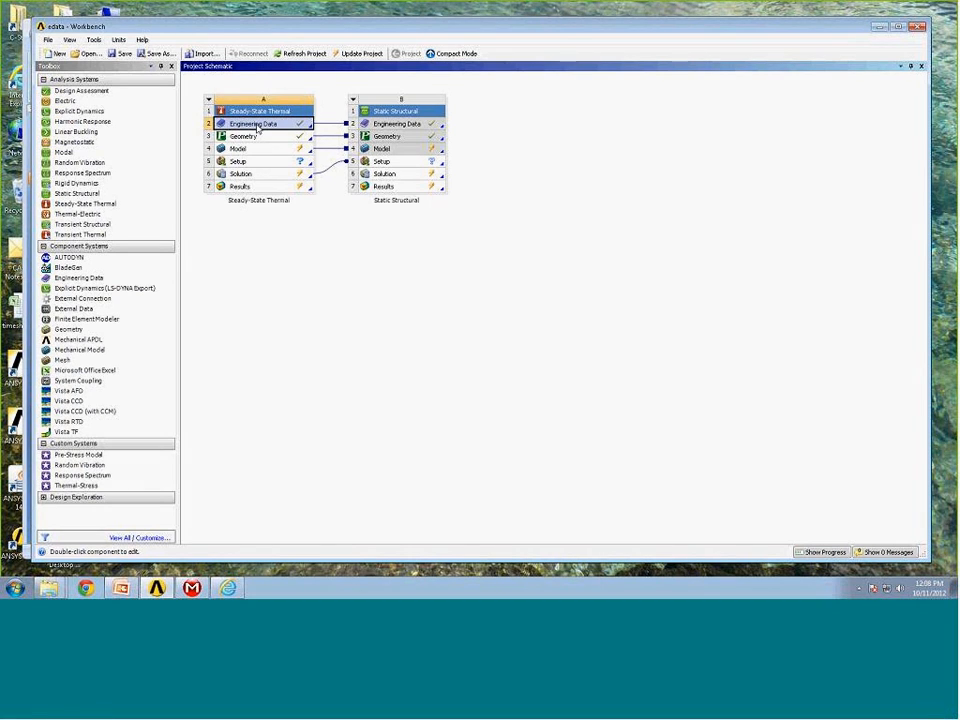
Open the Engineering Data of the Steady-State Thermal system and switch the units to U.S. Customary.
double_click(258, 125)
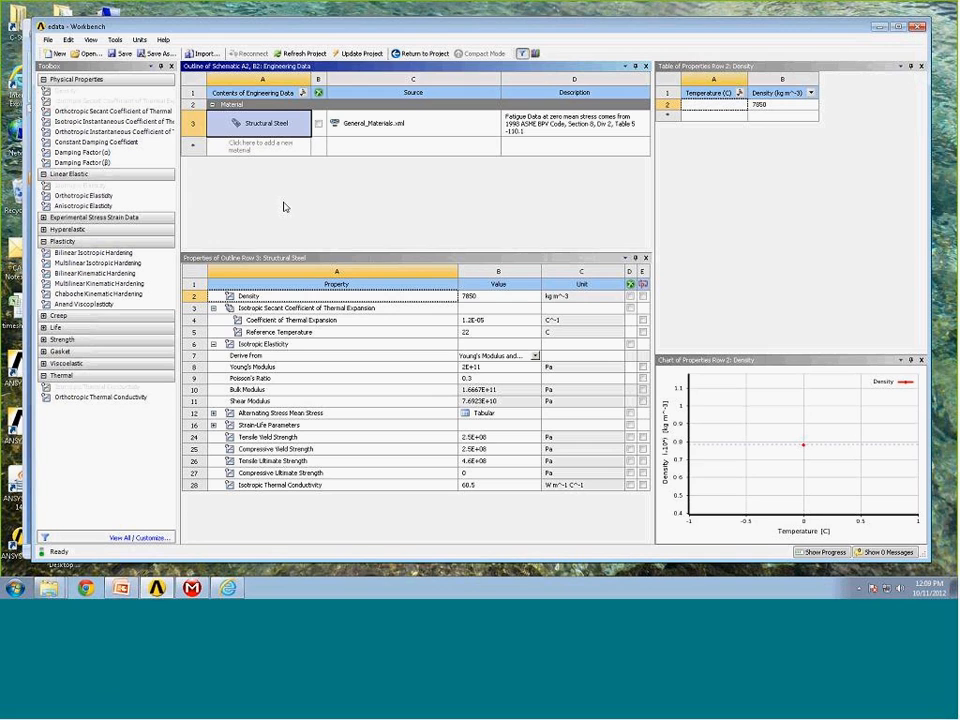
click(139, 41)
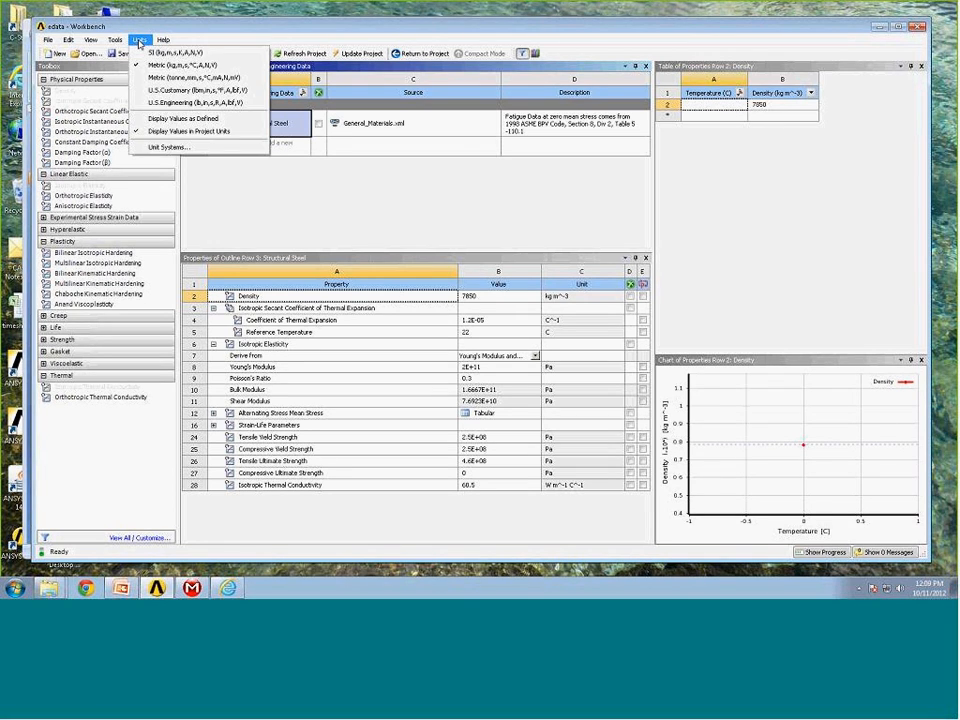
click(152, 91)
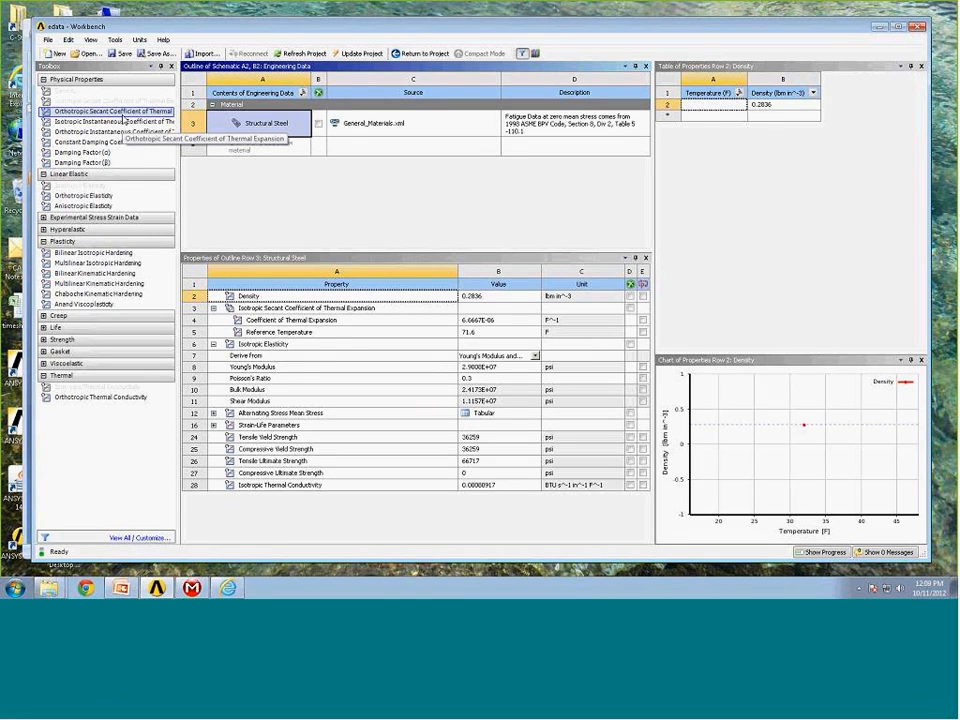
Add a new engineering material named Aluminum1.
click(258, 147)
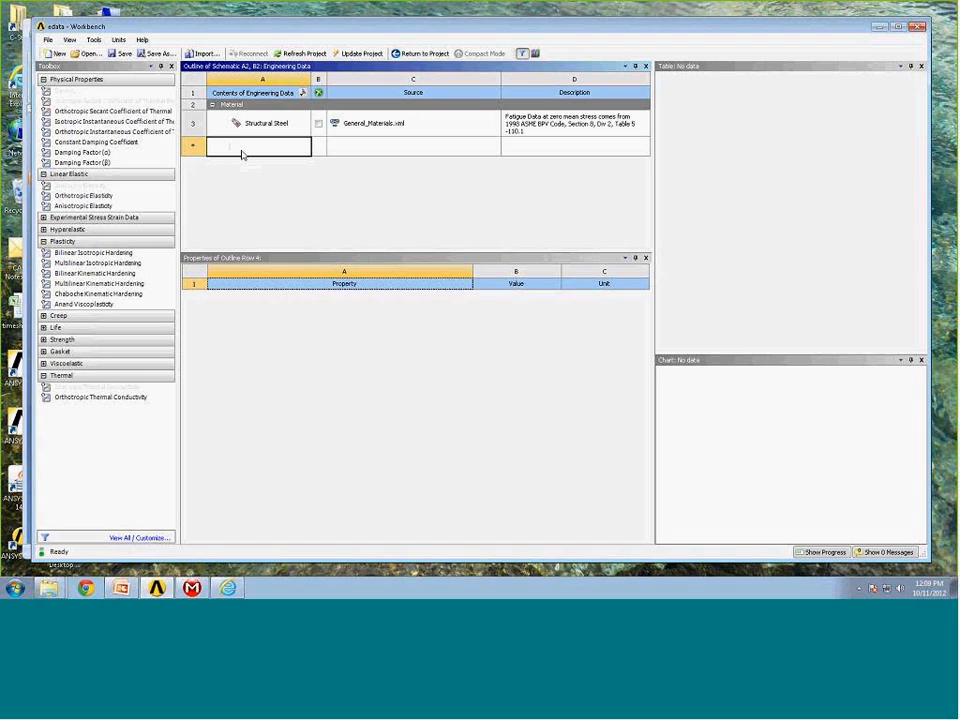
text(A)
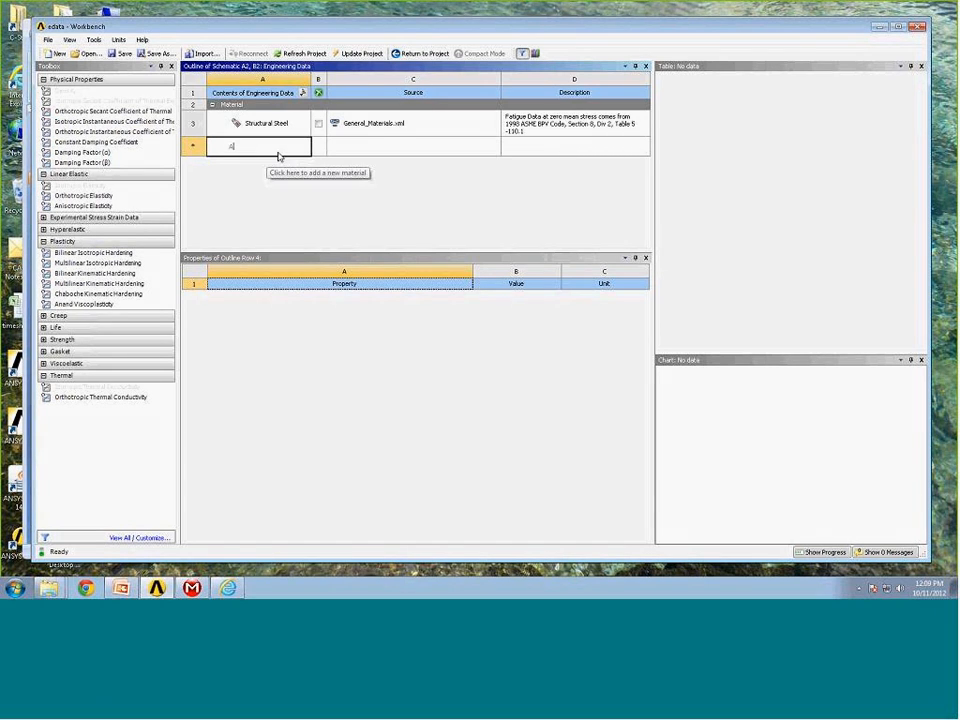
text(luminum1)
key(Return)
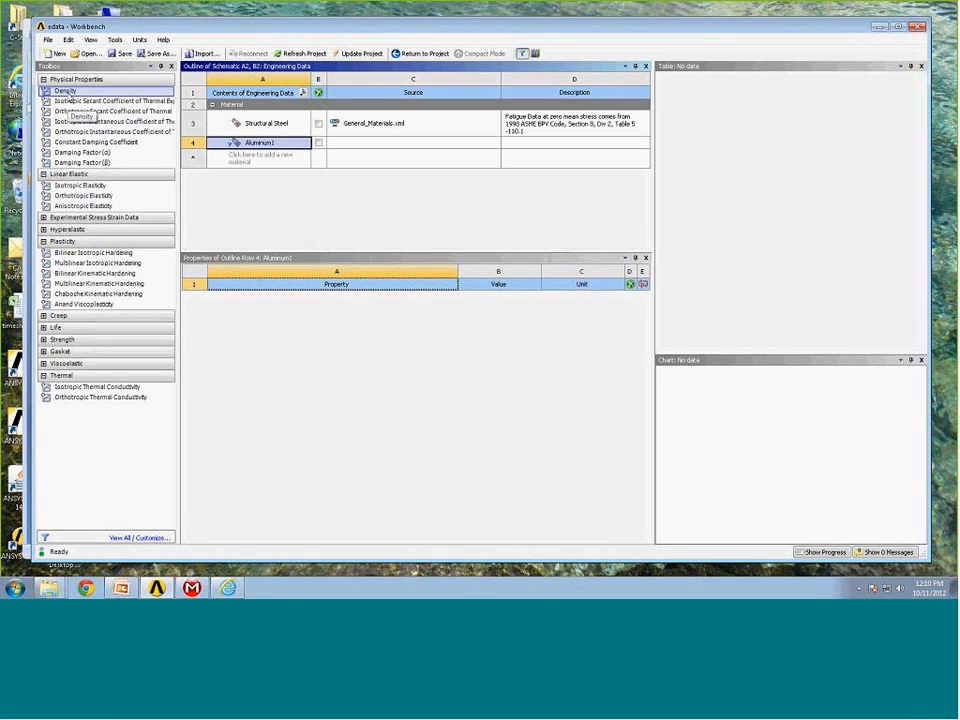
Include the Density and Isotropic Secant Coefficient of Thermal Expansion properties in Aluminum1.
click(67, 92)
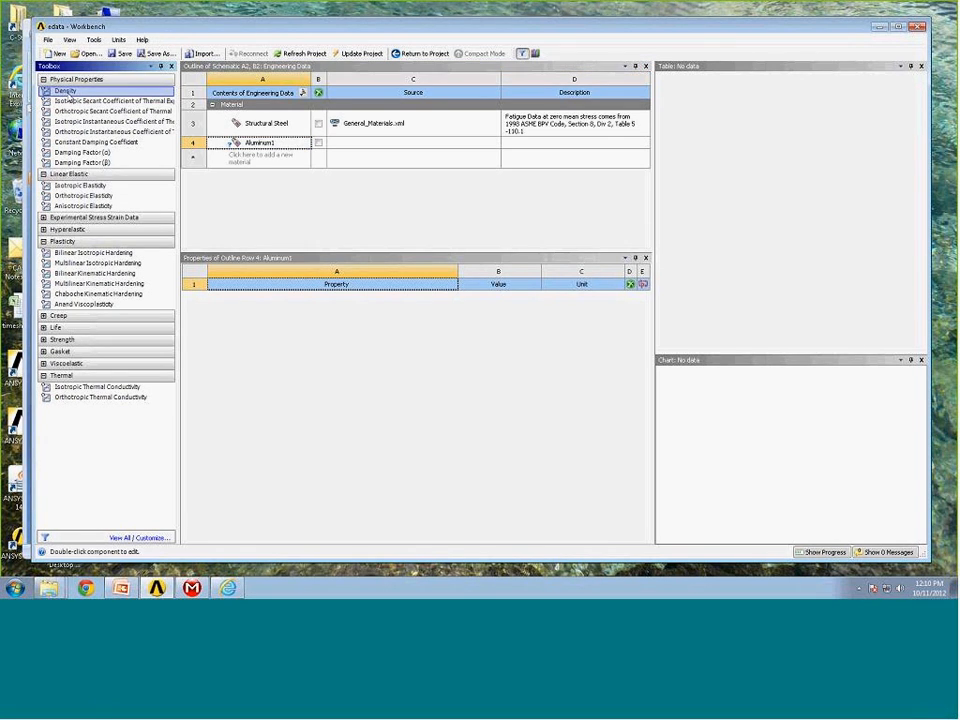
right_click(68, 93)
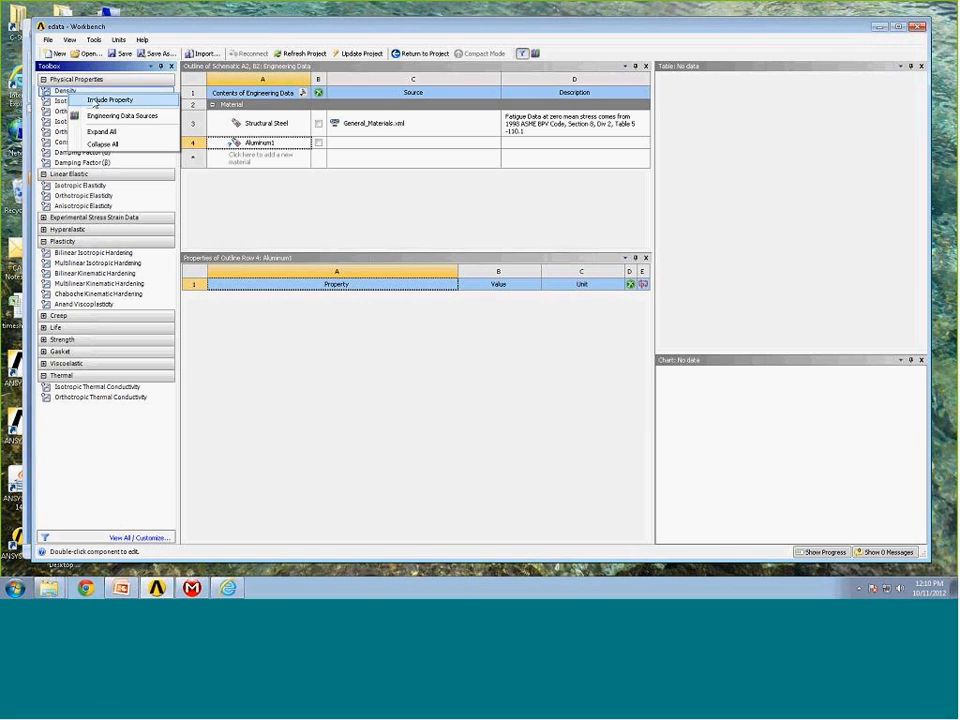
click(100, 100)
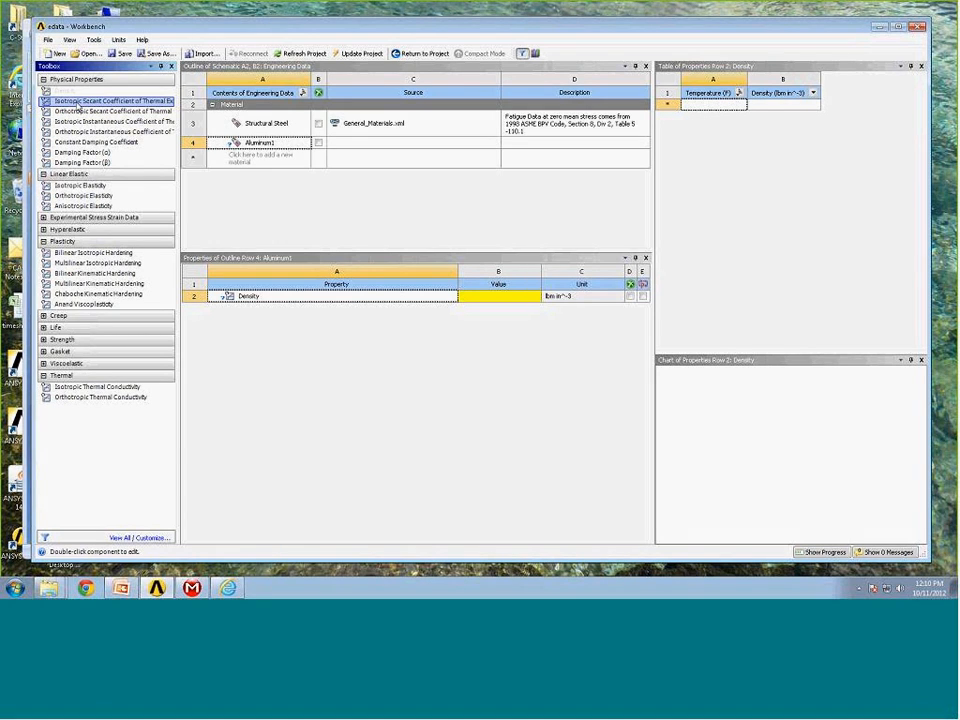
right_click(78, 104)
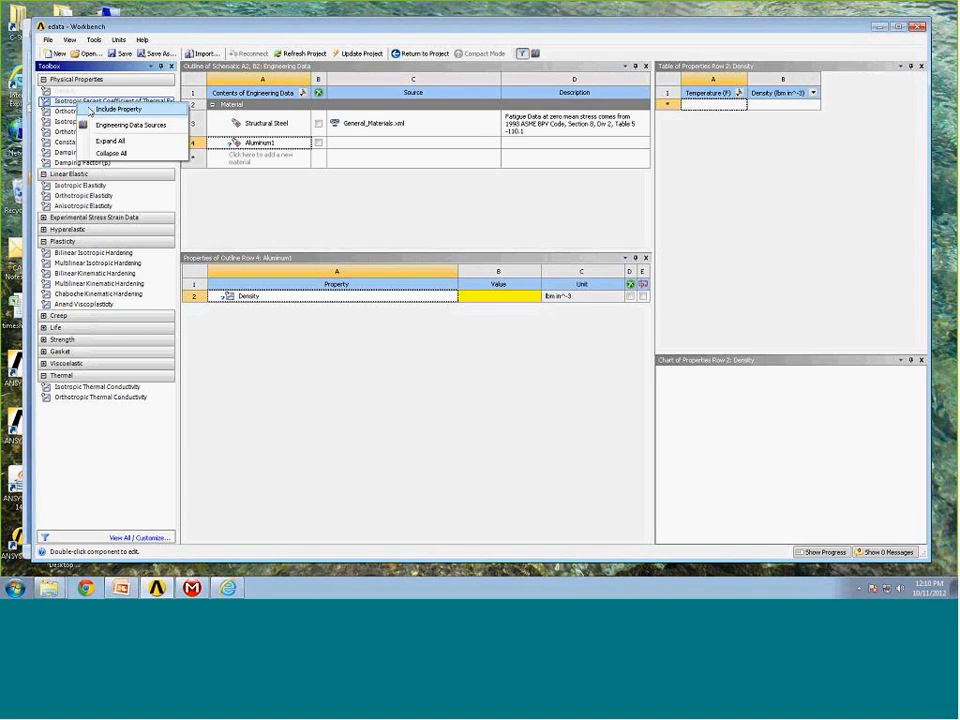
click(105, 108)
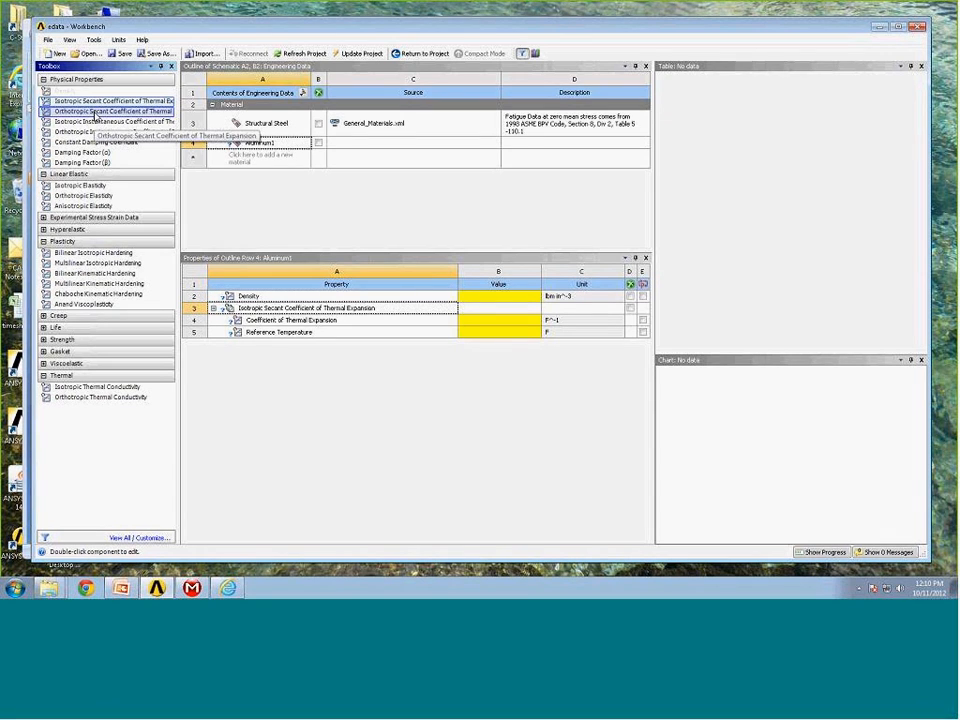
Include the Isotropic Elasticity and Isotropic Thermal Conductivity properties in Aluminum1.
click(82, 186)
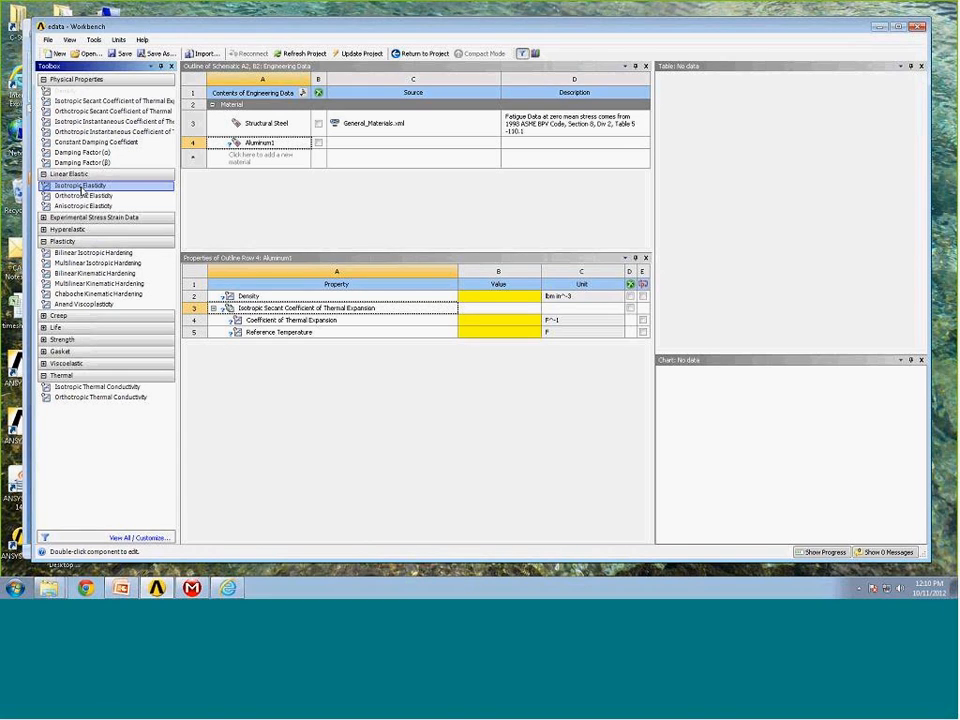
right_click(82, 190)
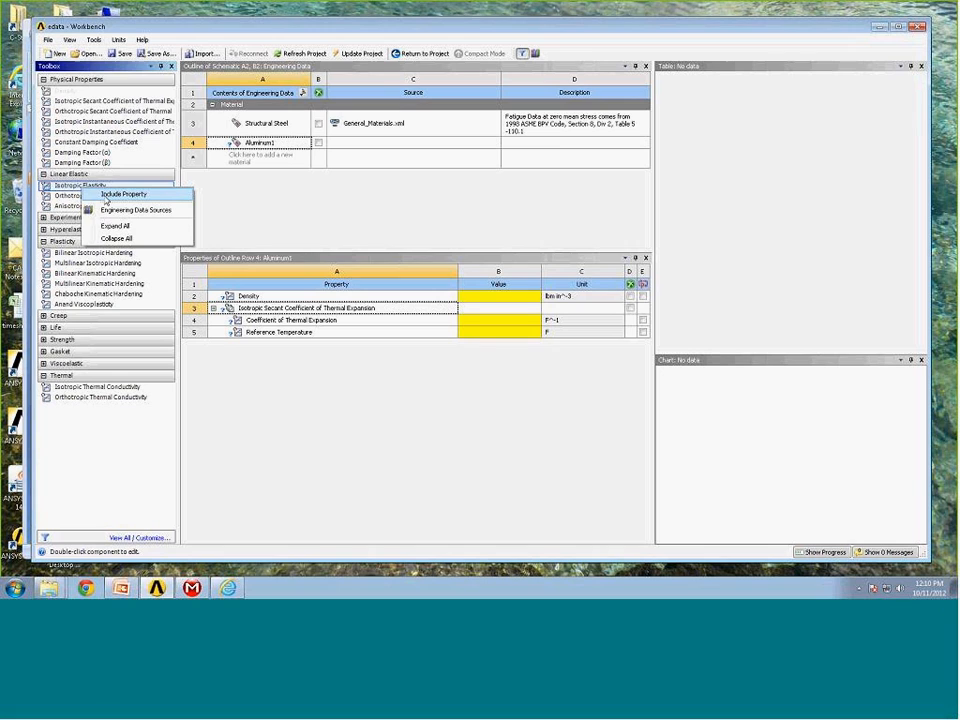
click(105, 197)
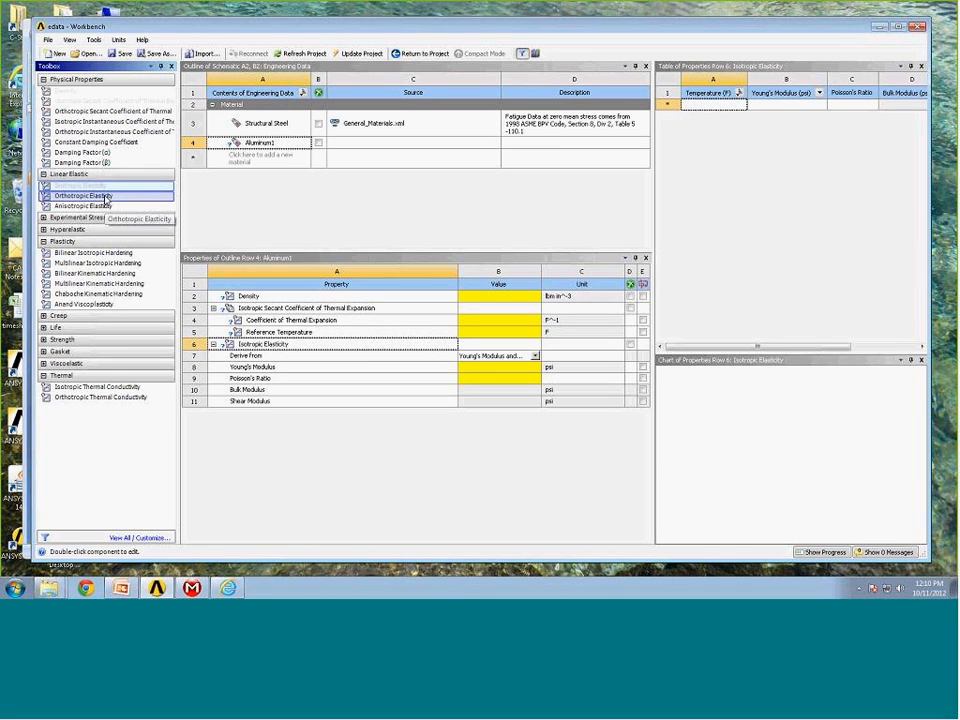
right_click(103, 390)
click(120, 393)
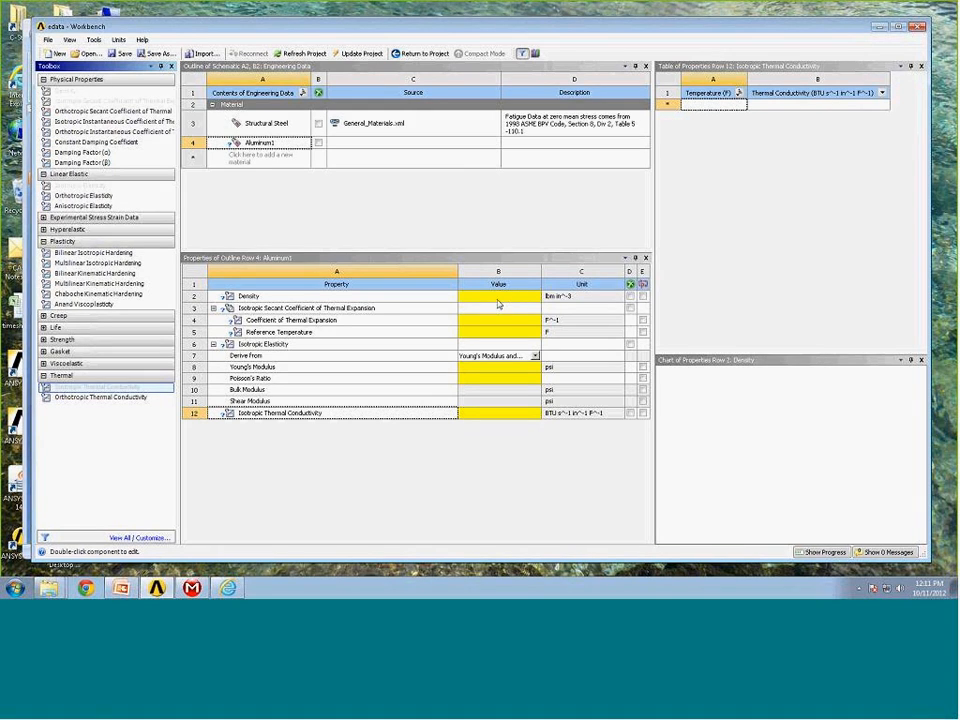
Set the density of Aluminum1 to 0.1 lbm in^-3.
click(494, 299)
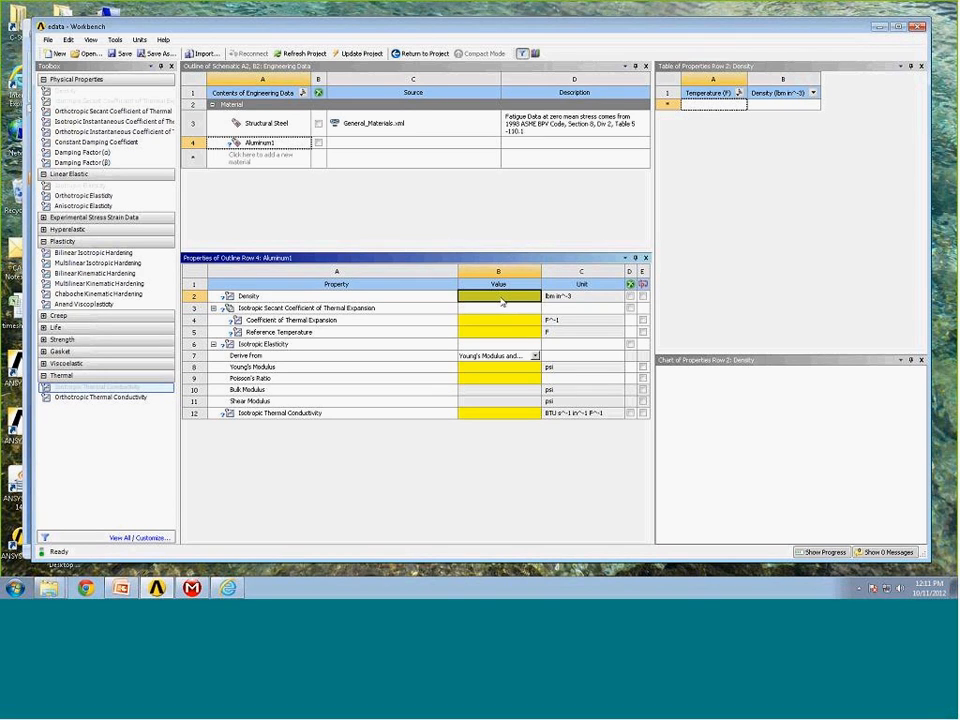
text(.1)
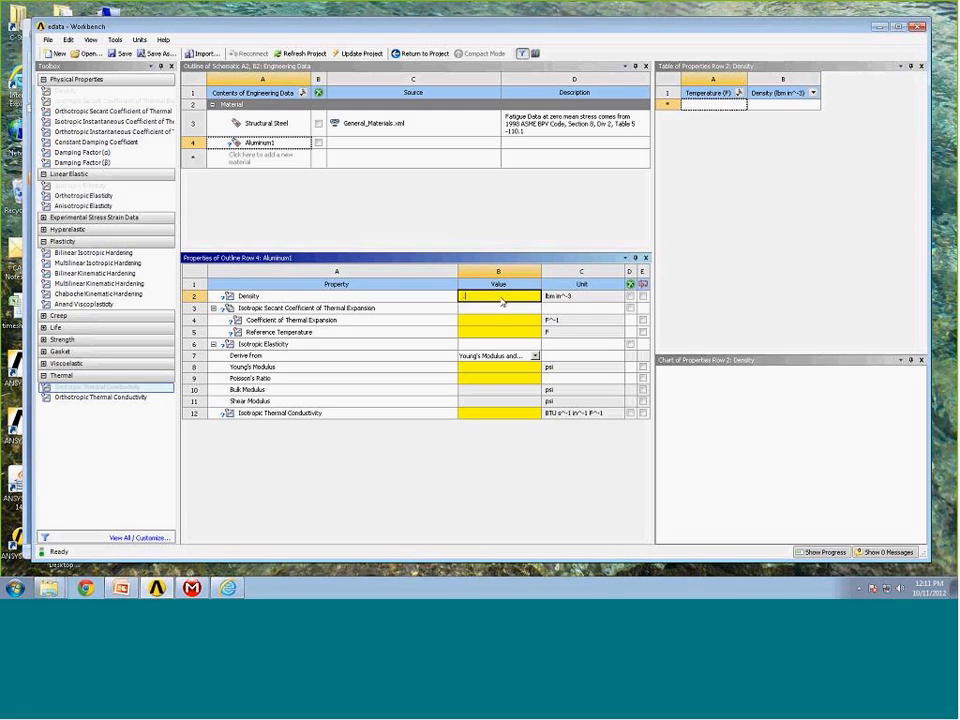
key(Return)
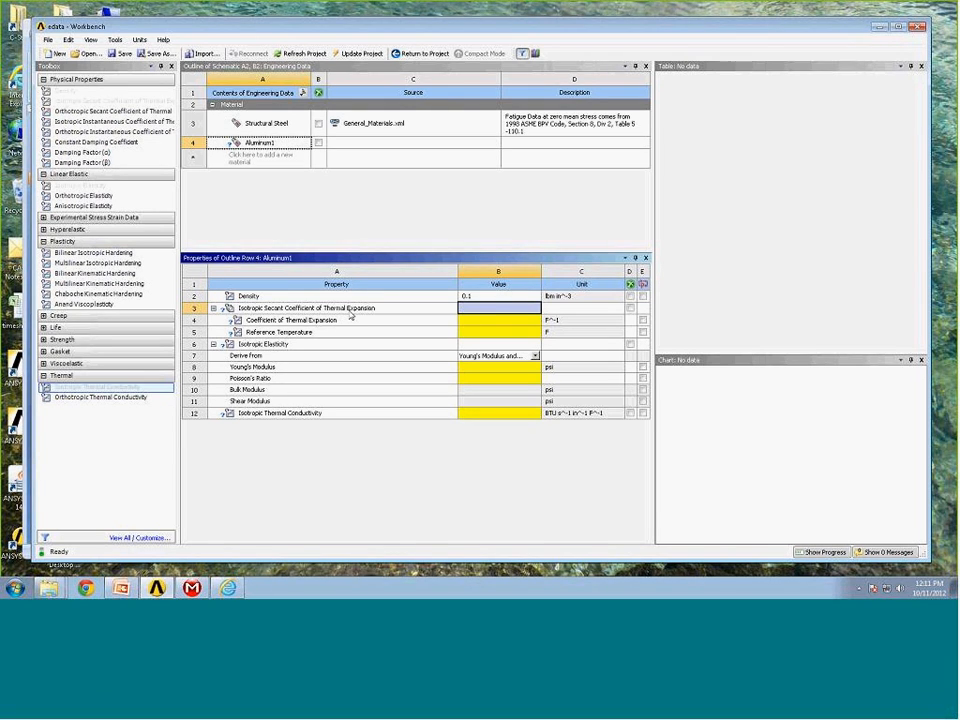
Set the coefficient of thermal expansion to 1.28E-05 F^-1 and the reference temperature to 70 F.
click(490, 322)
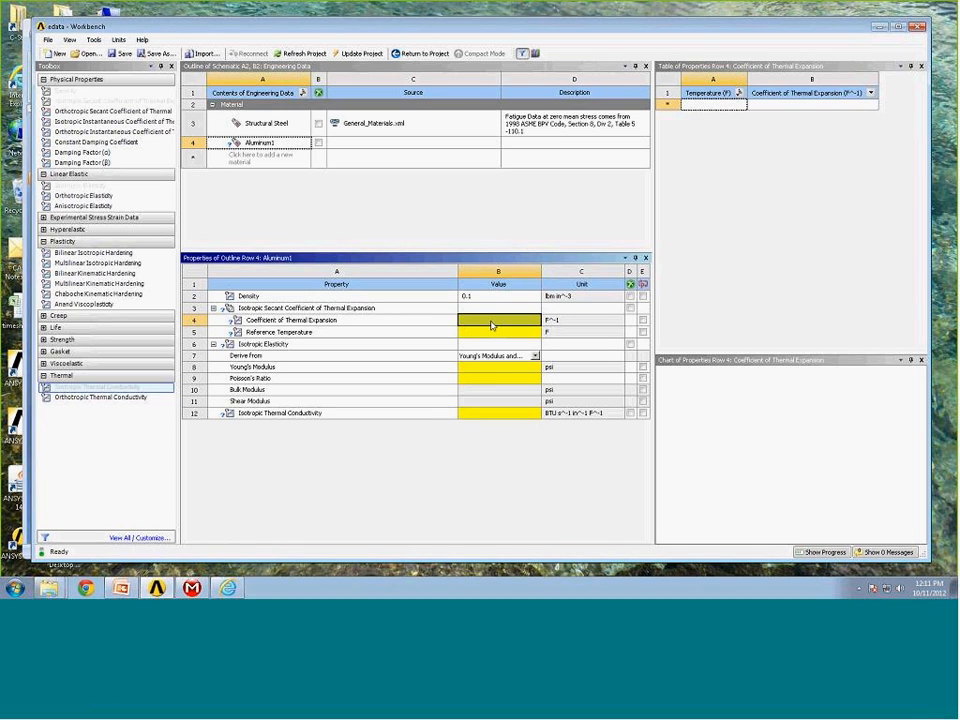
text(.)
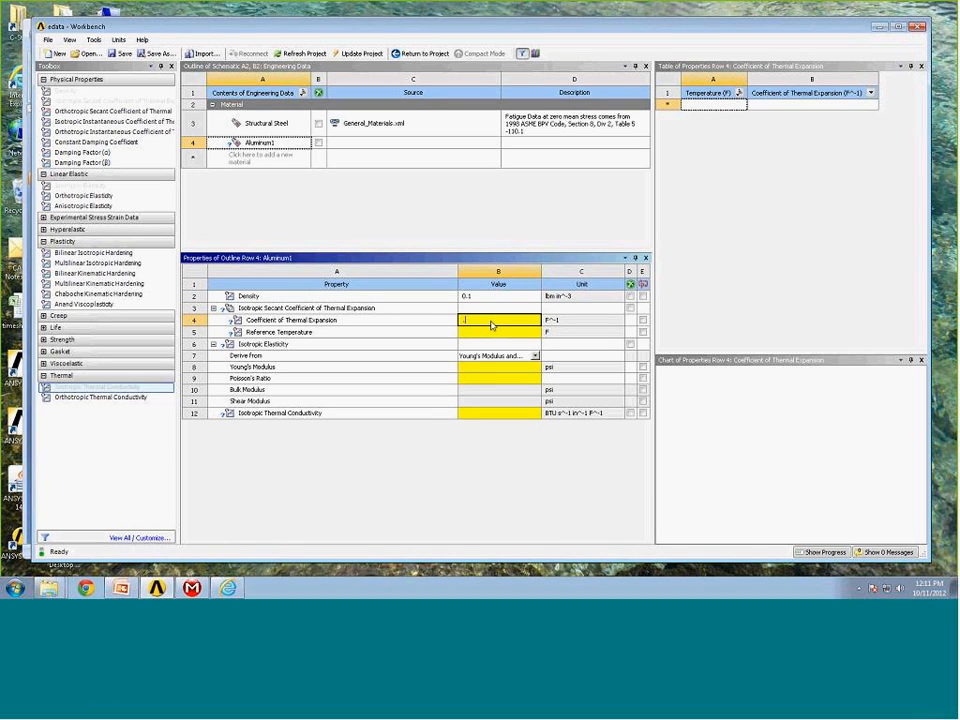
text(.28e-5)
key(Return)
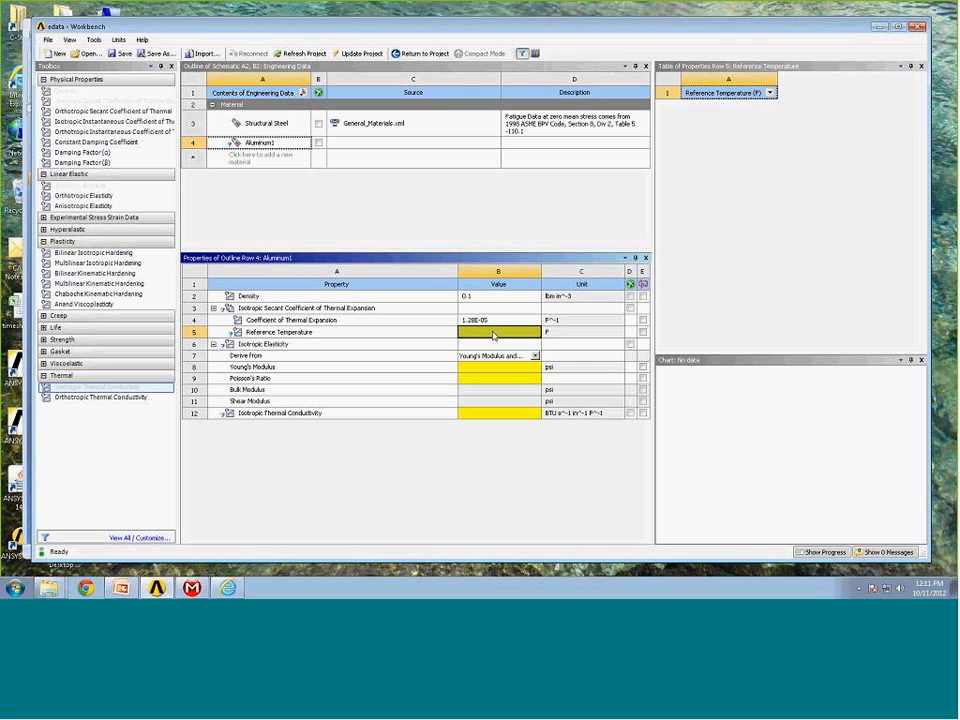
text(70)
key(Return)
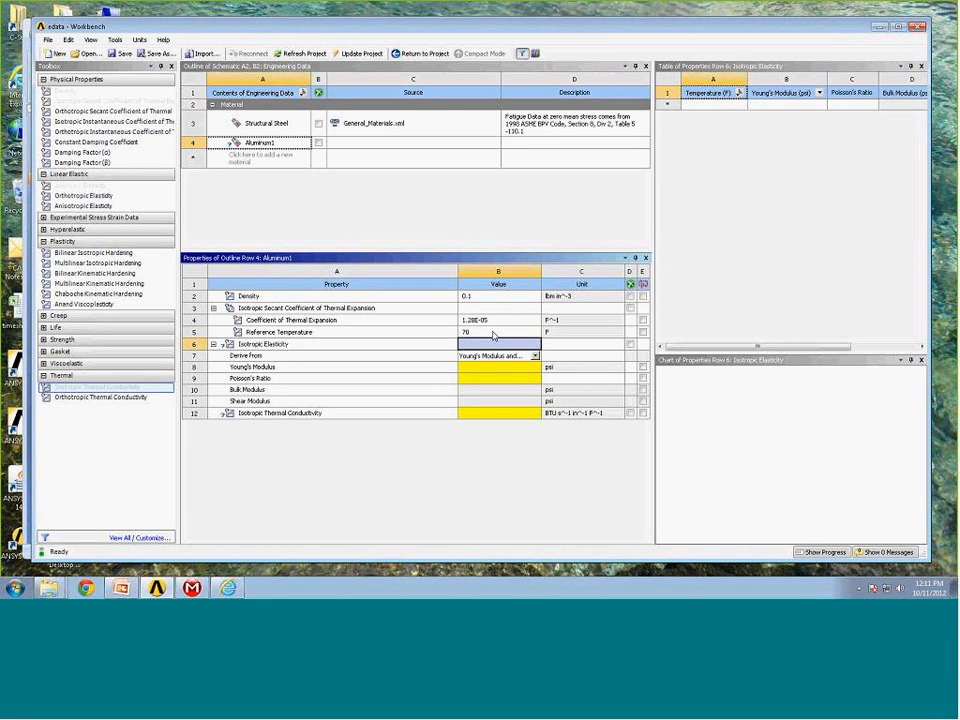
Enter temperatures of 70, 400 and 750 F in the isotropic elasticity table.
click(488, 334)
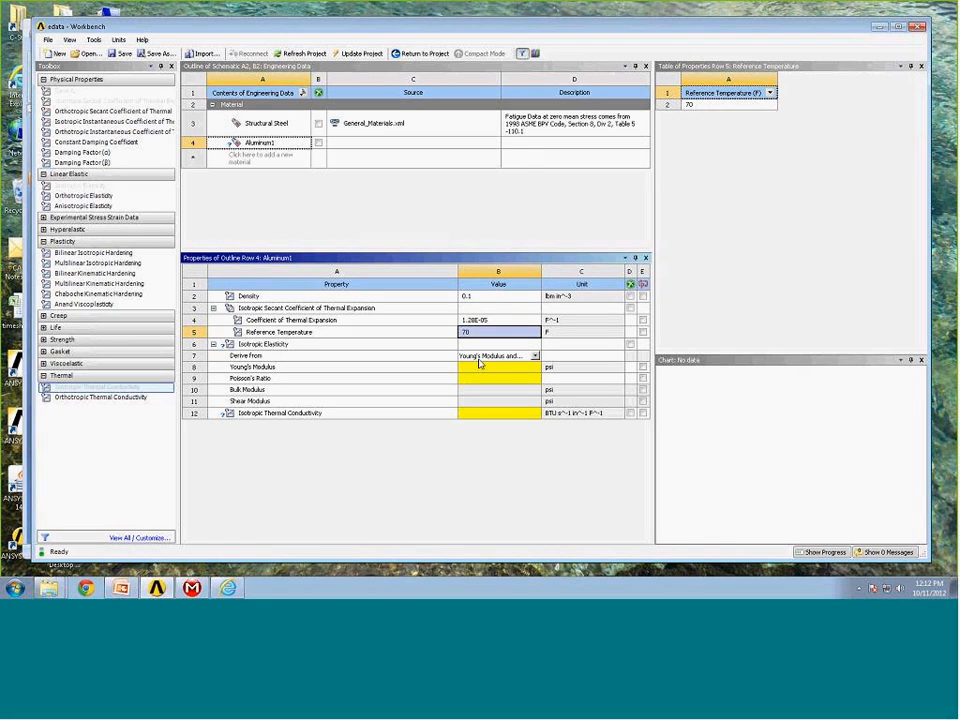
click(362, 345)
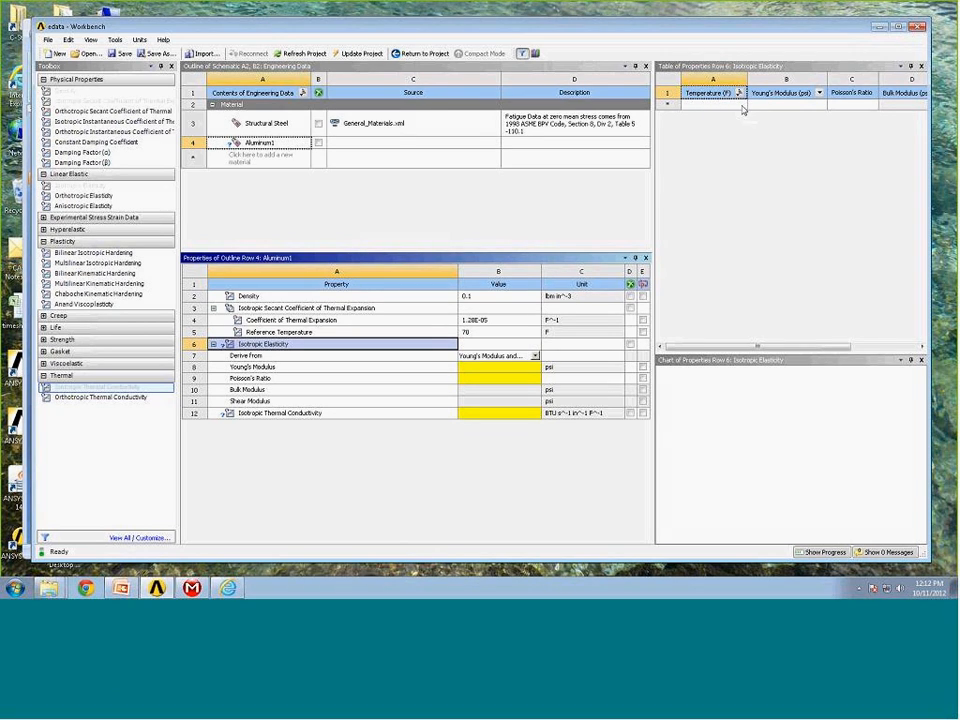
click(703, 107)
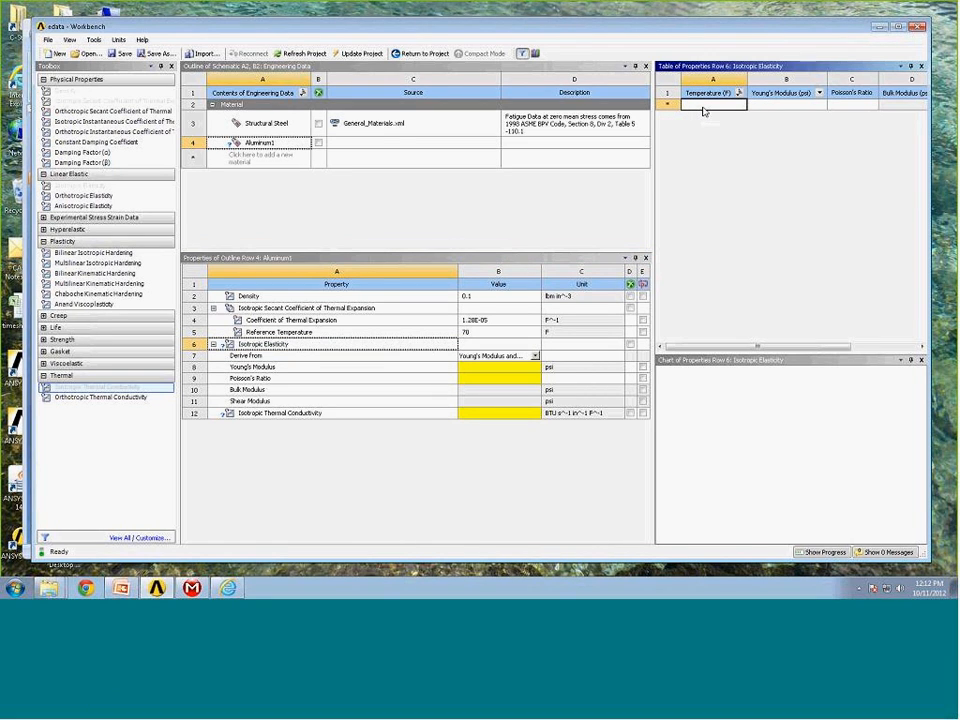
text(70)
key(Return)
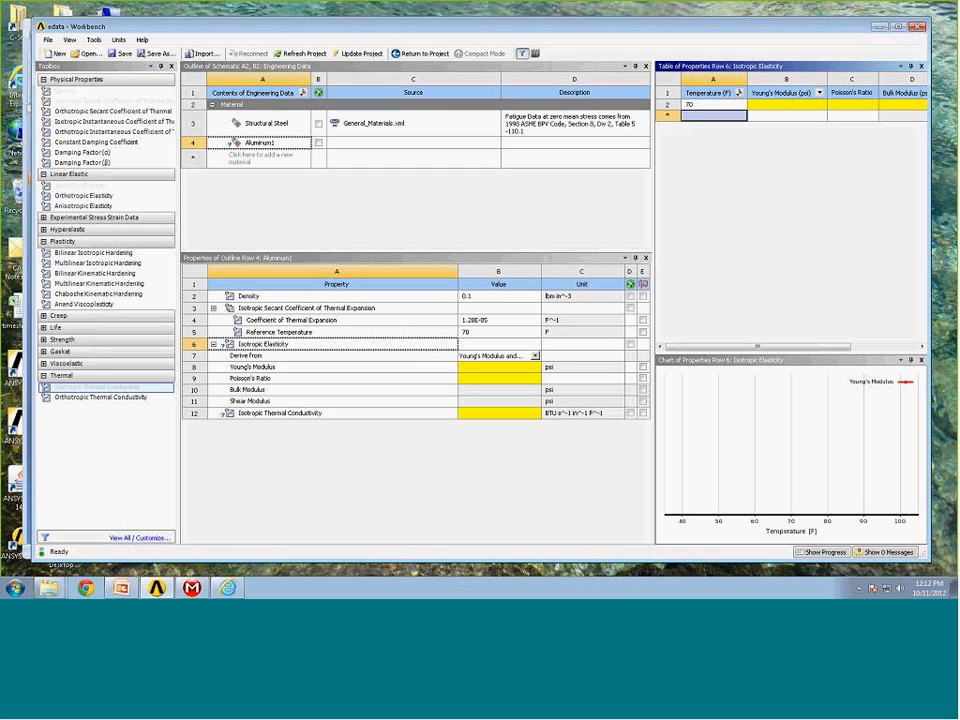
text(400)
key(Return)
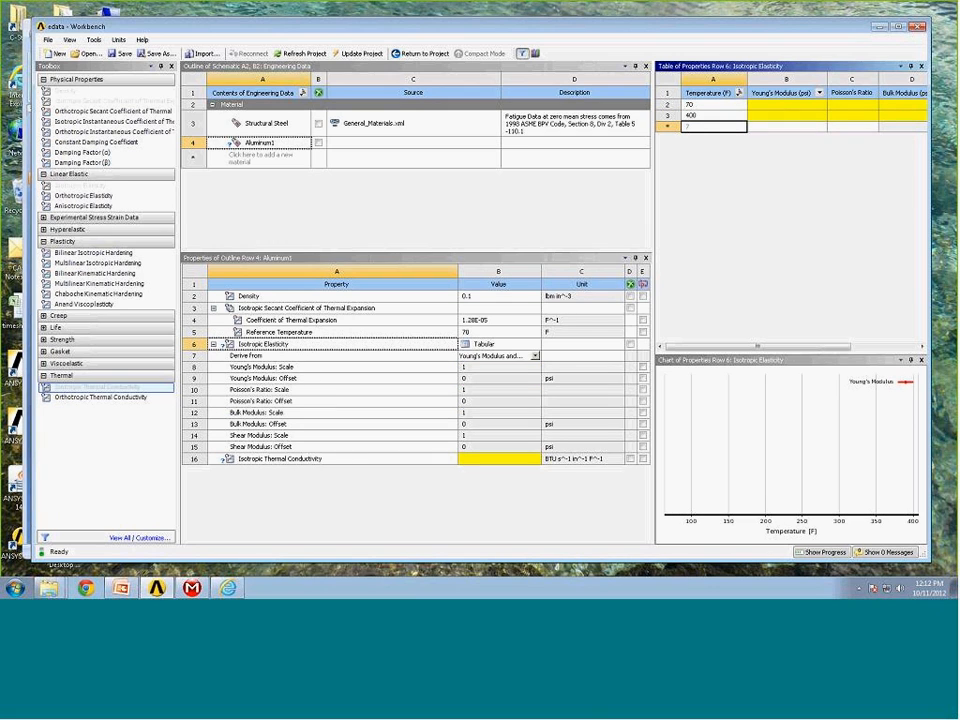
text(750)
key(Return)
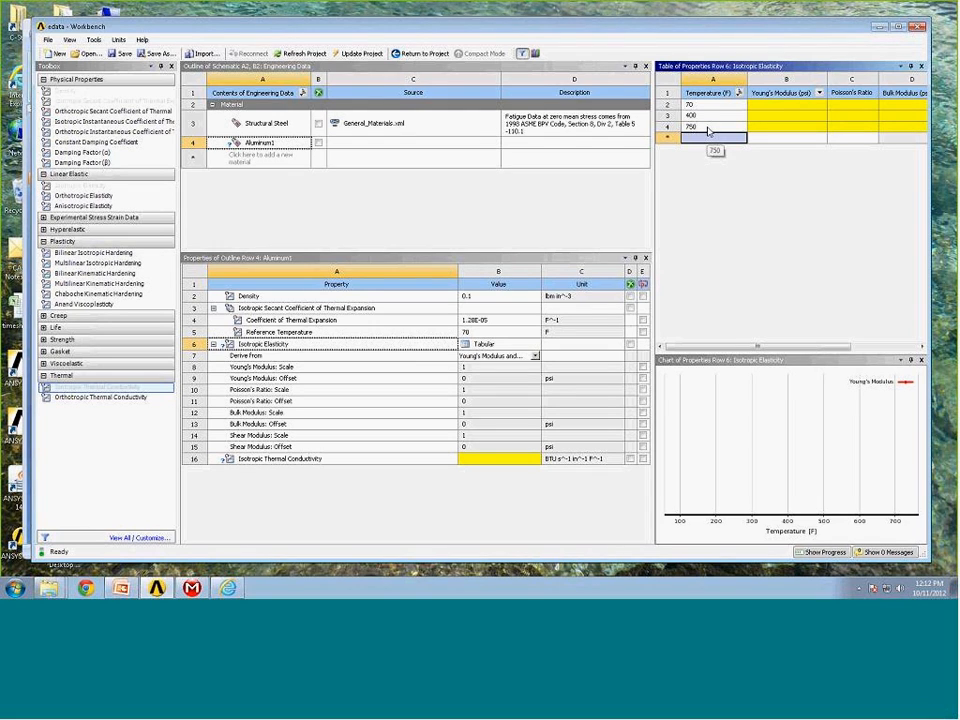
Enter Young's modulus values of 1E+07, 9E+06 and 6E+06 psi for the three temperatures.
click(786, 107)
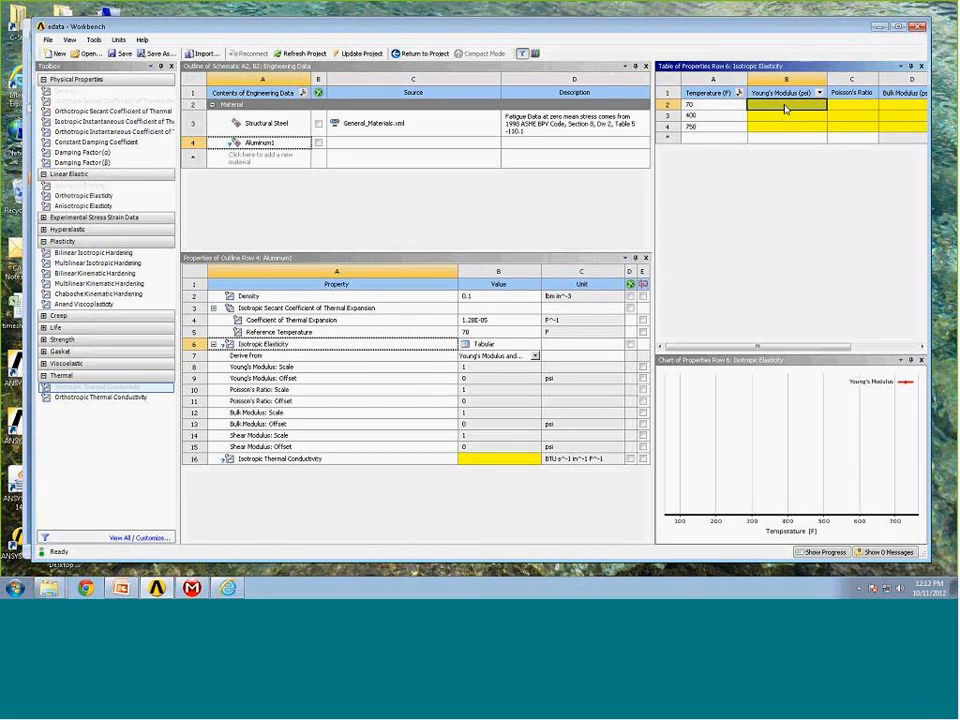
text(18e6)
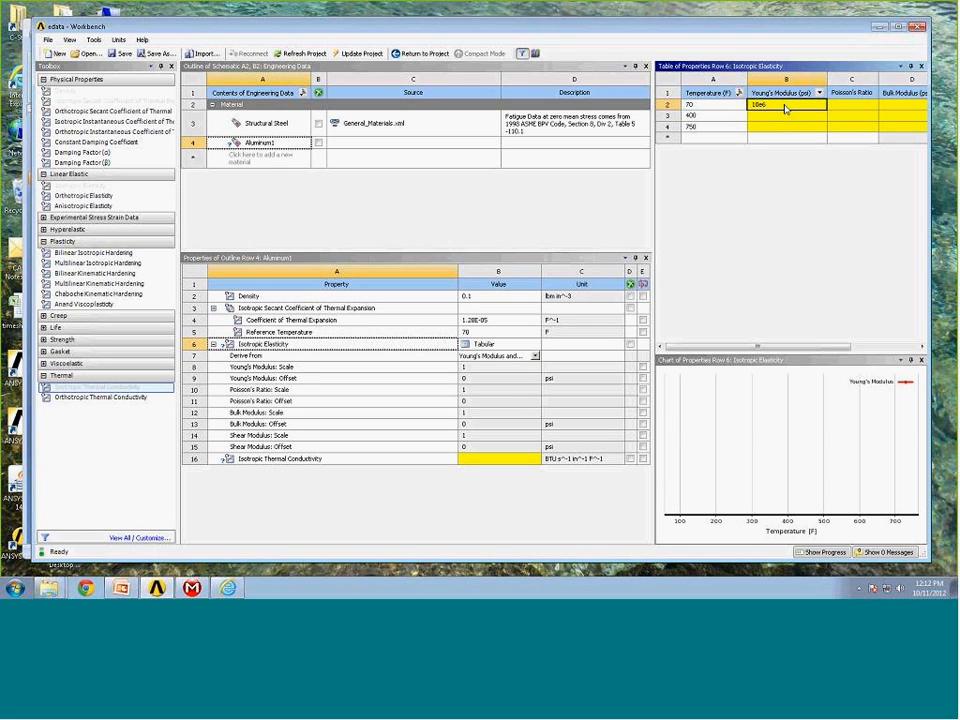
key(Return)
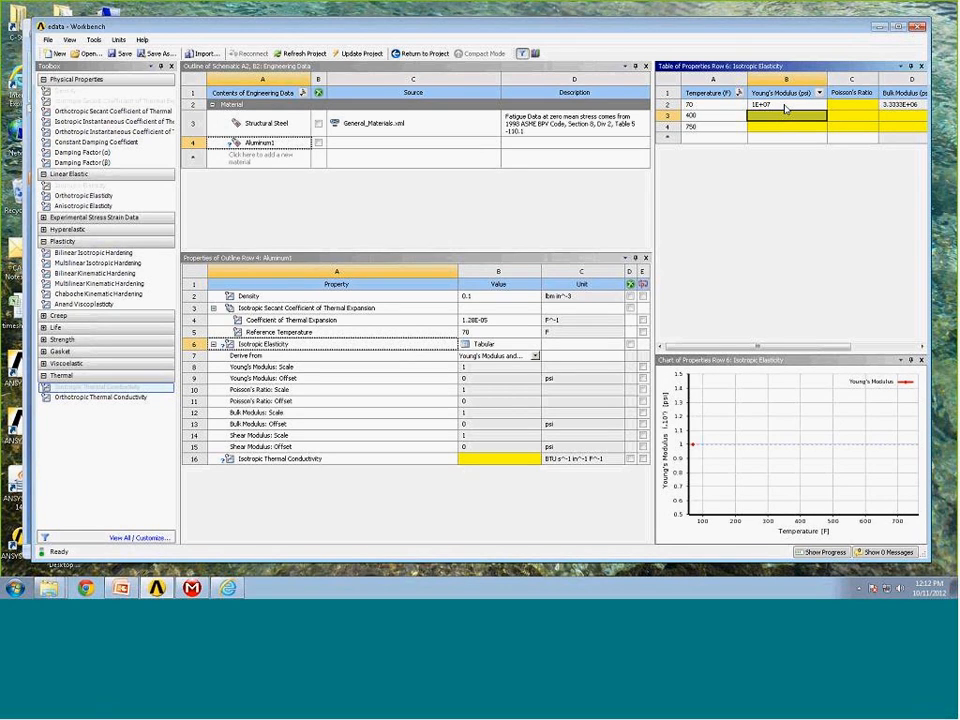
text(9e6)
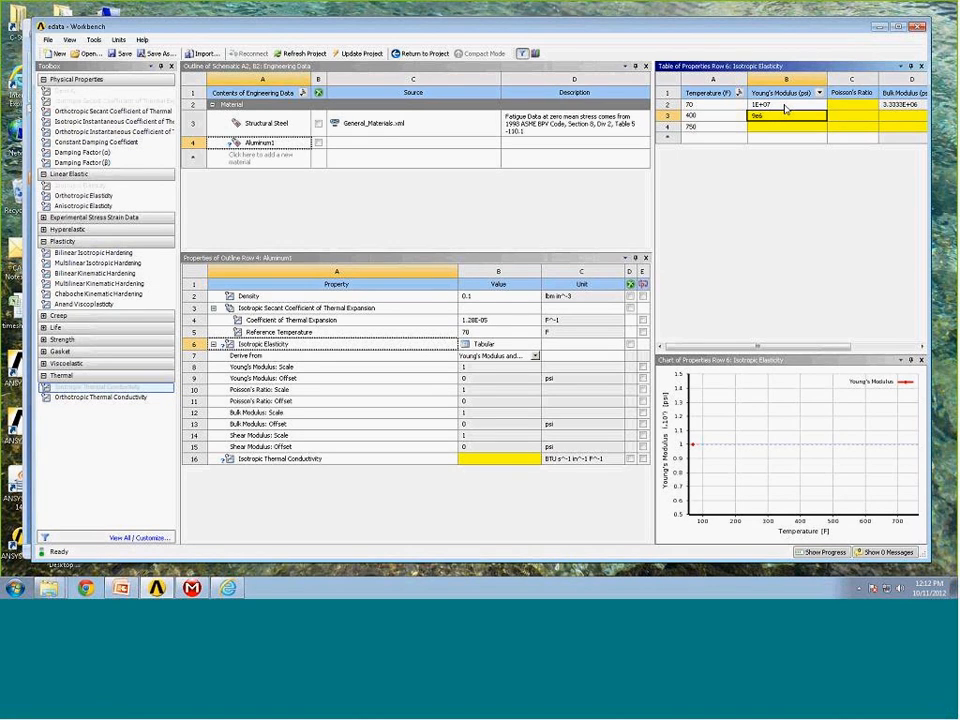
key(Return)
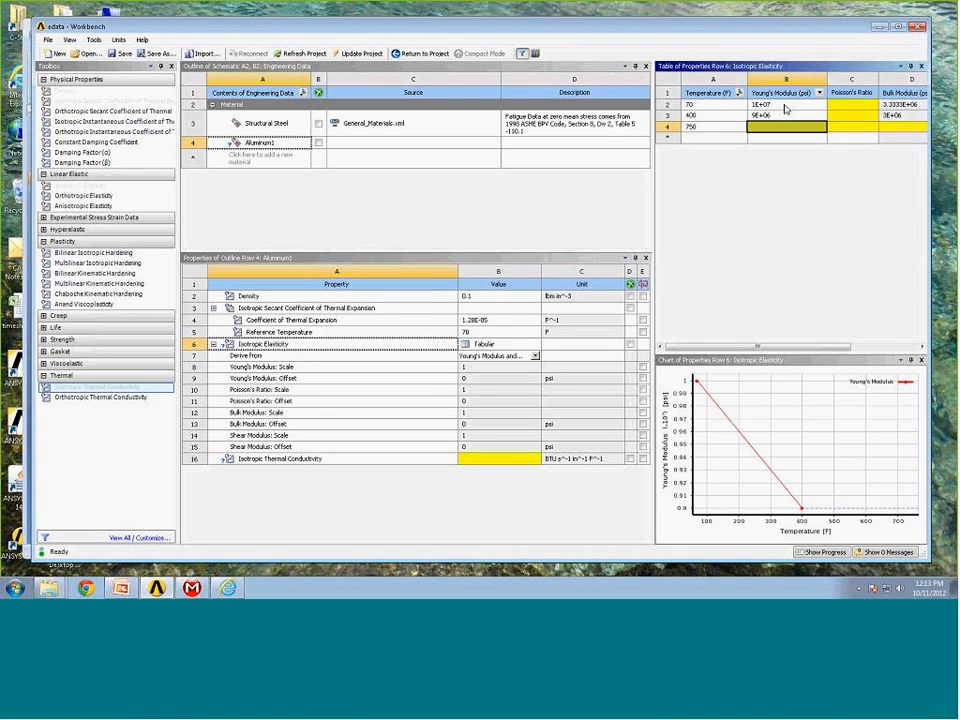
text(6e)
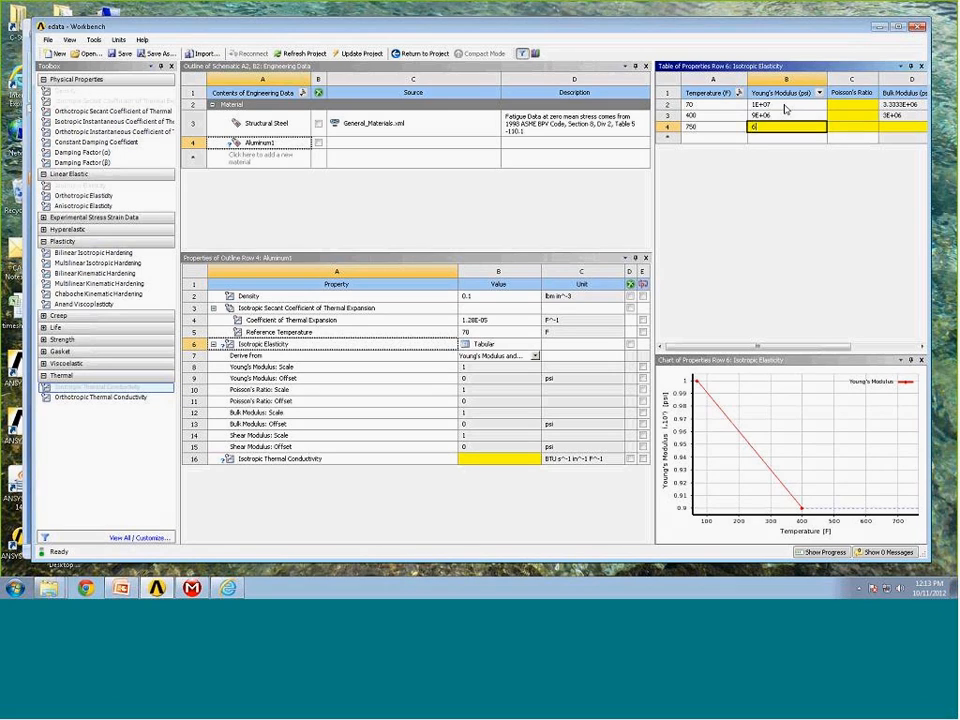
text(6)
key(Return)
Enter a Poisson's ratio of 0.33 for each of the three temperatures in the isotropic elasticity table.
click(844, 108)
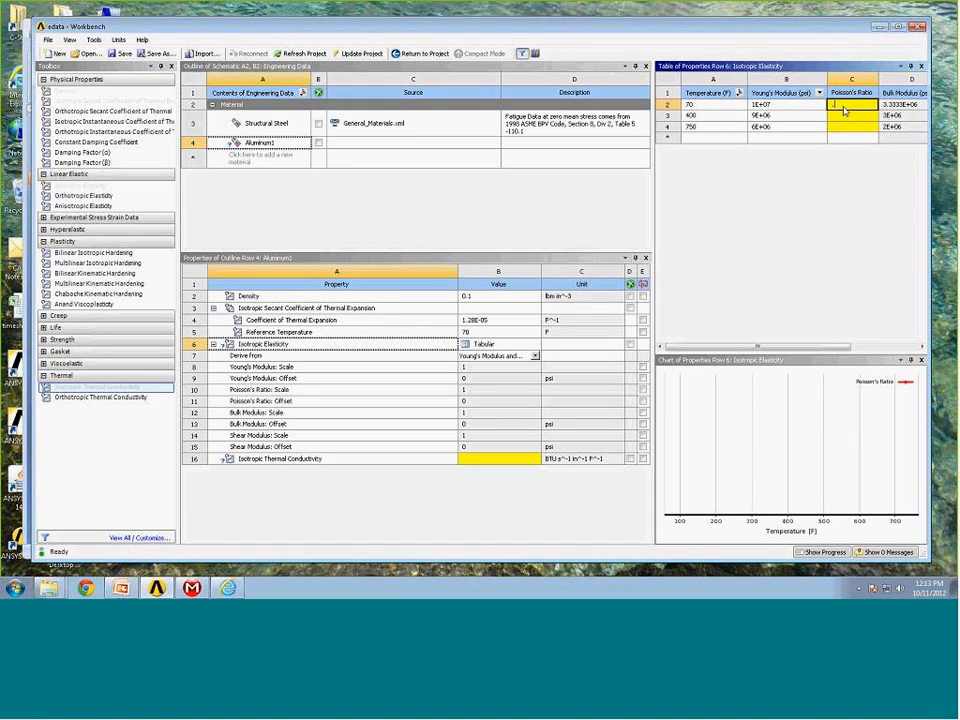
text(.33)
key(Return)
text(.33)
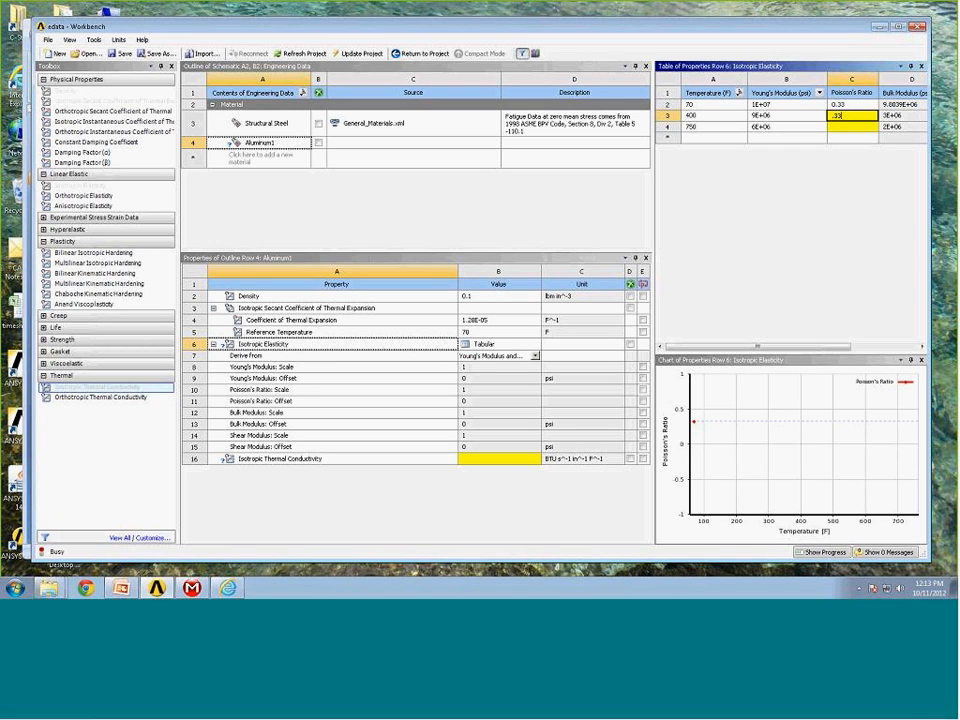
key(Return)
text(.33)
key(Return)
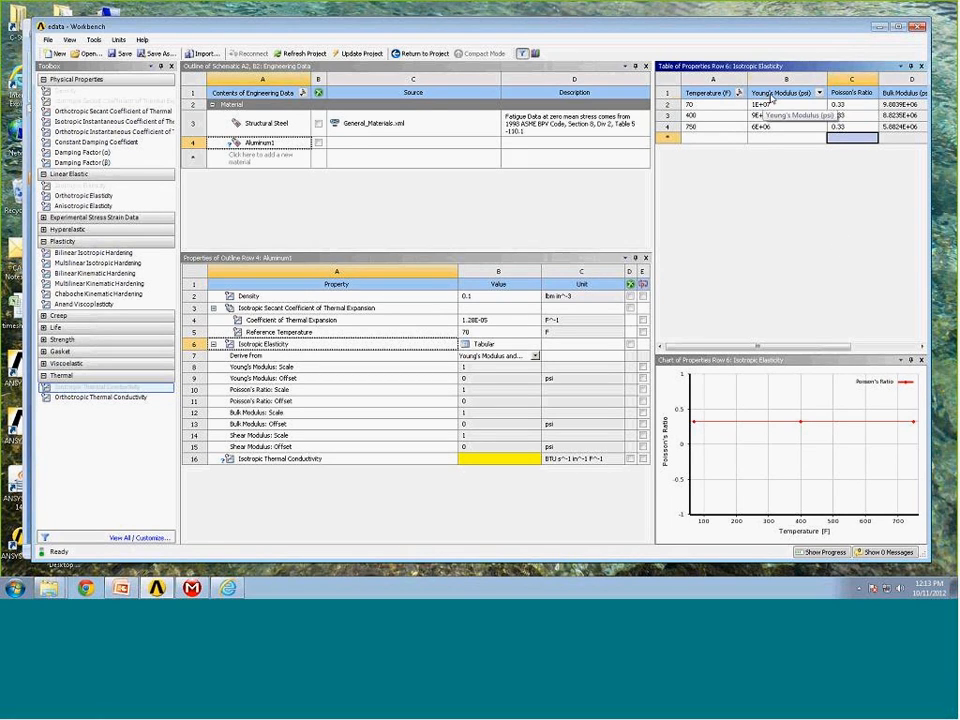
click(771, 97)
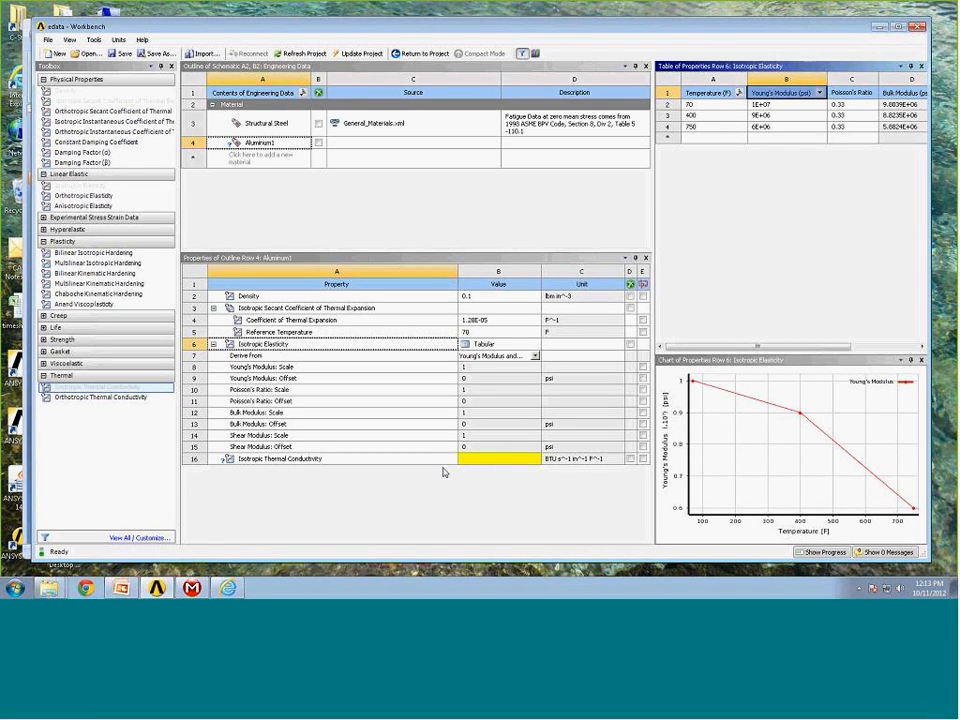
Add isotropic thermal conductivity as tabular data with temperatures of 70, 300 and 800 F.
click(491, 464)
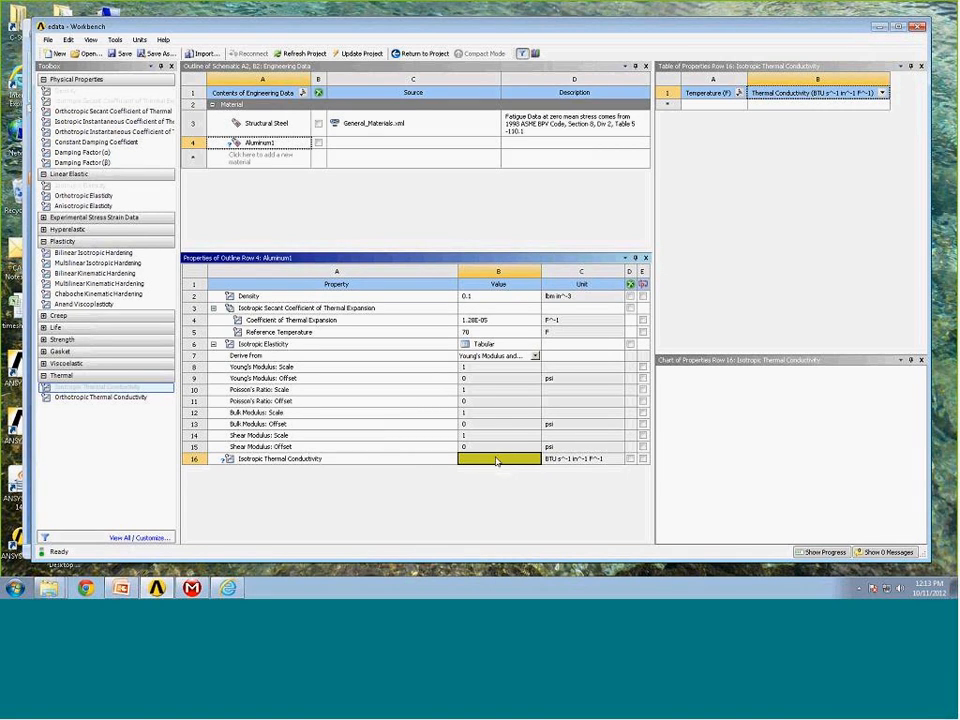
click(425, 464)
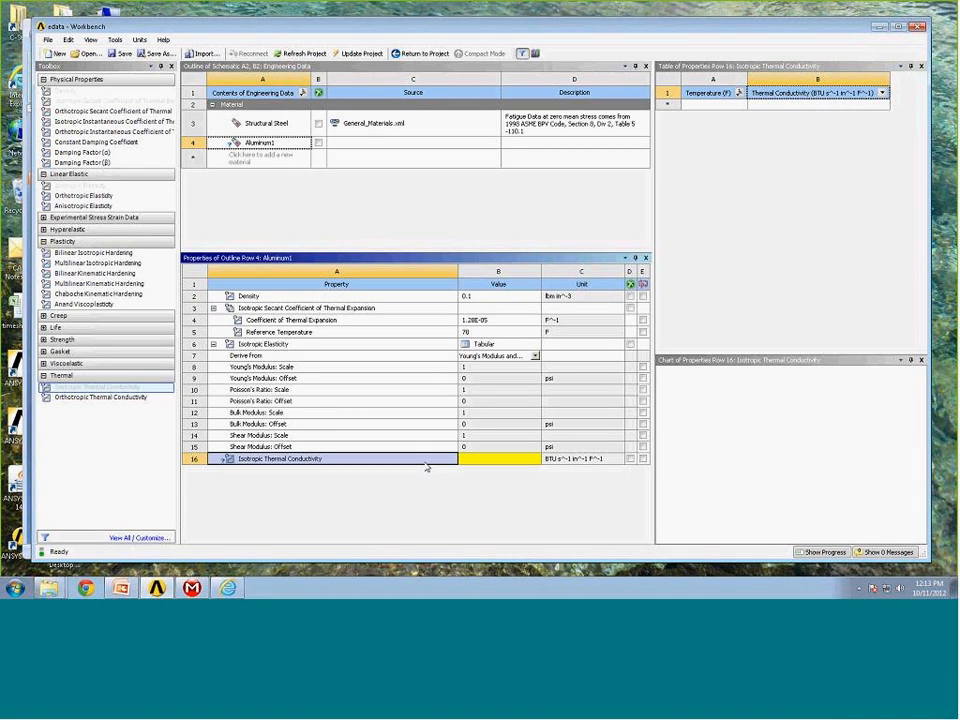
click(726, 103)
text(70)
key(Return)
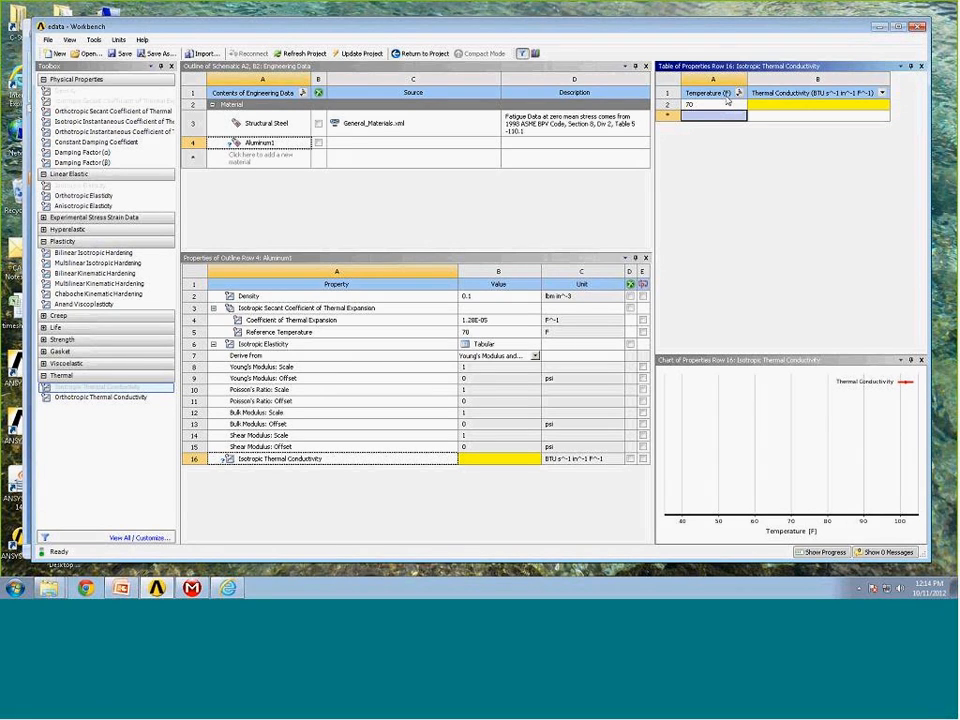
text(300)
key(Return)
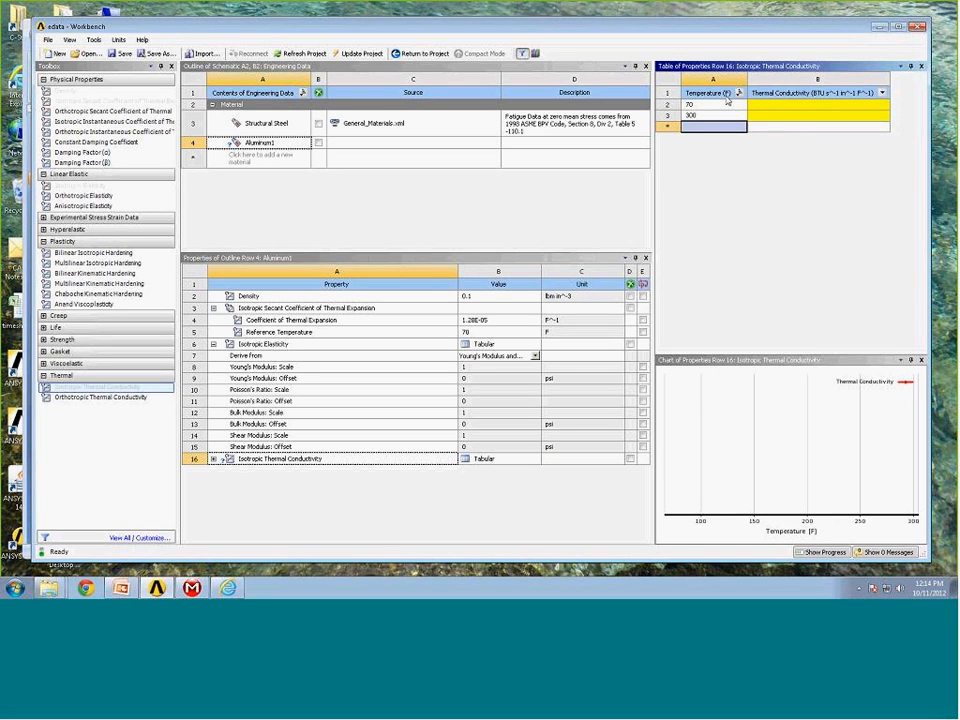
text(800)
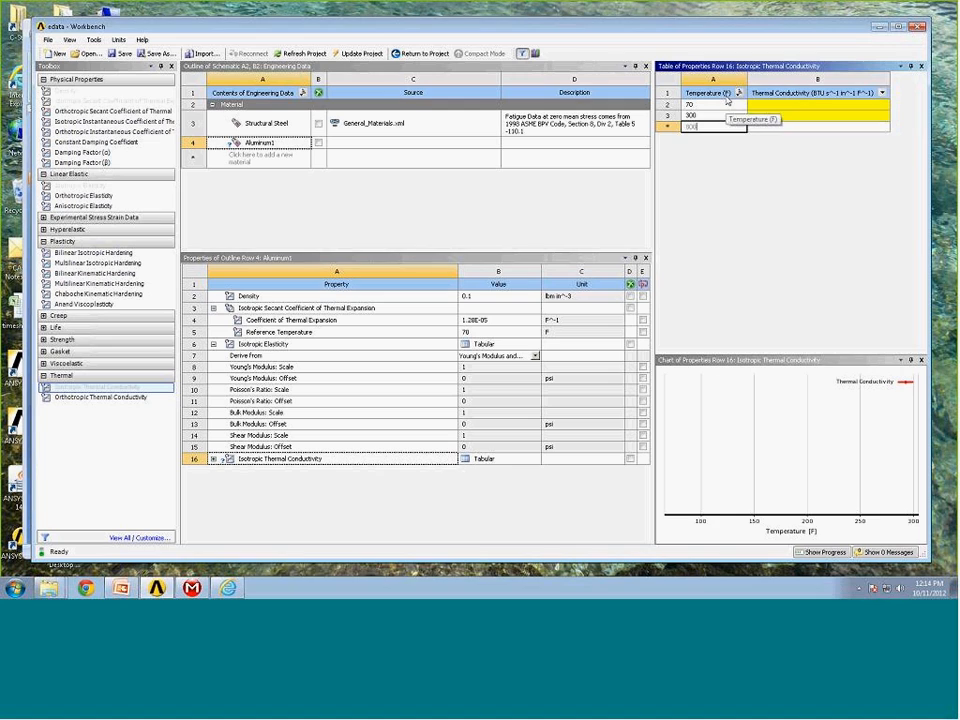
key(Return)
Enter thermal conductivity values of 0.0021, 0.0026 and 0.0029 BTU s^-1 in^-1 F^-1 for the three temperatures.
click(780, 107)
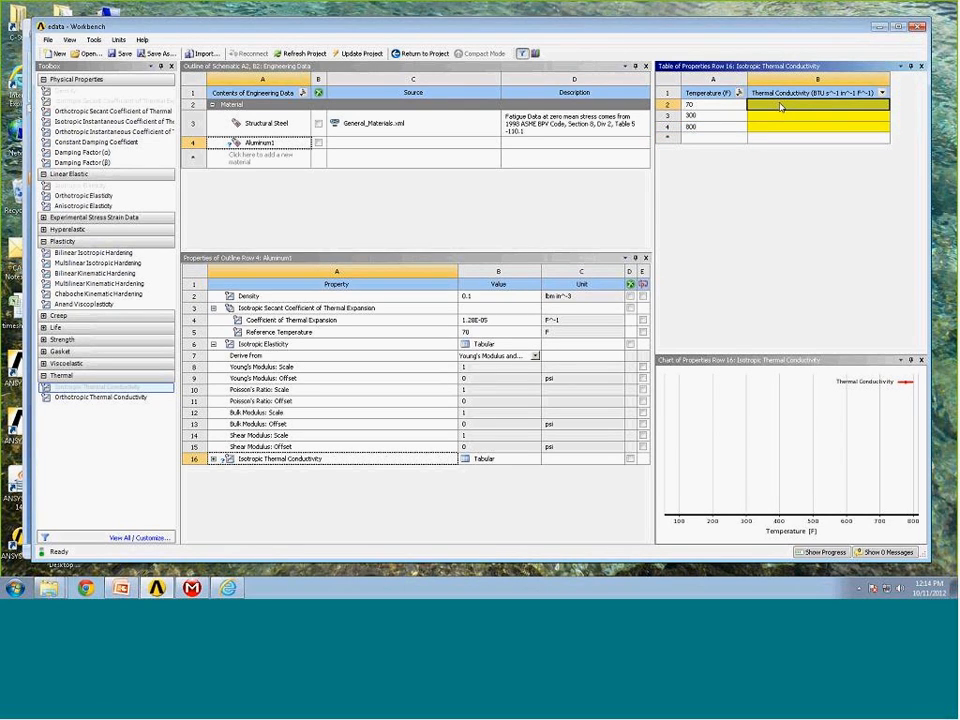
text(0.0021)
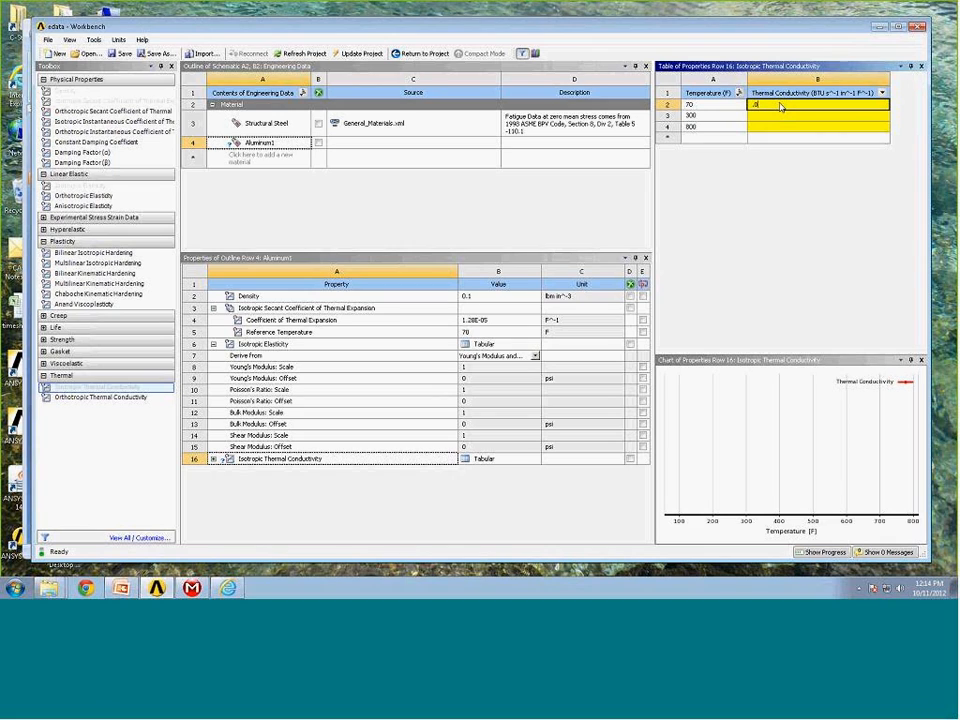
key(Return)
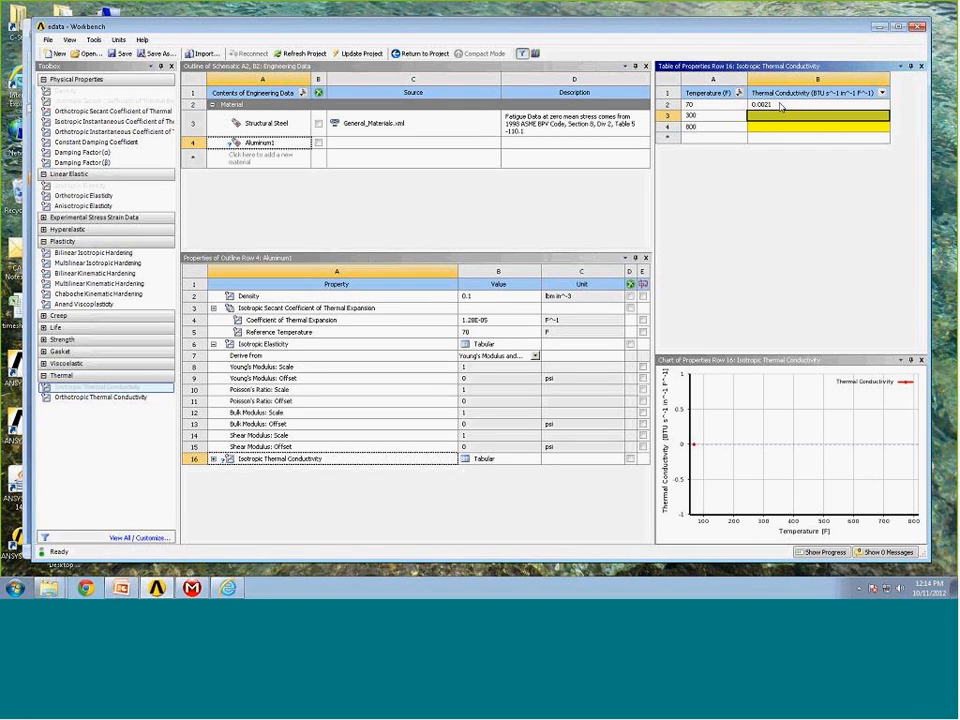
text(0.0026)
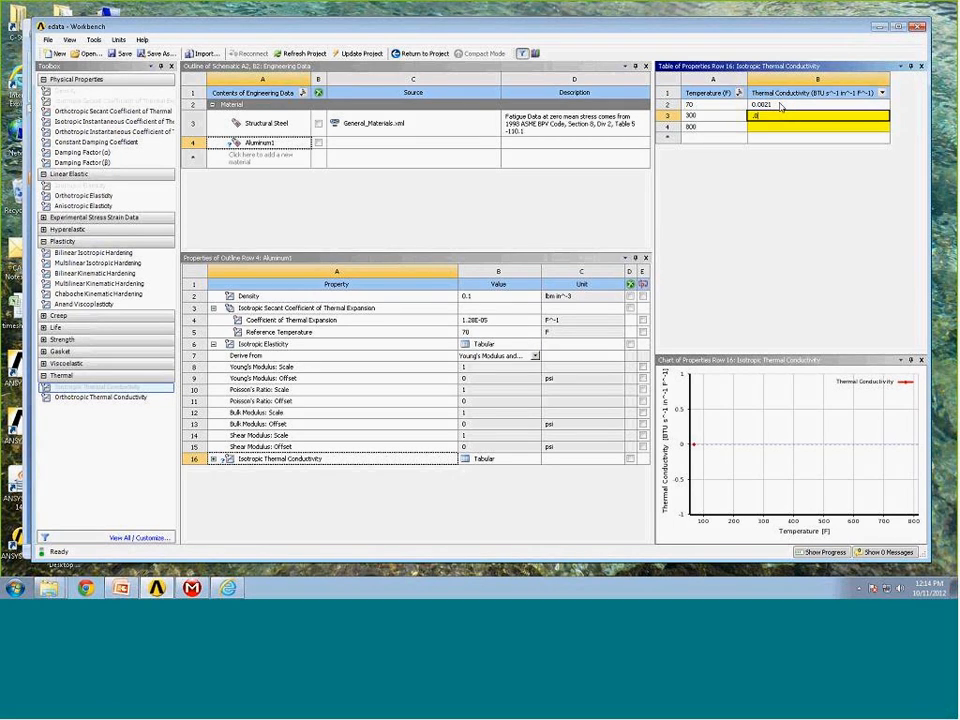
key(Return)
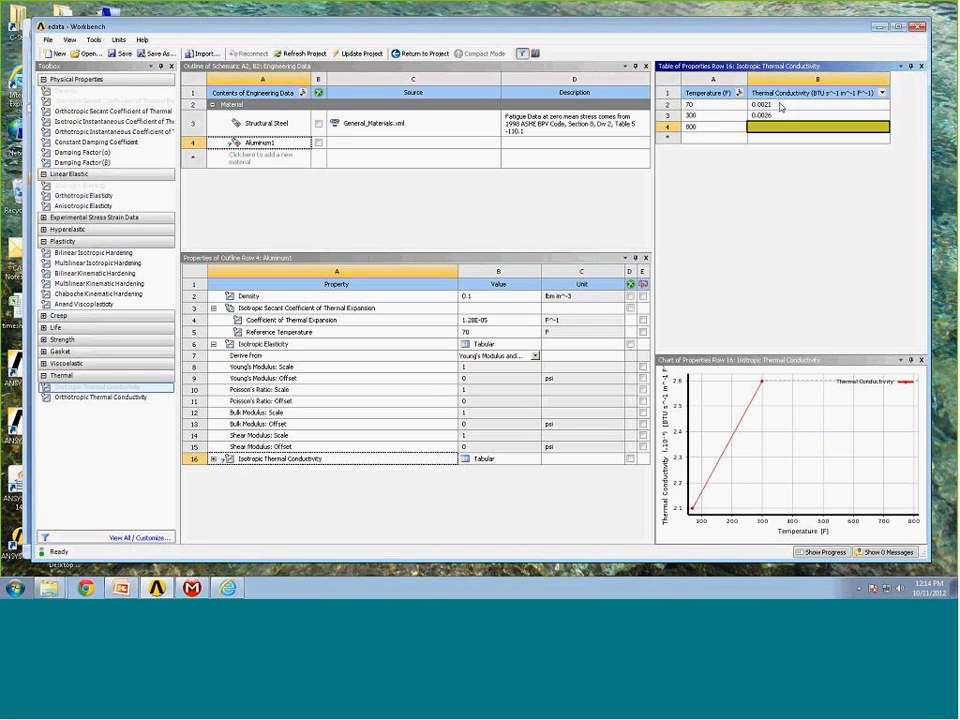
text(0.0029)
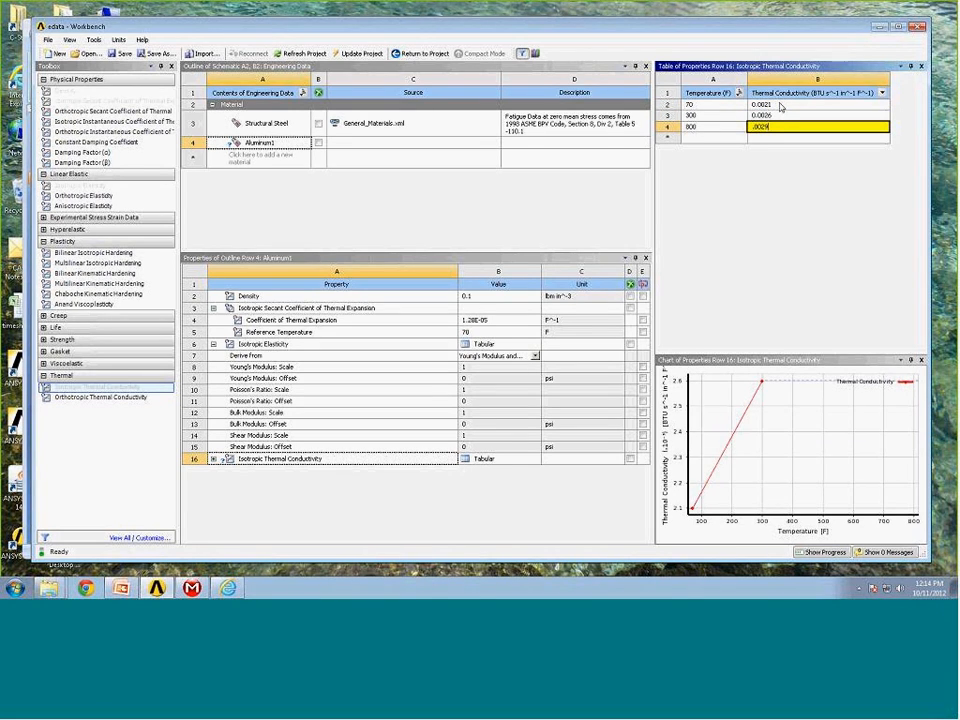
key(Return)
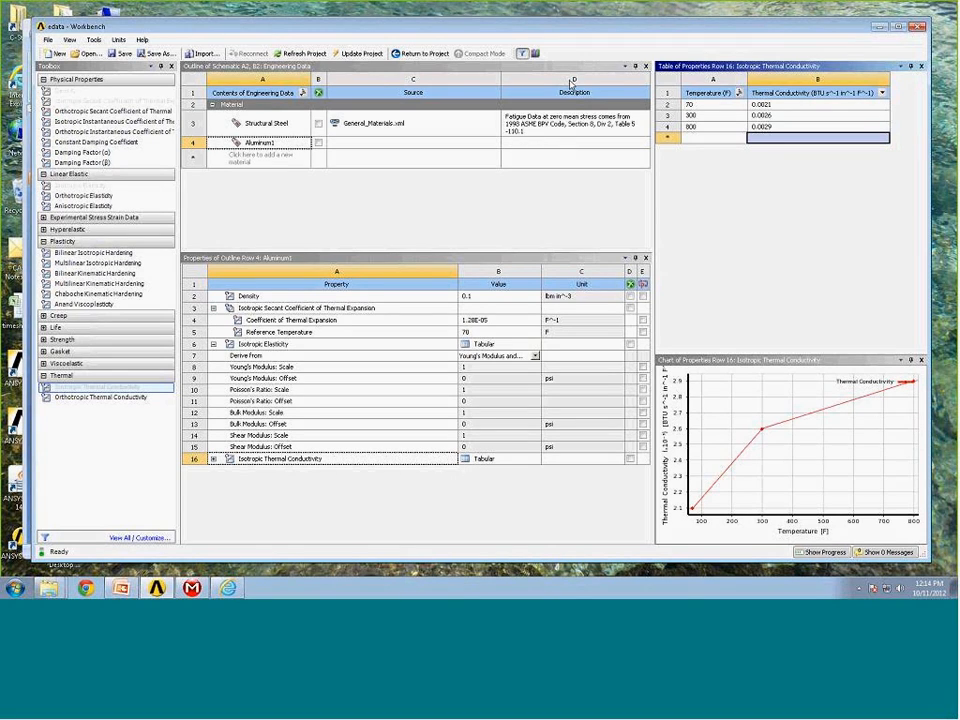
Set the description of Aluminum1 to "Fan material aluminum".
click(546, 145)
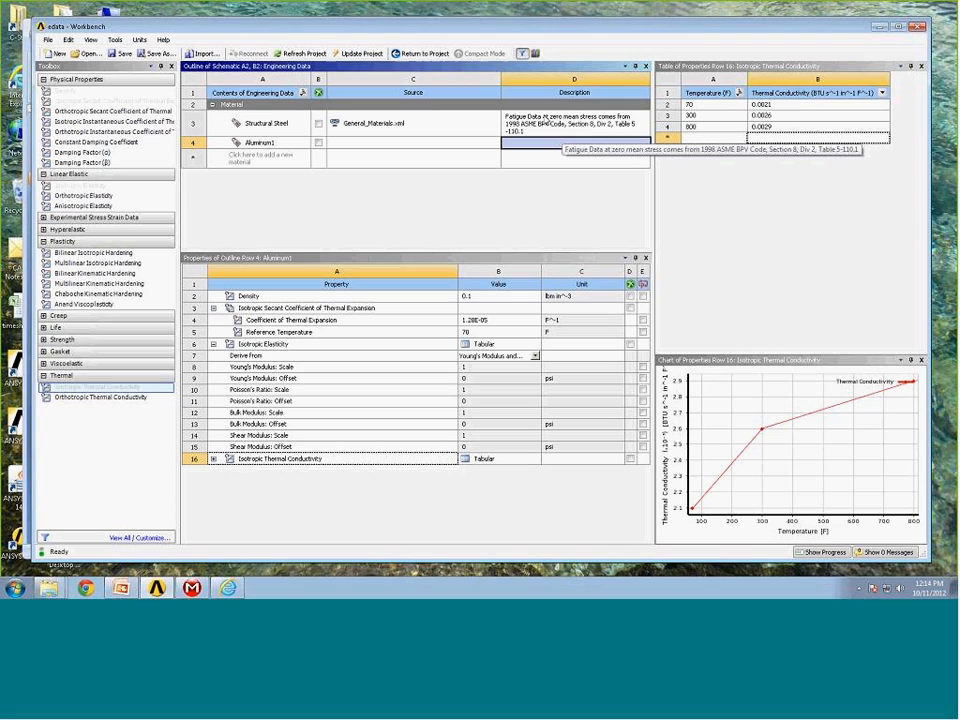
click(532, 148)
text(Fan)
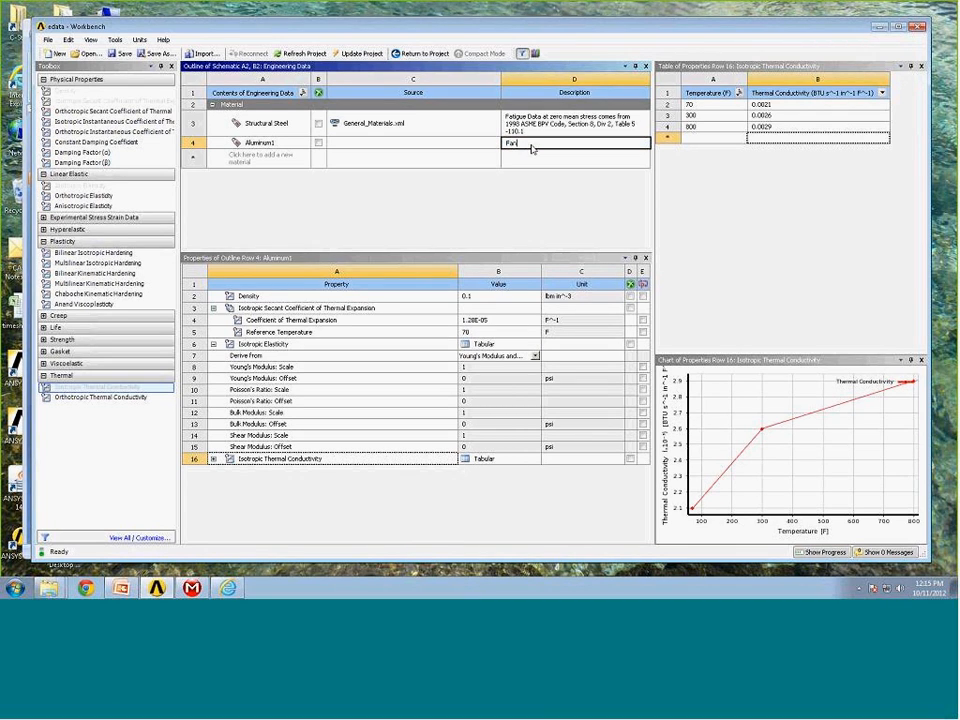
text( material aluminum)
key(Return)
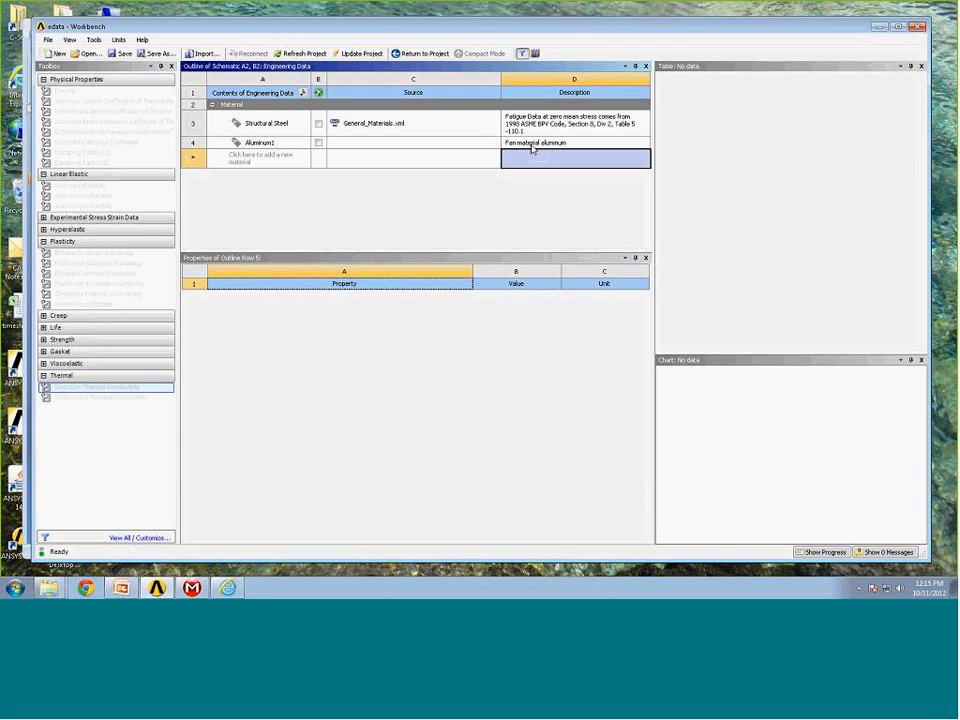
Add Structural Steel NL from the General Non-linear Materials library to the project's engineering data.
click(281, 144)
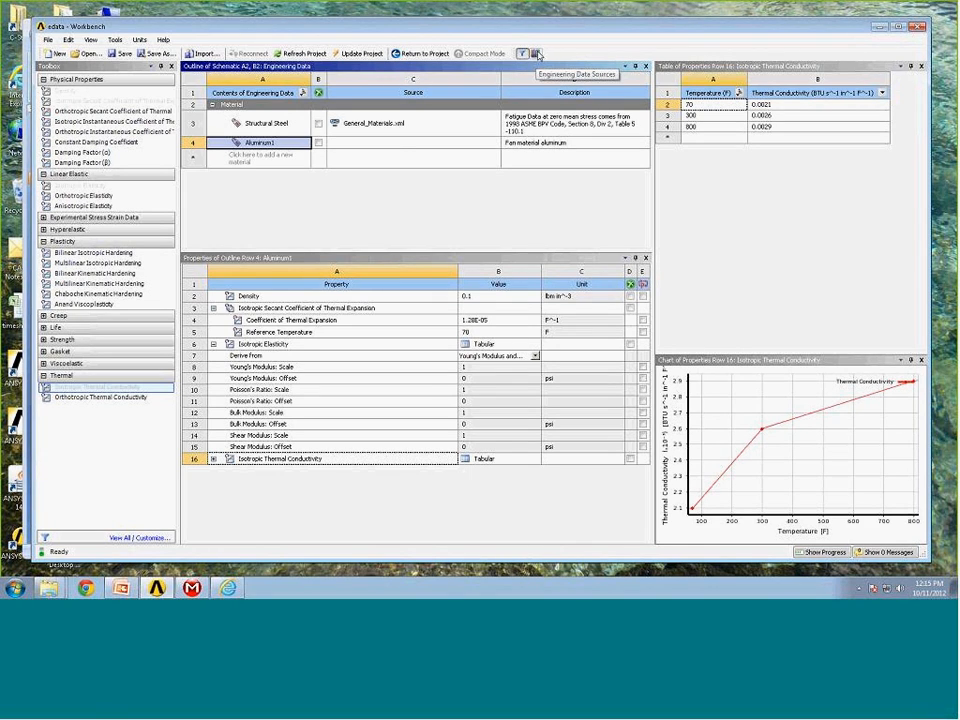
click(536, 54)
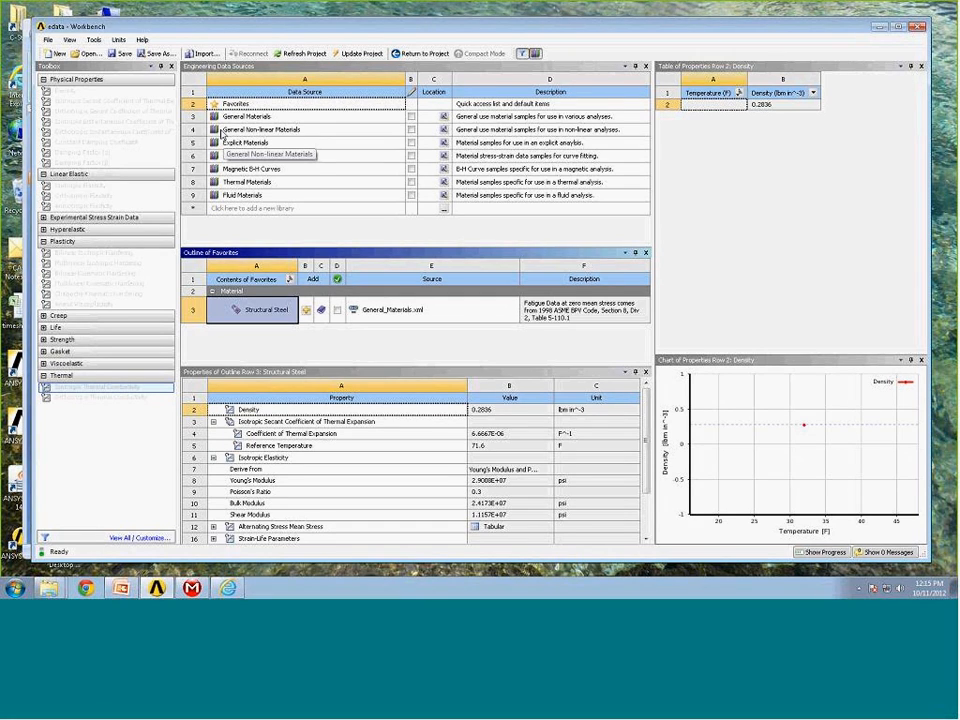
click(222, 131)
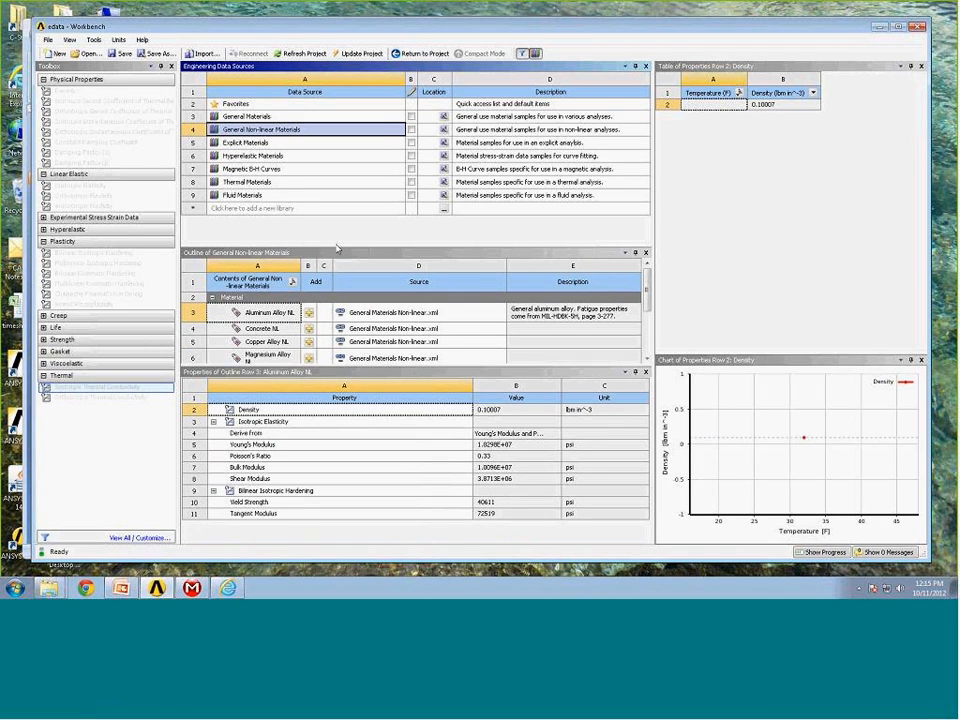
drag(337, 246, 337, 221)
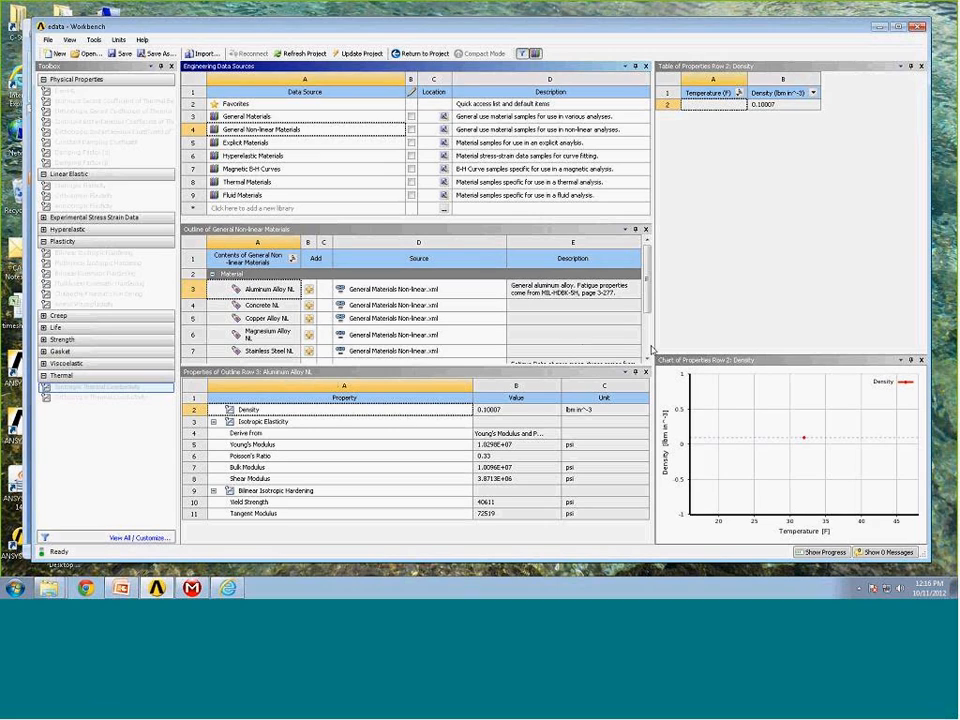
drag(648, 298, 649, 318)
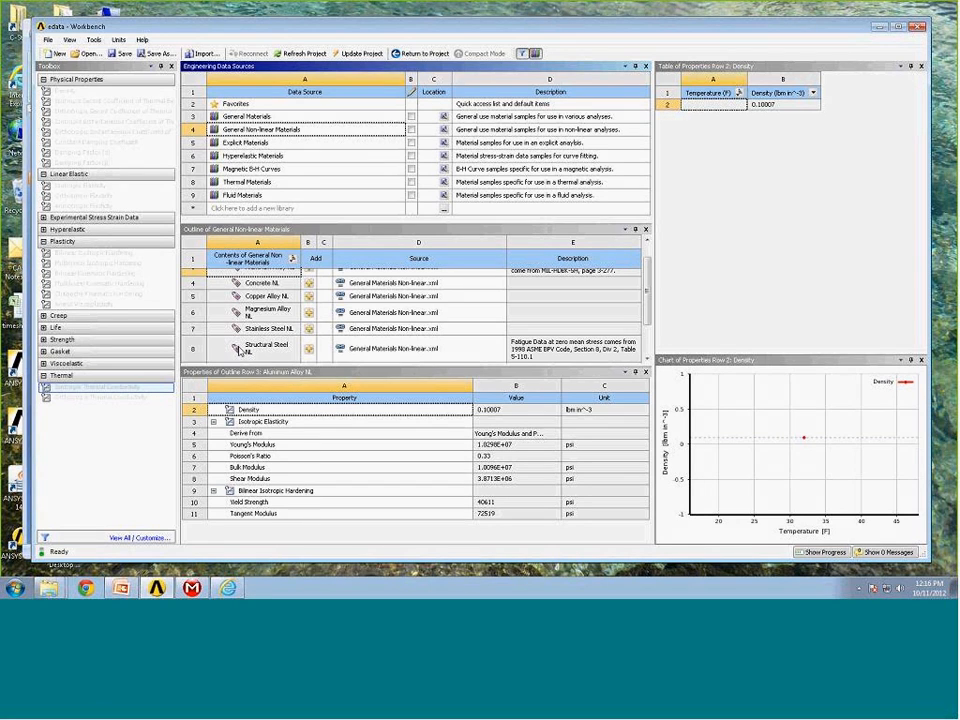
click(310, 352)
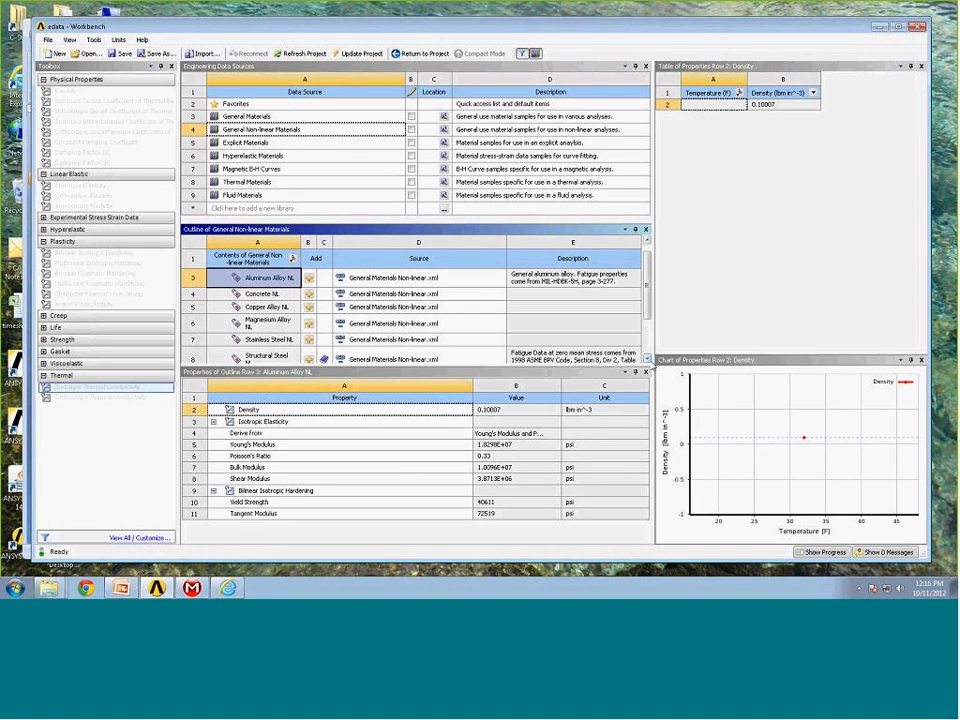
click(646, 358)
click(648, 360)
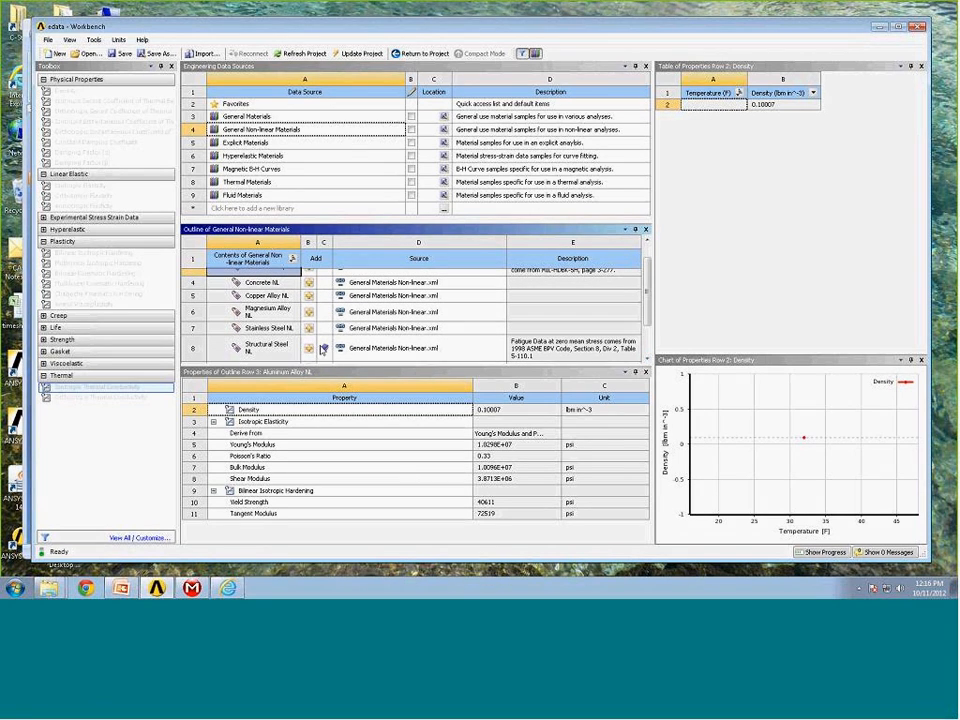
mouse_move(325, 351)
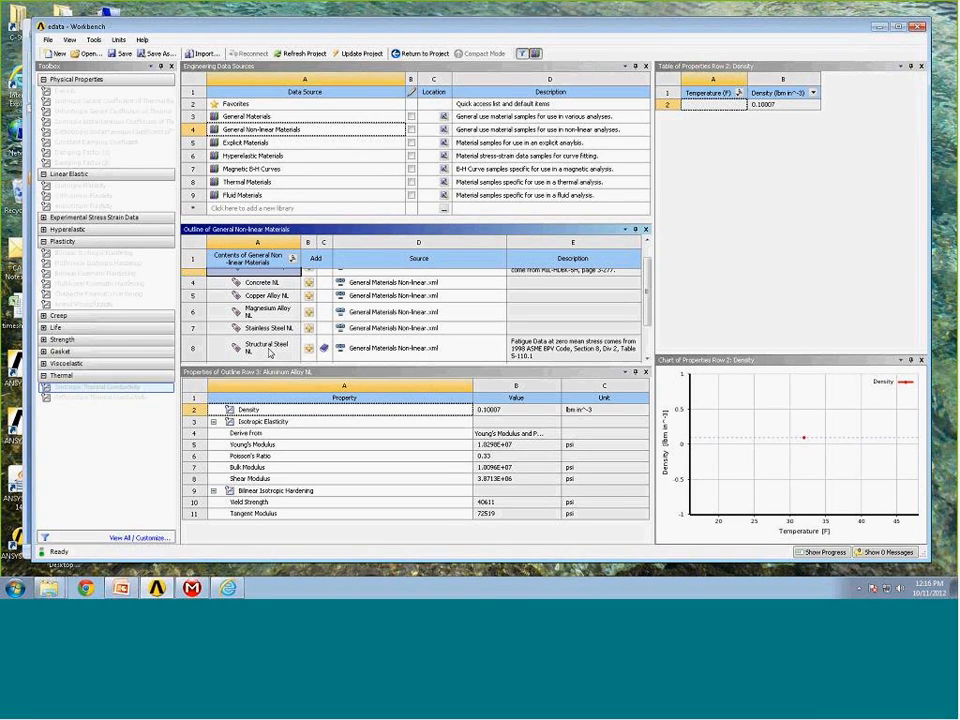
click(536, 55)
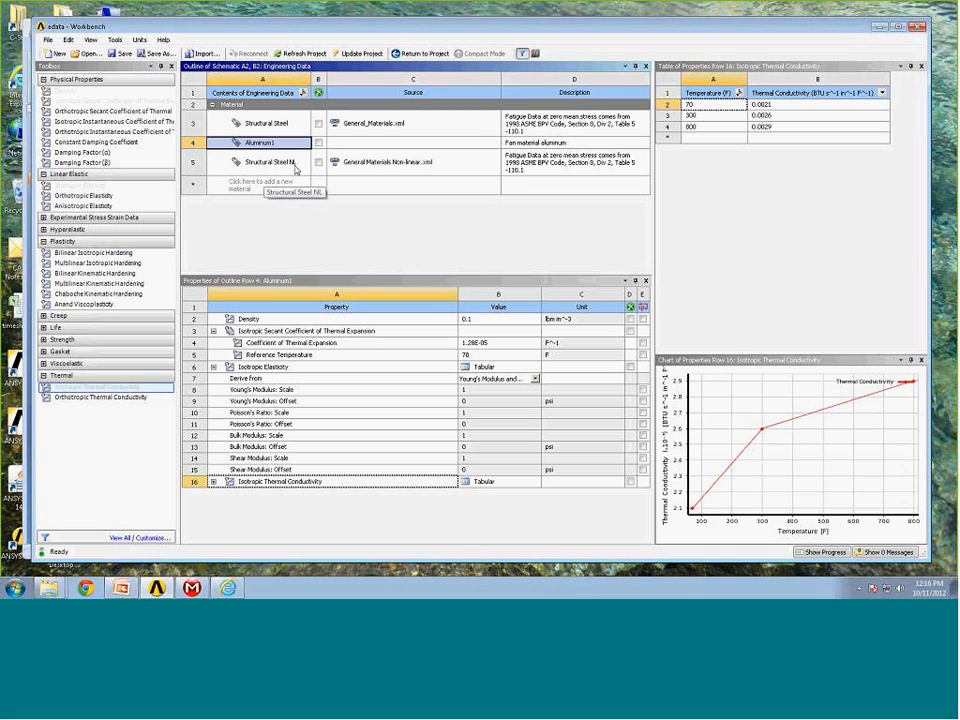
Rename the added Structural Steel NL material to Steel1.
click(296, 168)
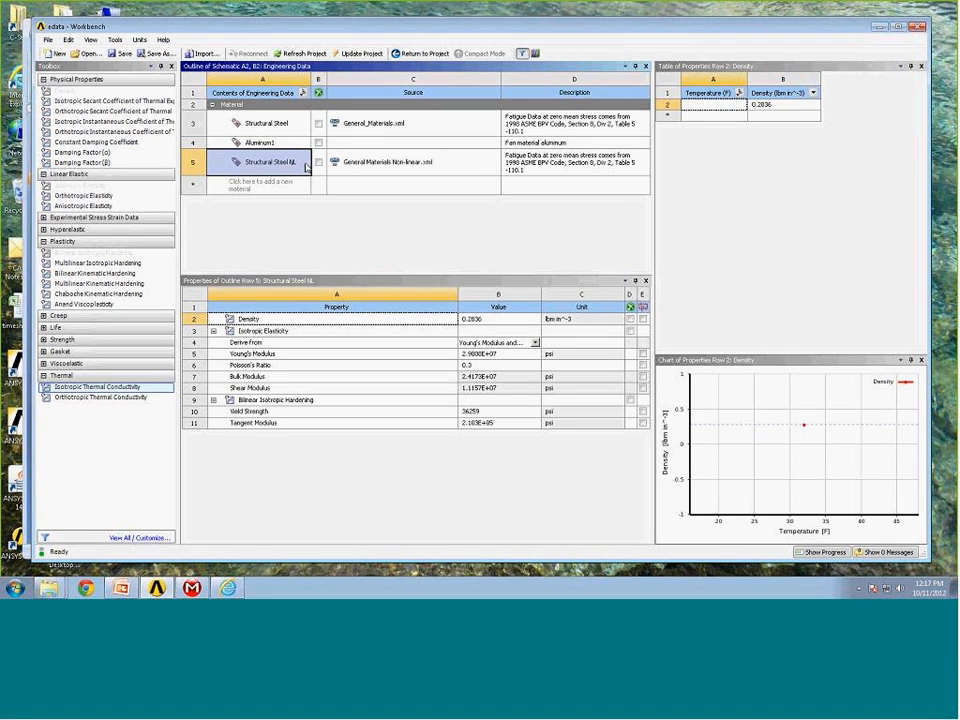
click(299, 165)
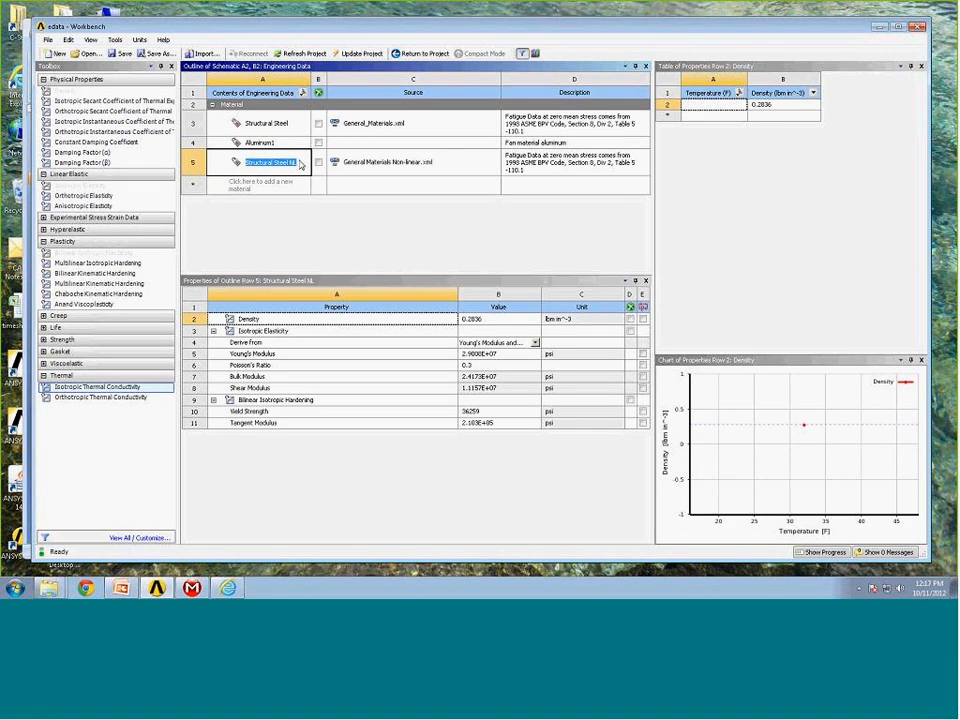
text(Steel)
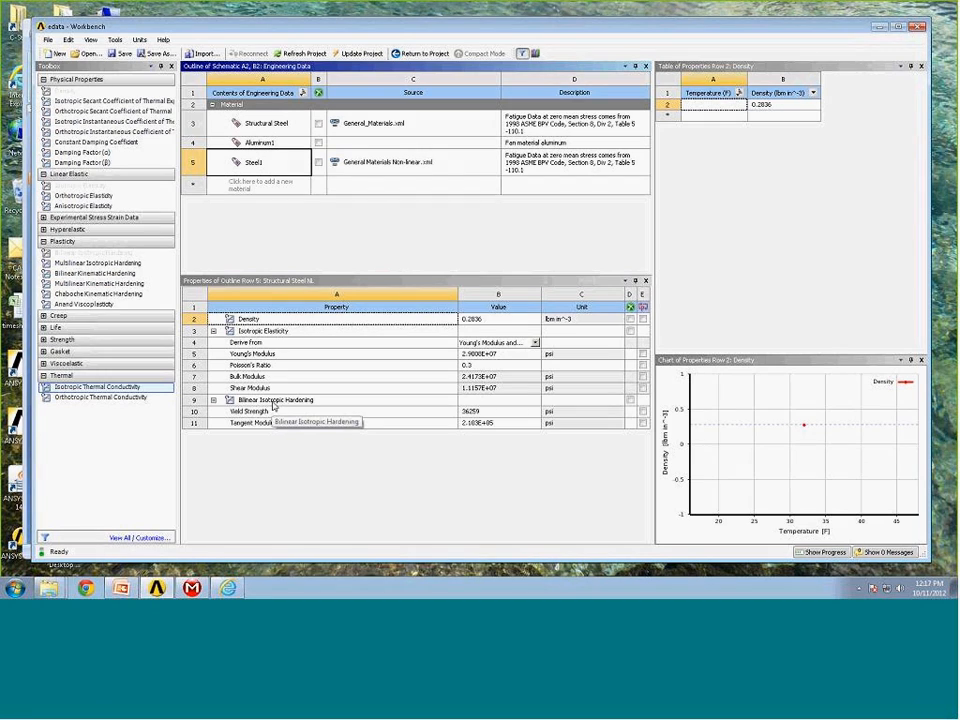
Enter temperatures of 70 and 800 F in Steel1's bilinear isotropic hardening table.
click(270, 403)
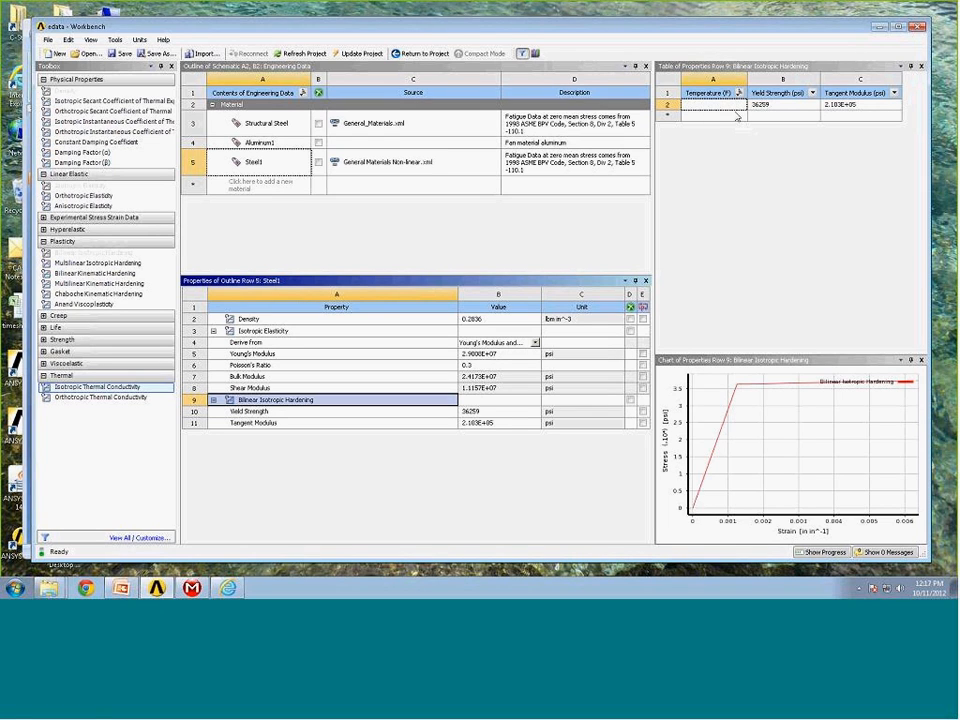
click(722, 107)
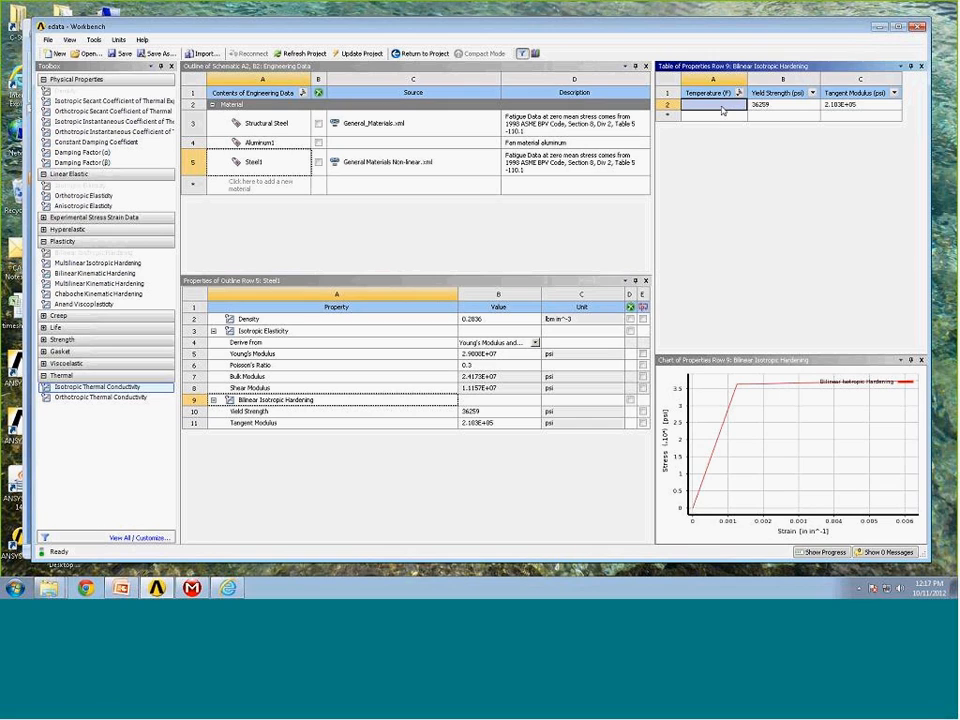
text(70)
key(Return)
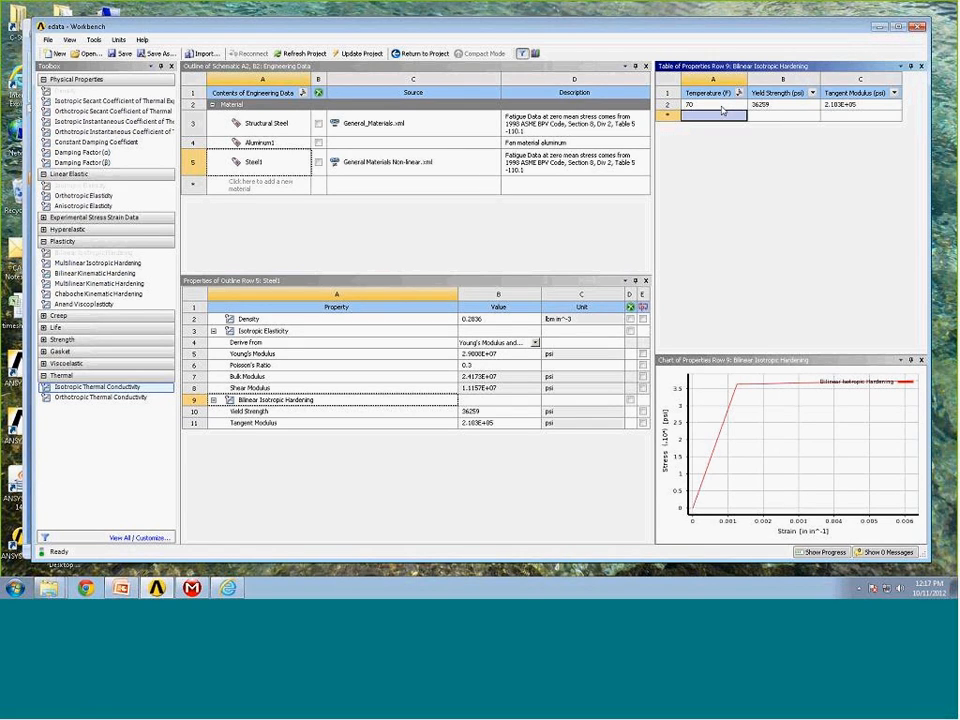
text(800)
key(Return)
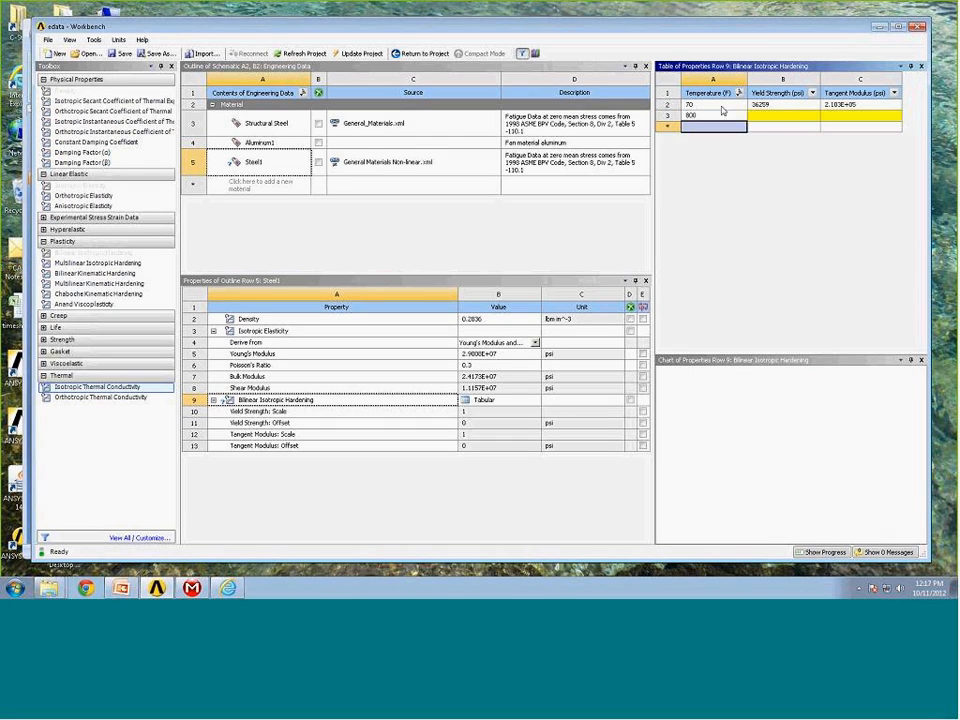
Enter a yield strength of 38000 psi and tangent modulus of 2e5 psi for the 800 F row of Steel1's hardening table.
click(771, 116)
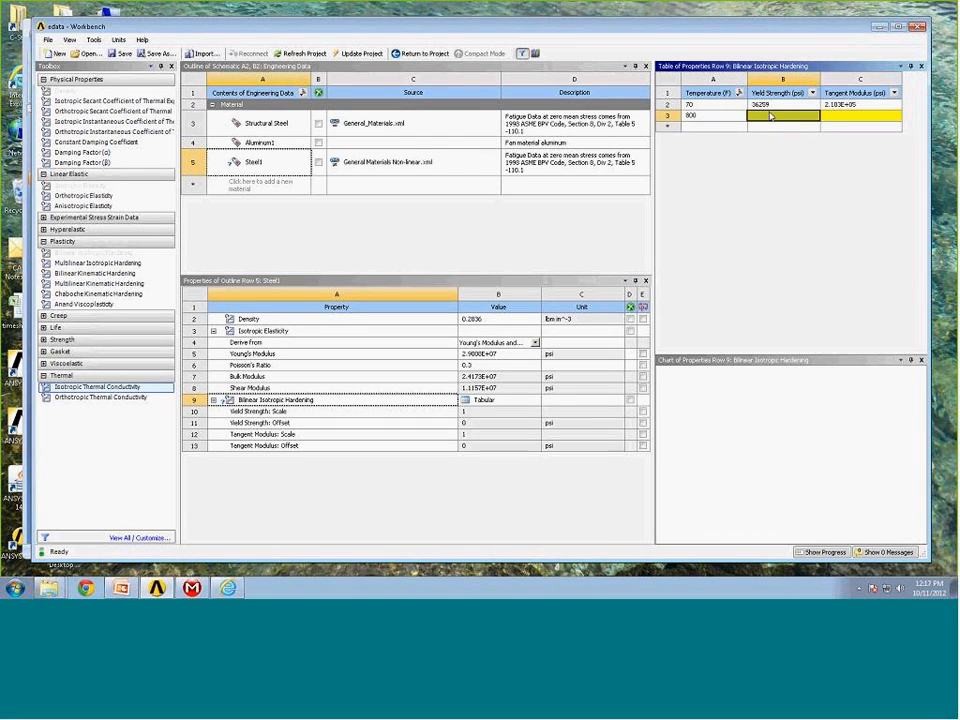
text(3800)
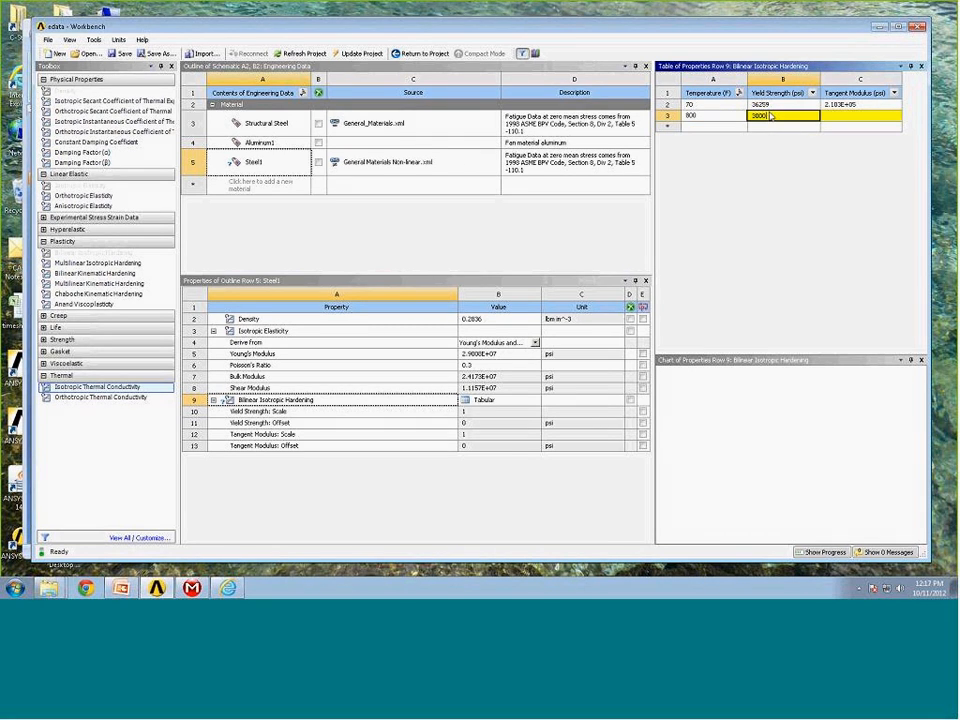
text(0)
click(833, 120)
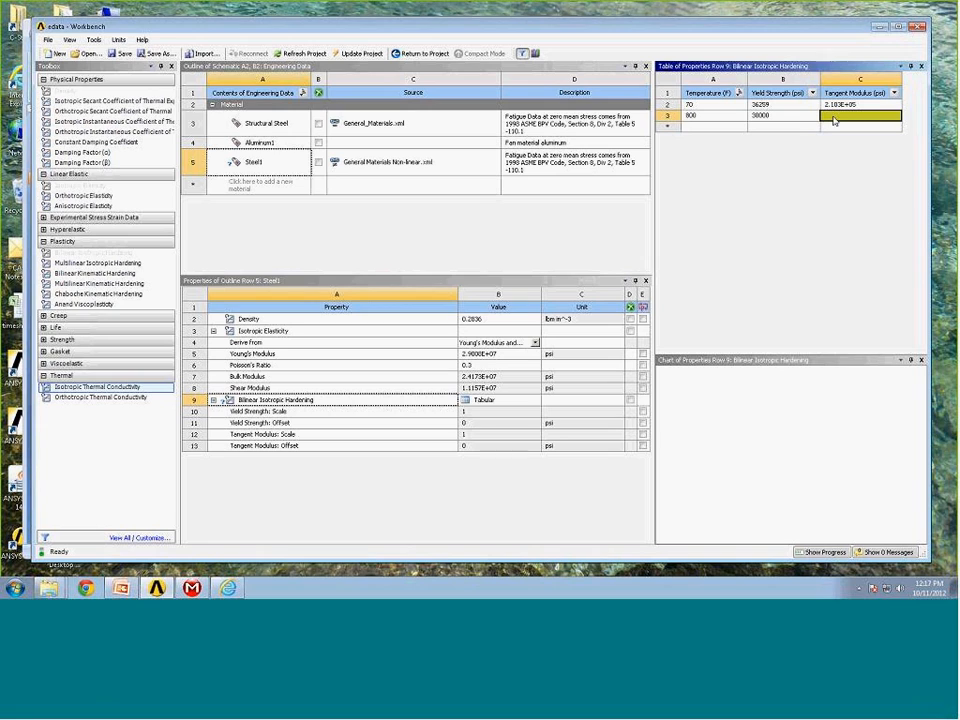
text(2.)
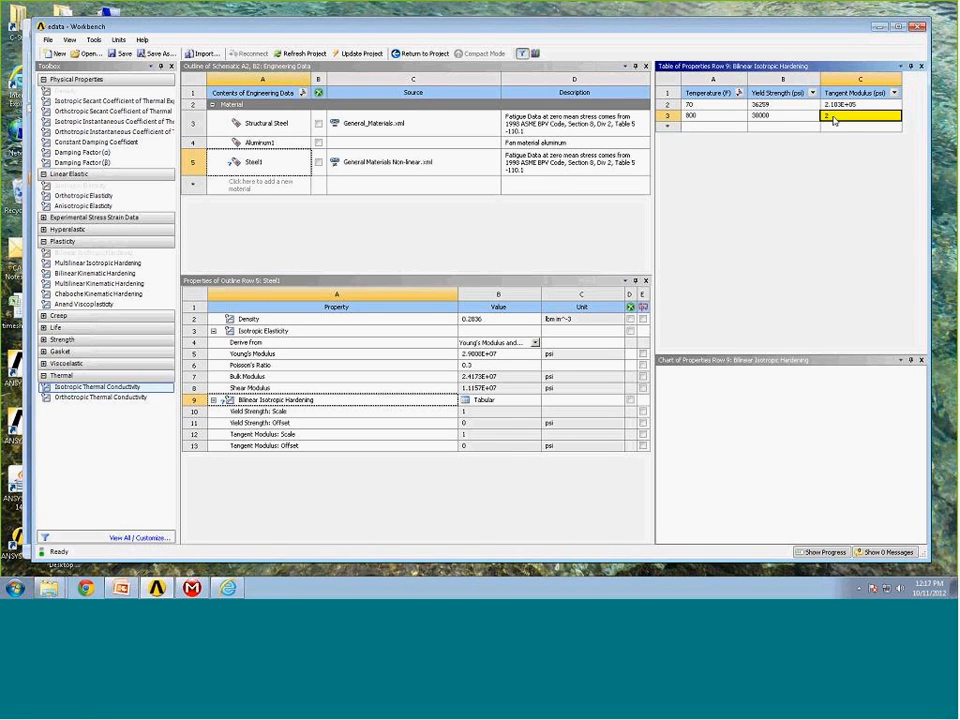
text(e5)
key(Return)
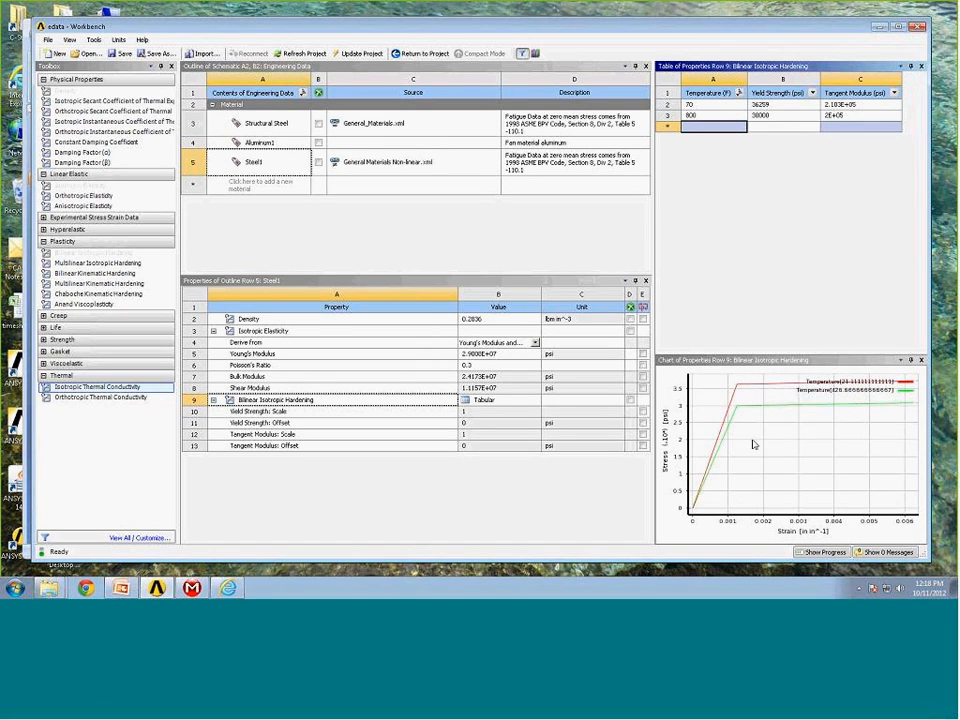
Include the Isotropic Secant Coefficient of Thermal Expansion and Isotropic Thermal Conductivity properties in Steel1.
mouse_move(727, 438)
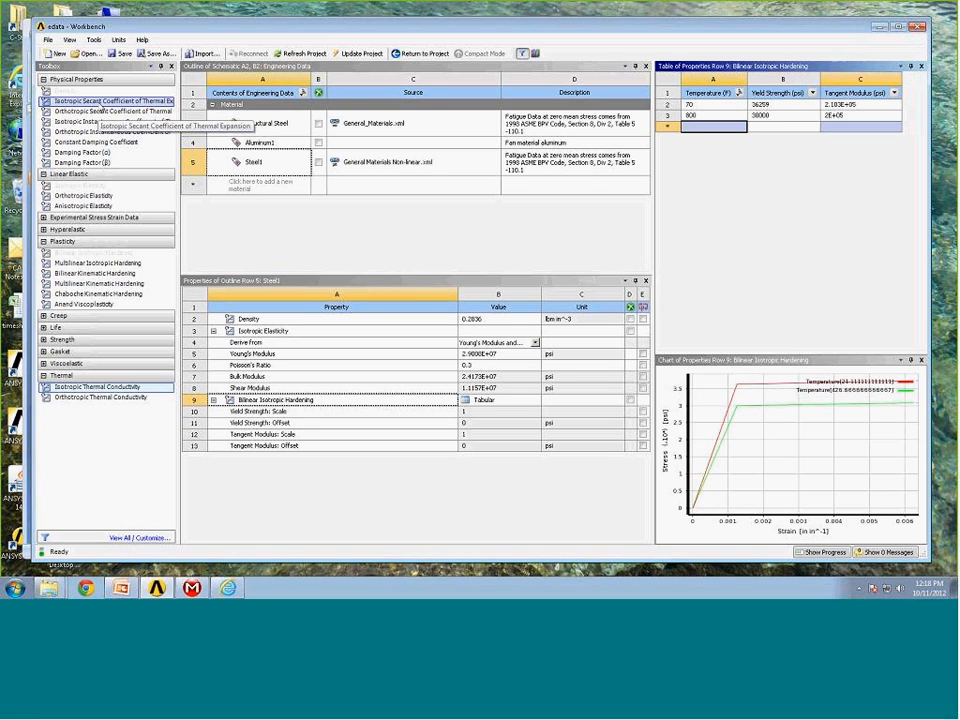
right_click(97, 105)
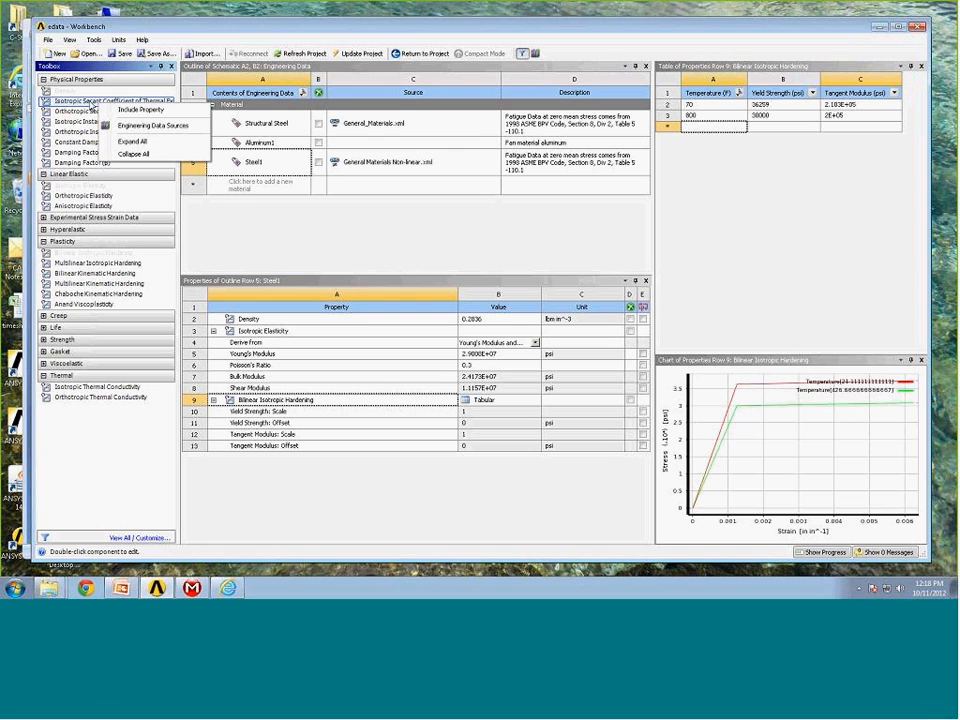
click(125, 109)
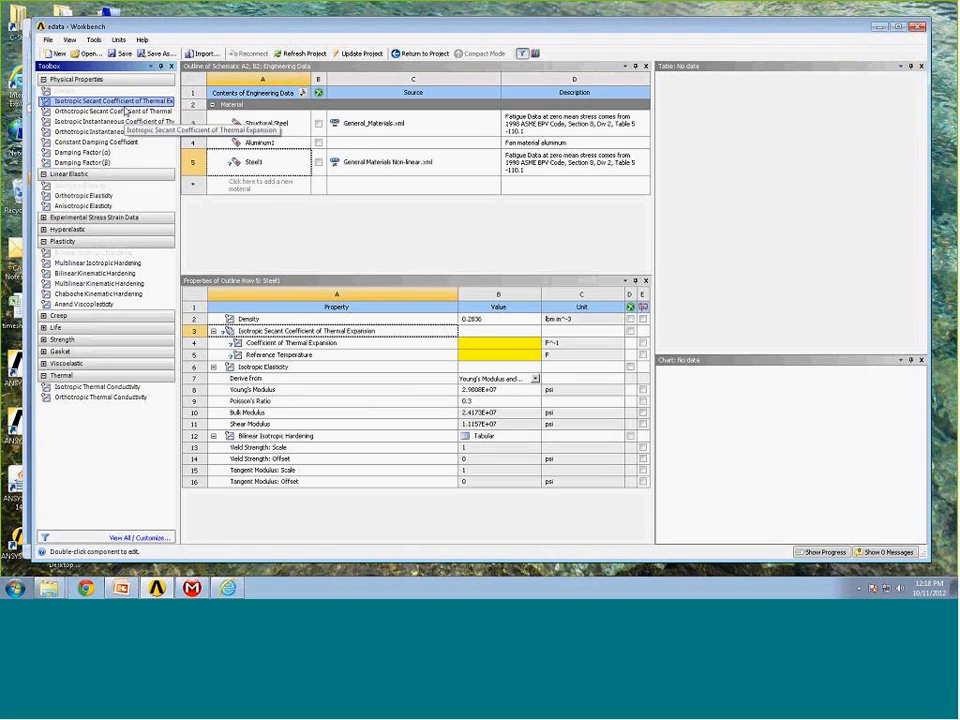
right_click(85, 391)
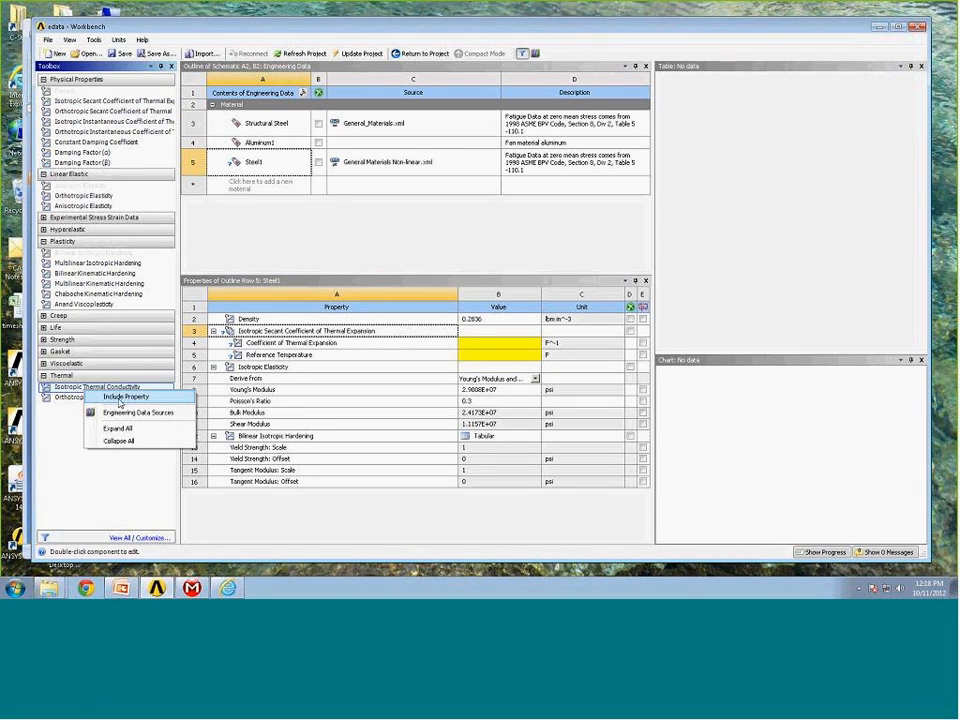
click(124, 397)
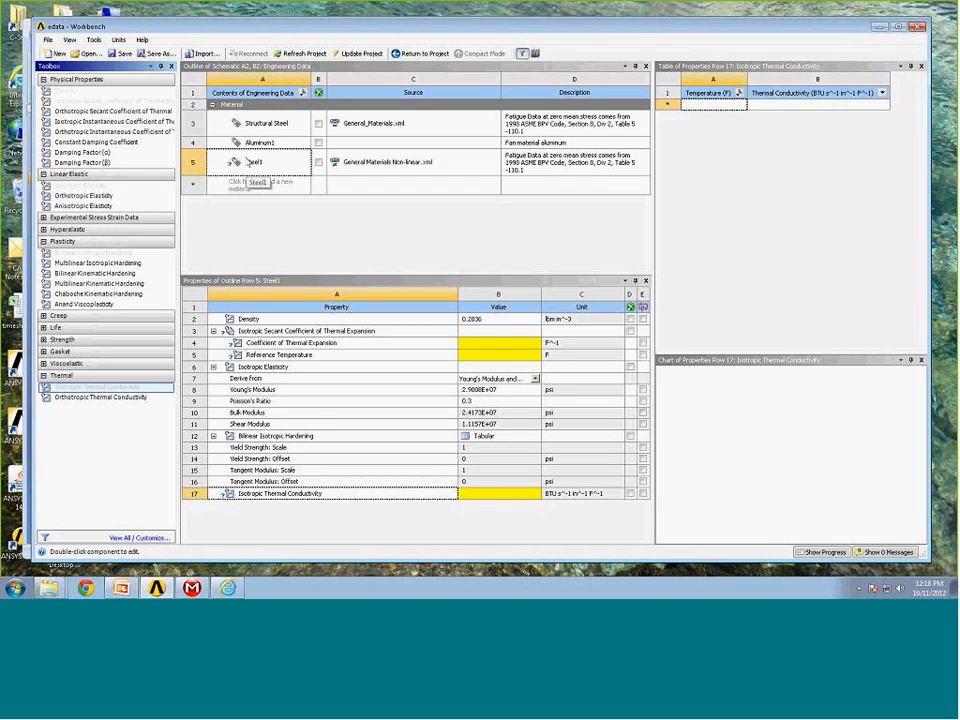
Set Steel1's coefficient of thermal expansion to 0.001 and its reference temperature to 70 F.
click(507, 348)
text(.001)
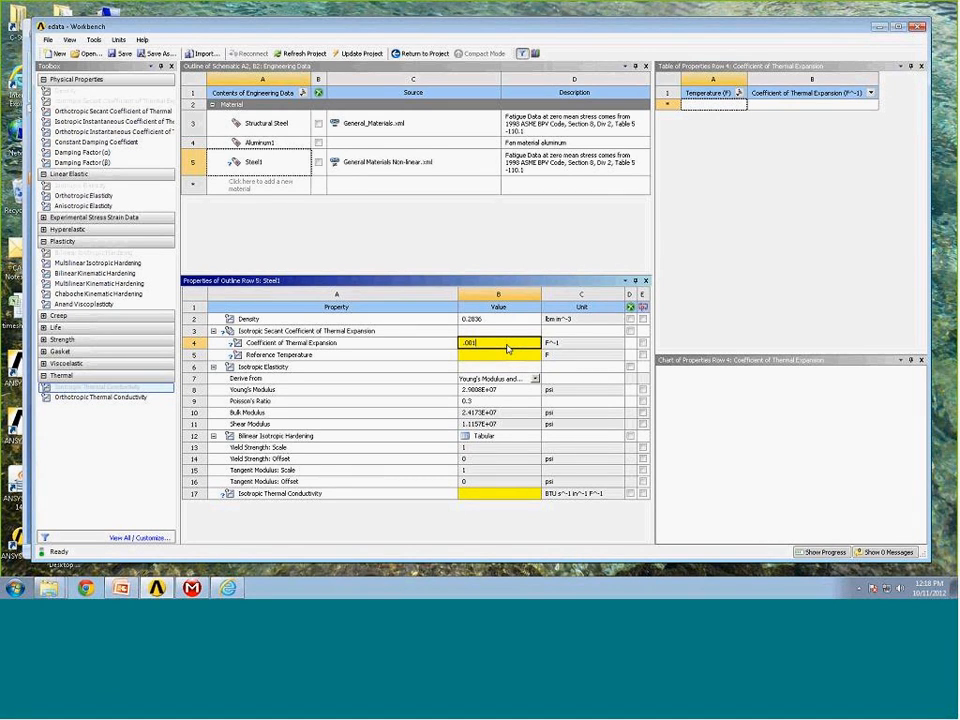
key(Return)
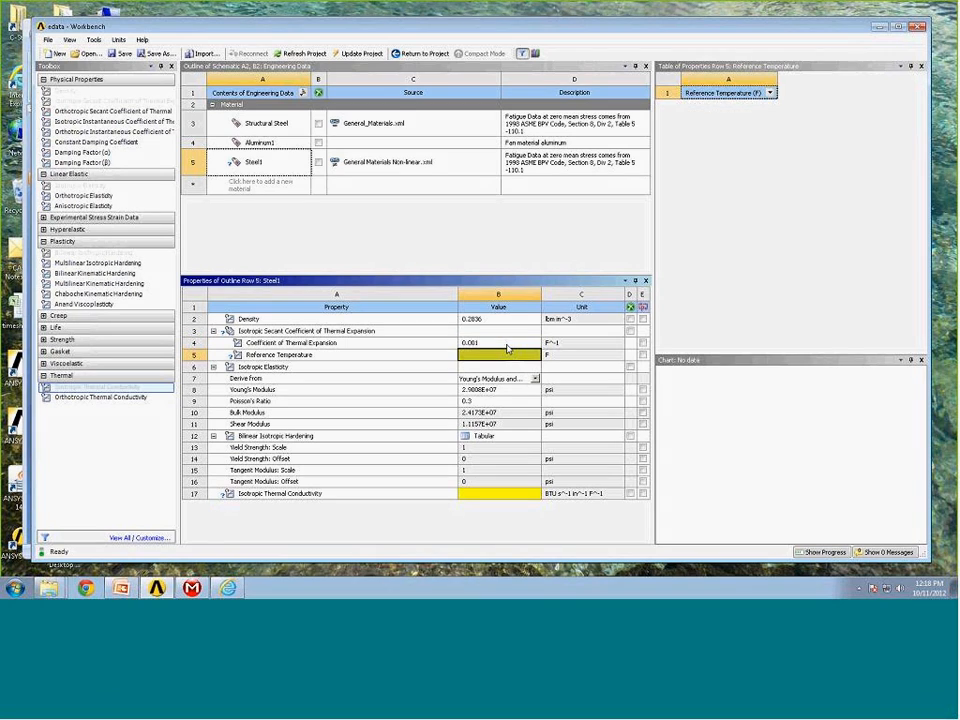
text(70)
key(Return)
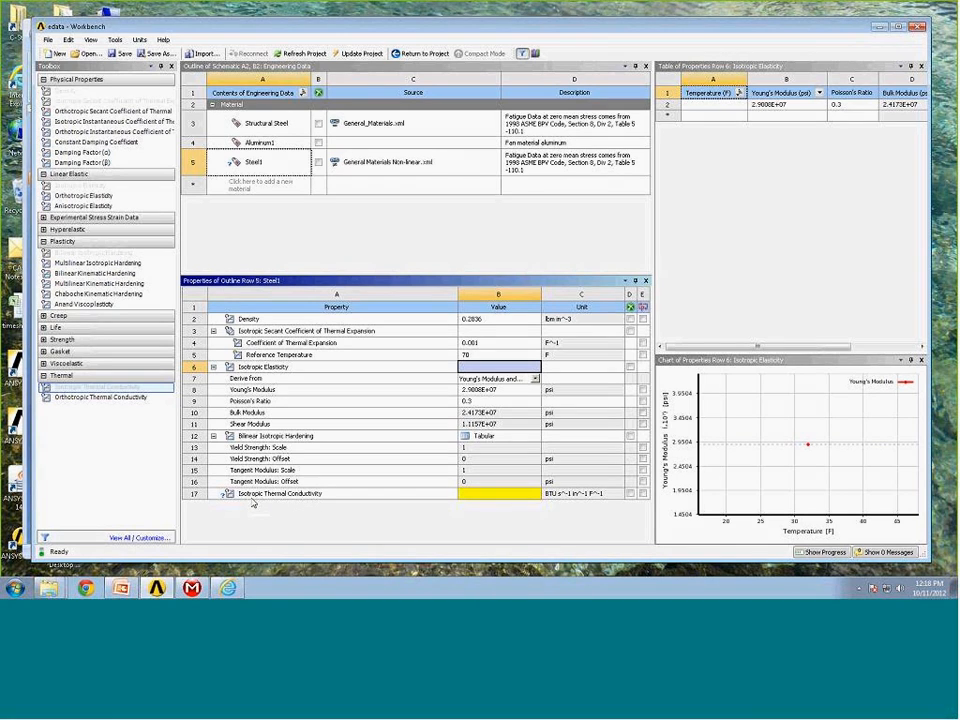
Set Steel1's coefficient of thermal expansion to 6e-6.
click(501, 494)
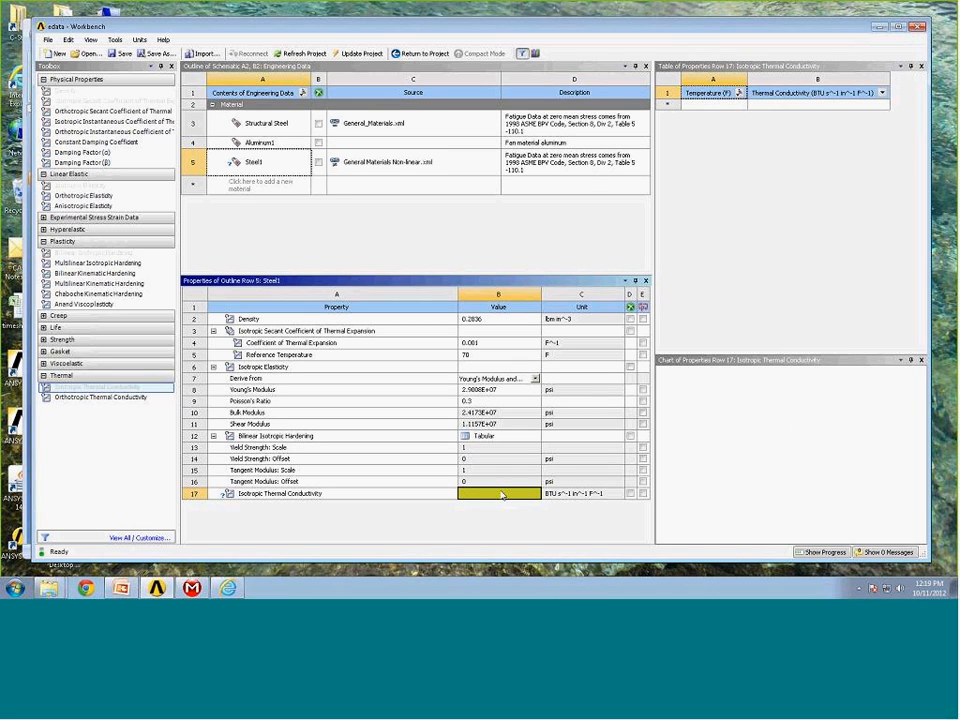
click(487, 345)
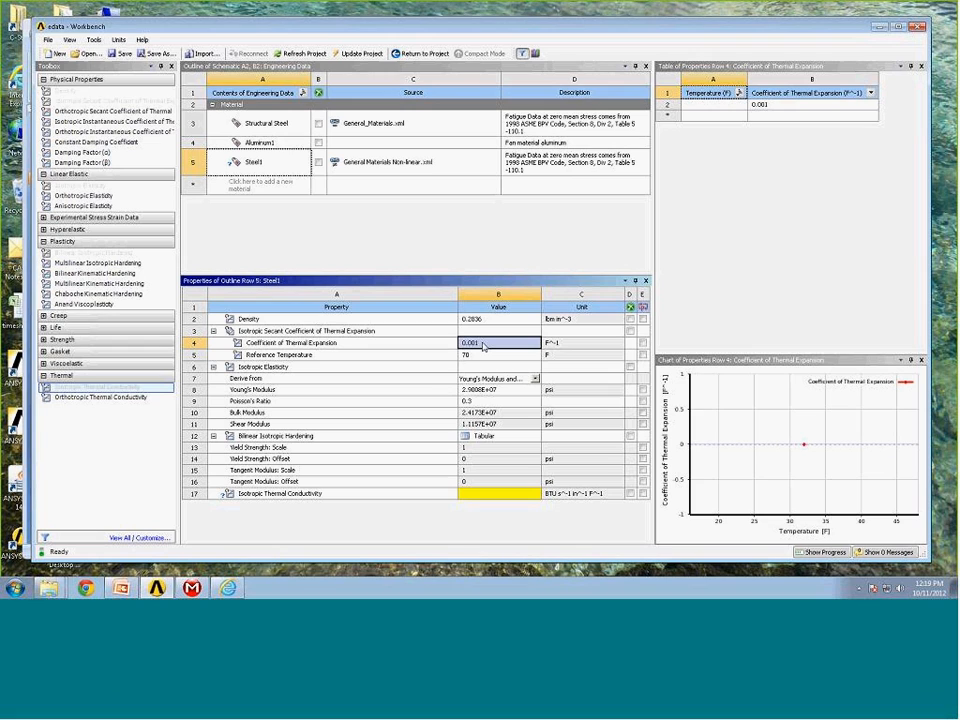
text(6e-6)
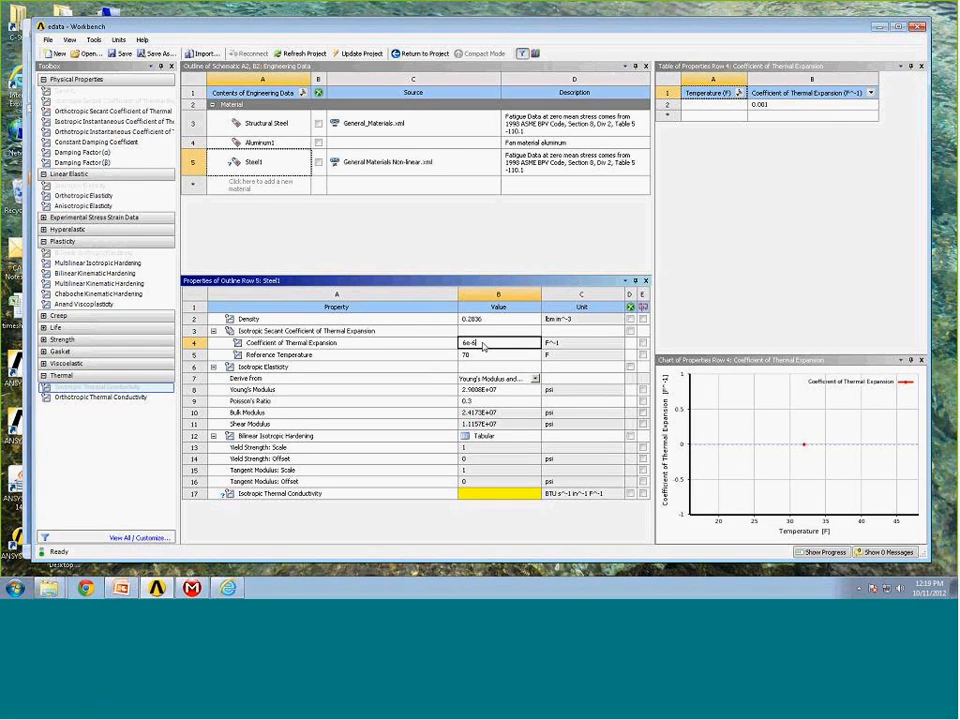
key(Return)
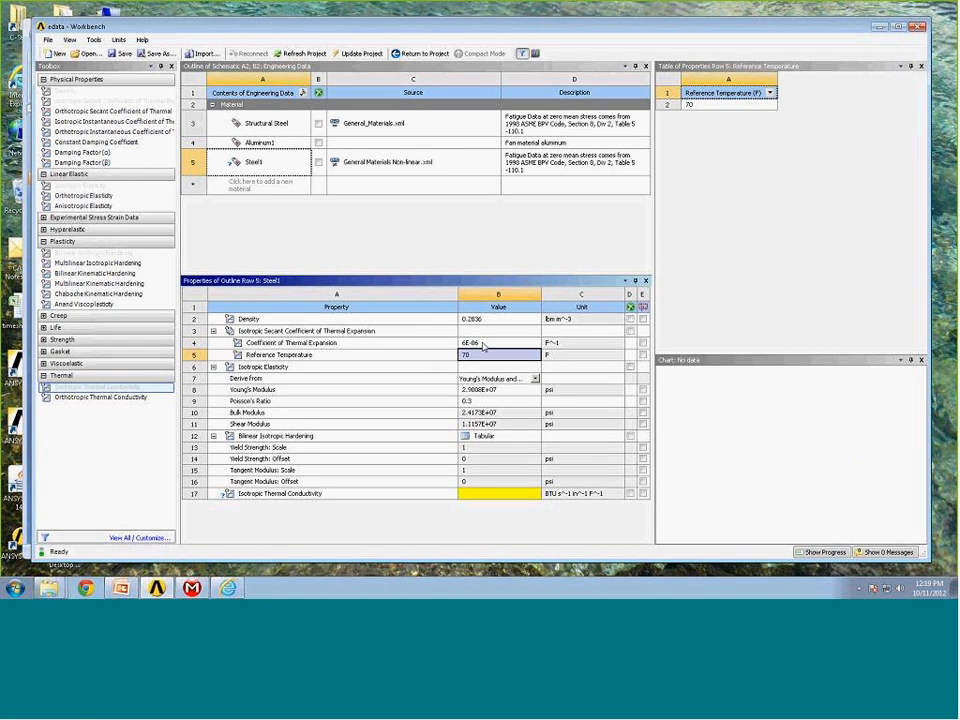
Set Steel1's isotropic thermal conductivity to 0.001.
click(489, 494)
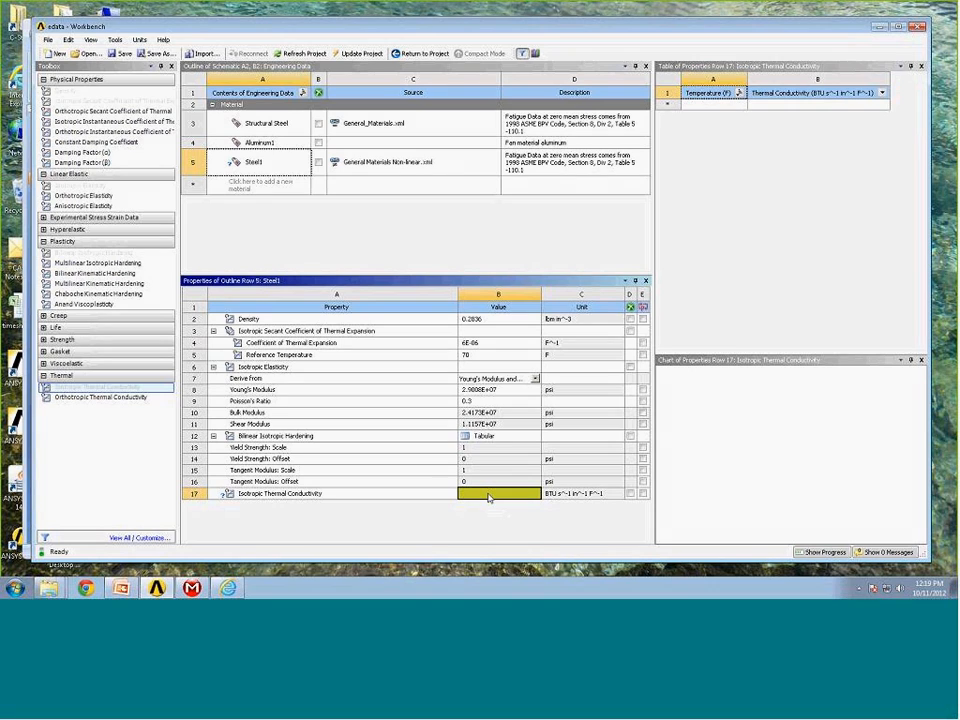
text(0.001)
key(Return)
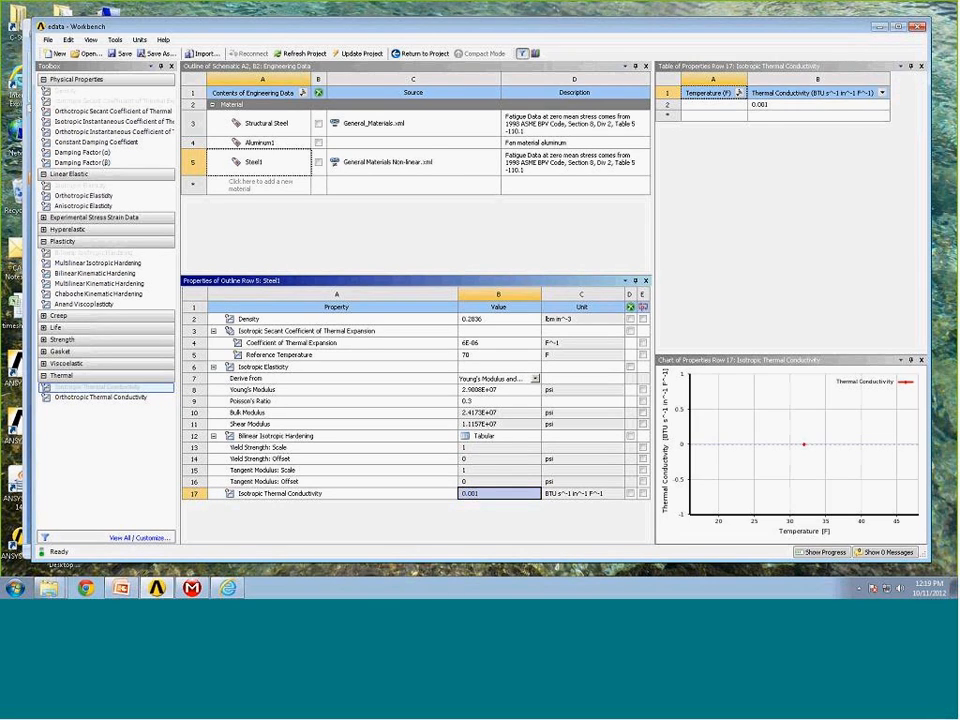
Export the Steel1 and Aluminum1 materials as engineering data to a file named fan materials.
click(280, 155)
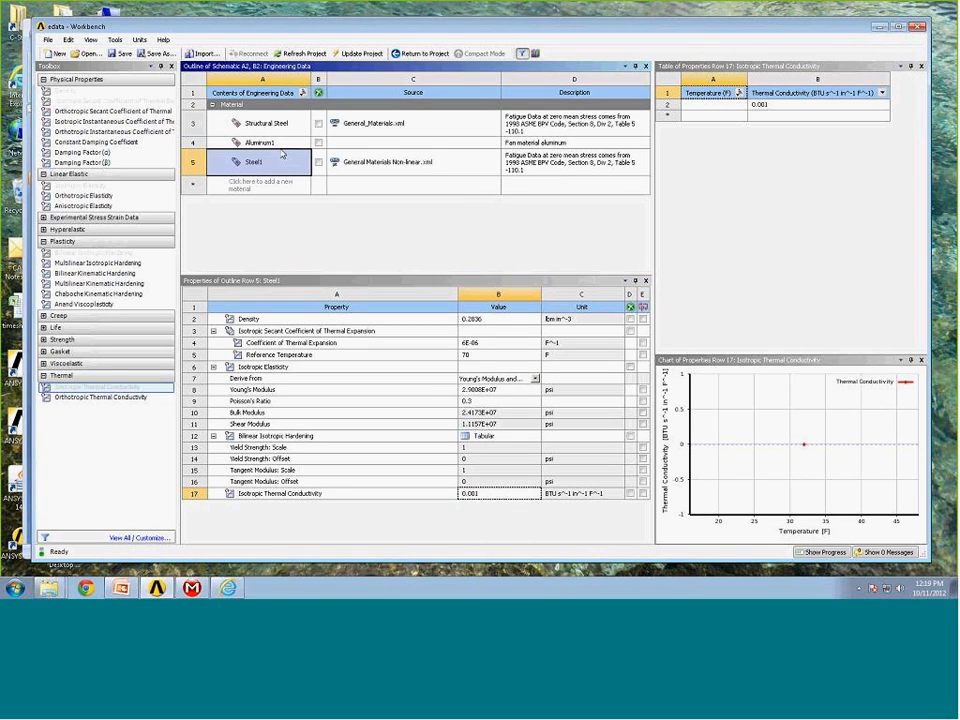
click(278, 143)
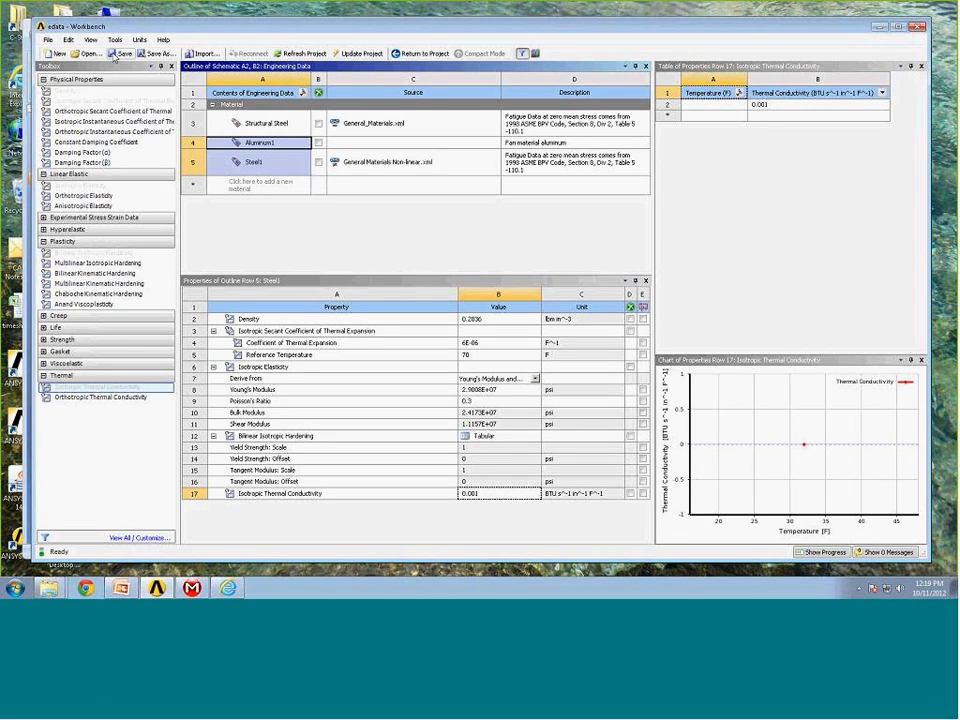
click(47, 40)
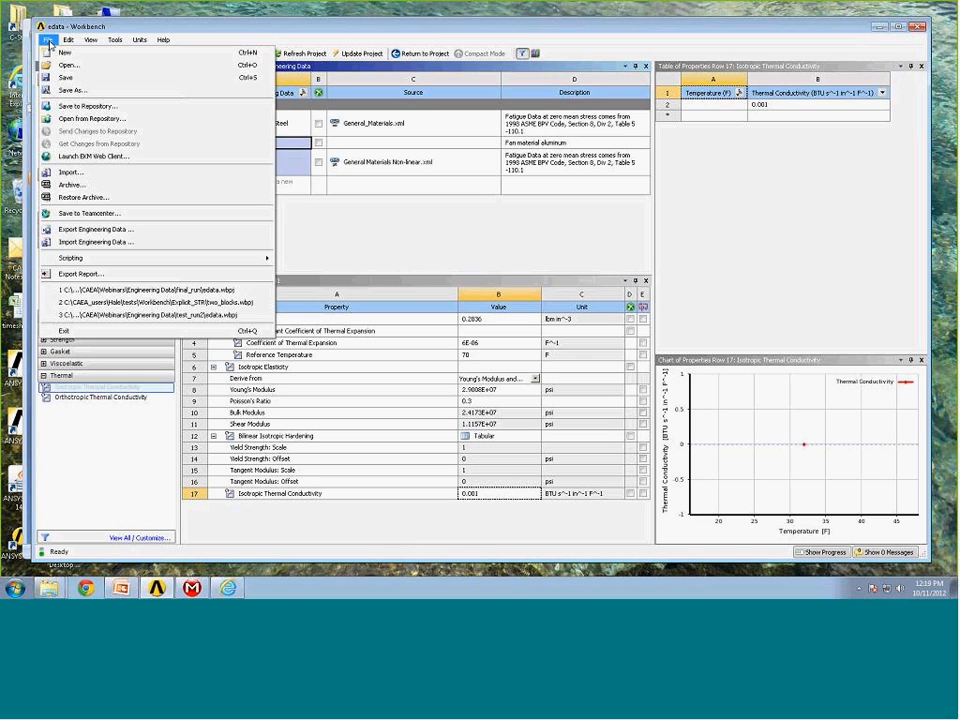
click(87, 232)
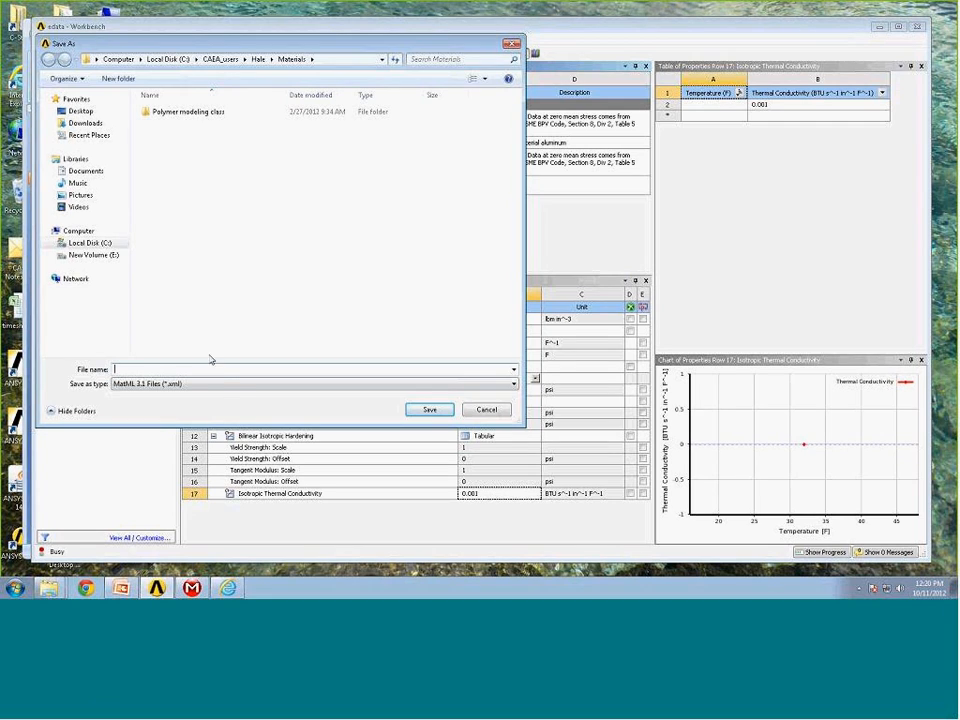
text(fan materials)
click(428, 410)
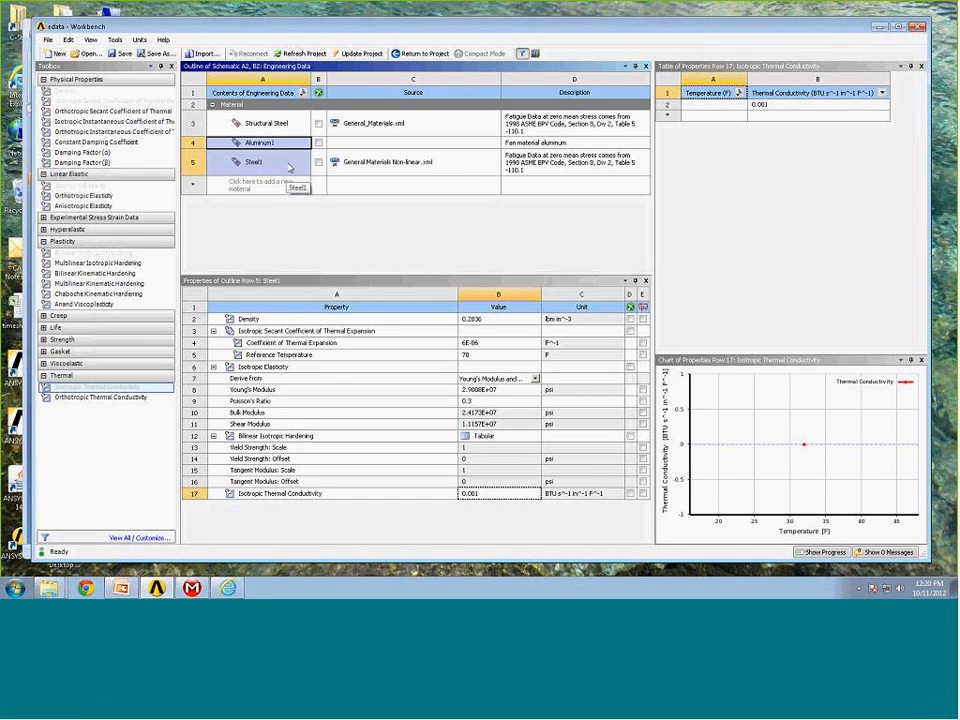
Delete the Steel1 and Aluminum1 materials from the project's engineering data.
click(279, 166)
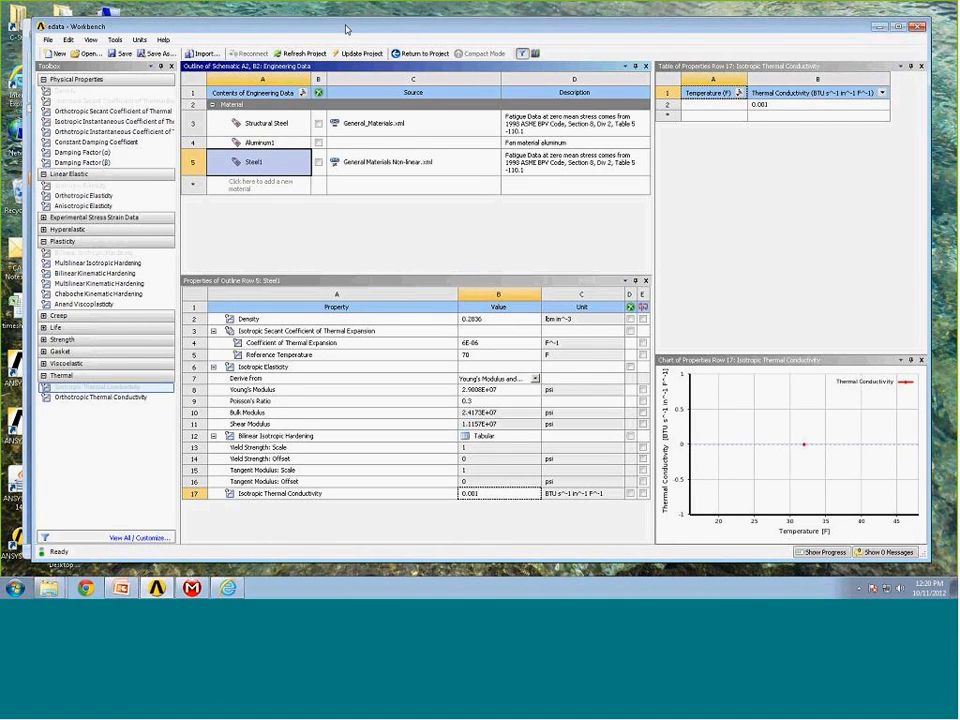
drag(358, 28, 396, 30)
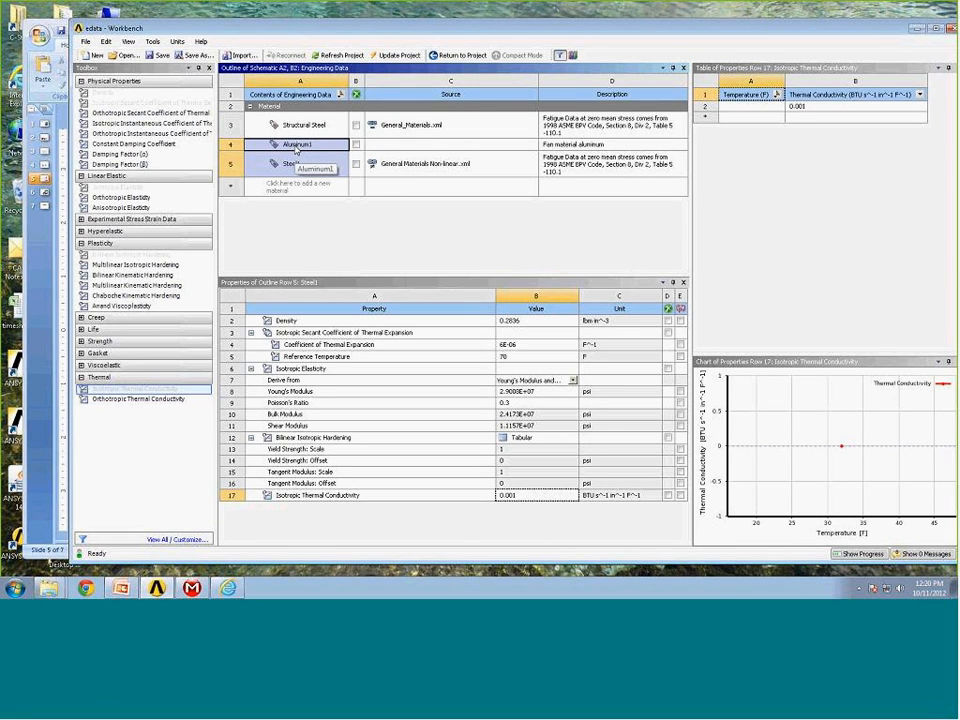
right_click(296, 150)
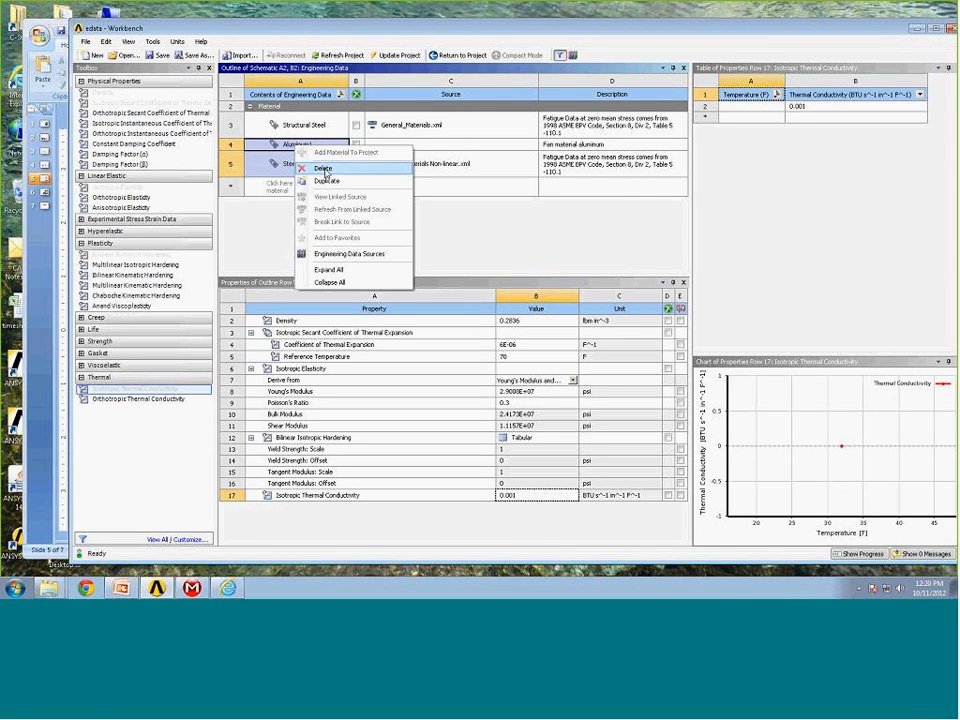
click(324, 169)
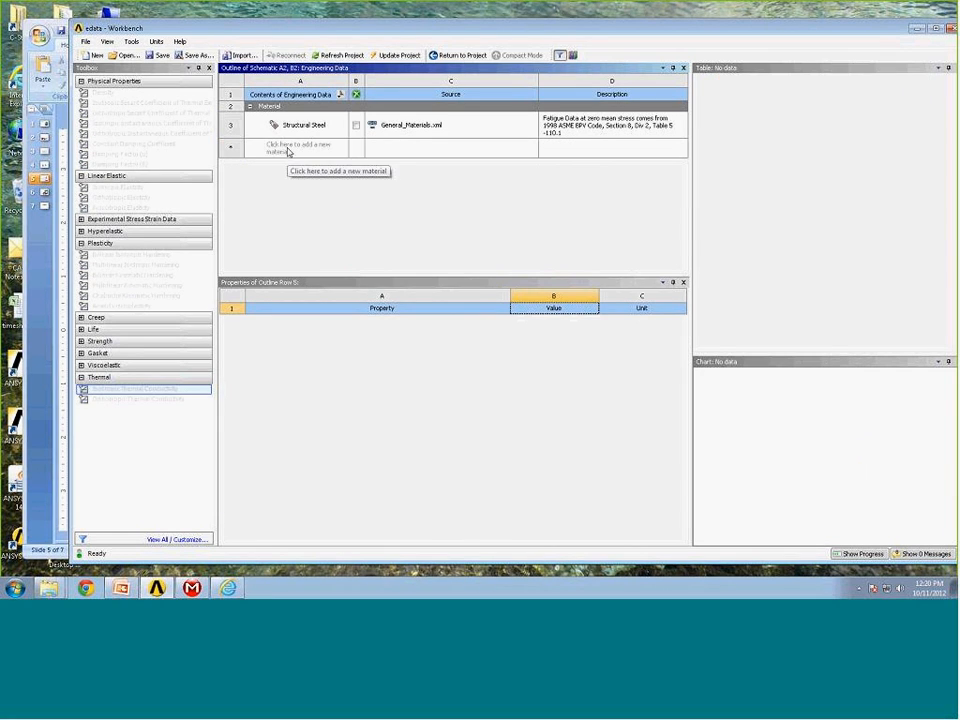
Import engineering data from the fan materials.xml file in the Materials folder.
click(87, 43)
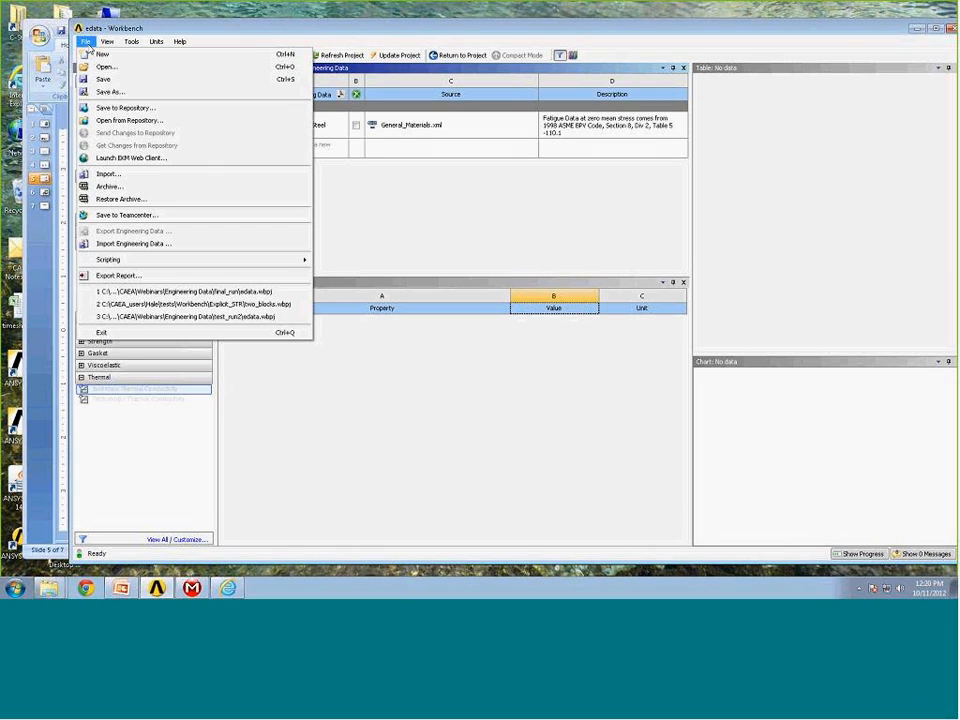
click(163, 251)
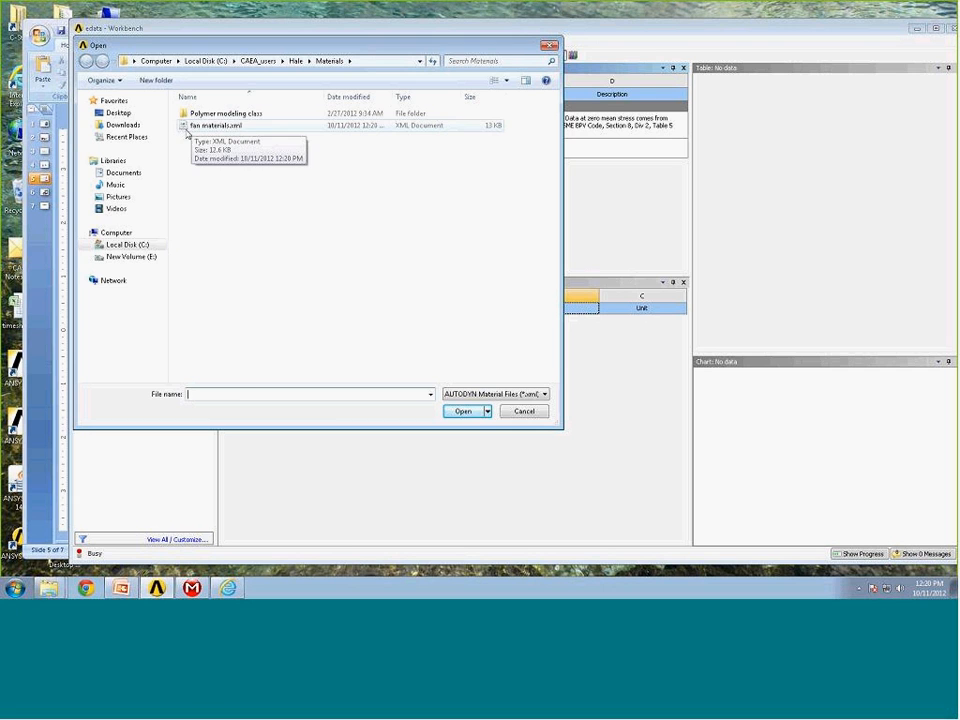
click(186, 131)
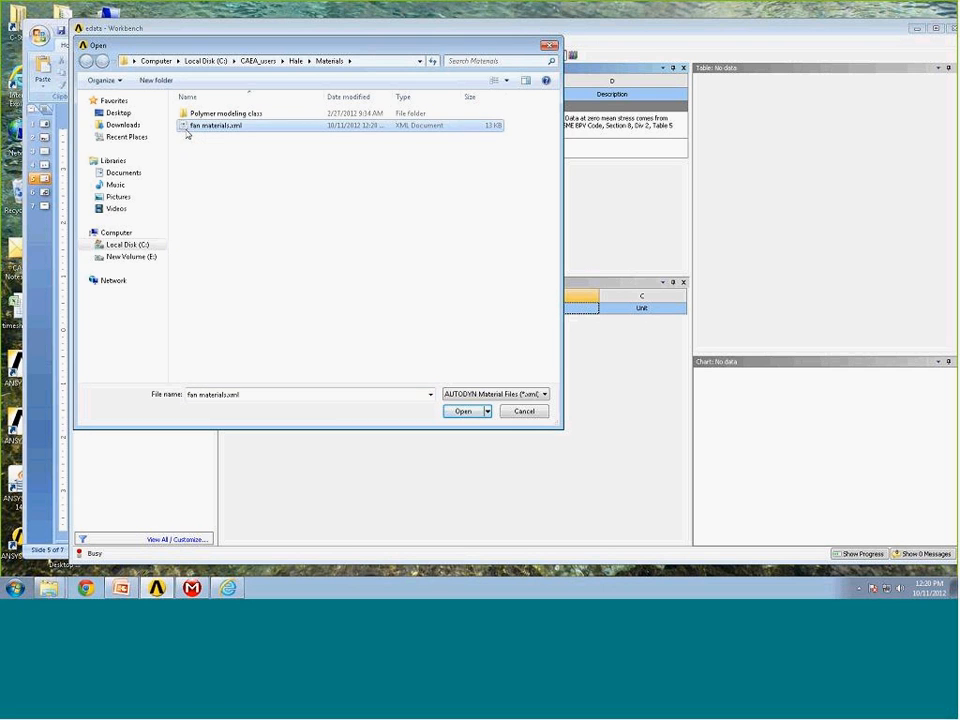
click(464, 411)
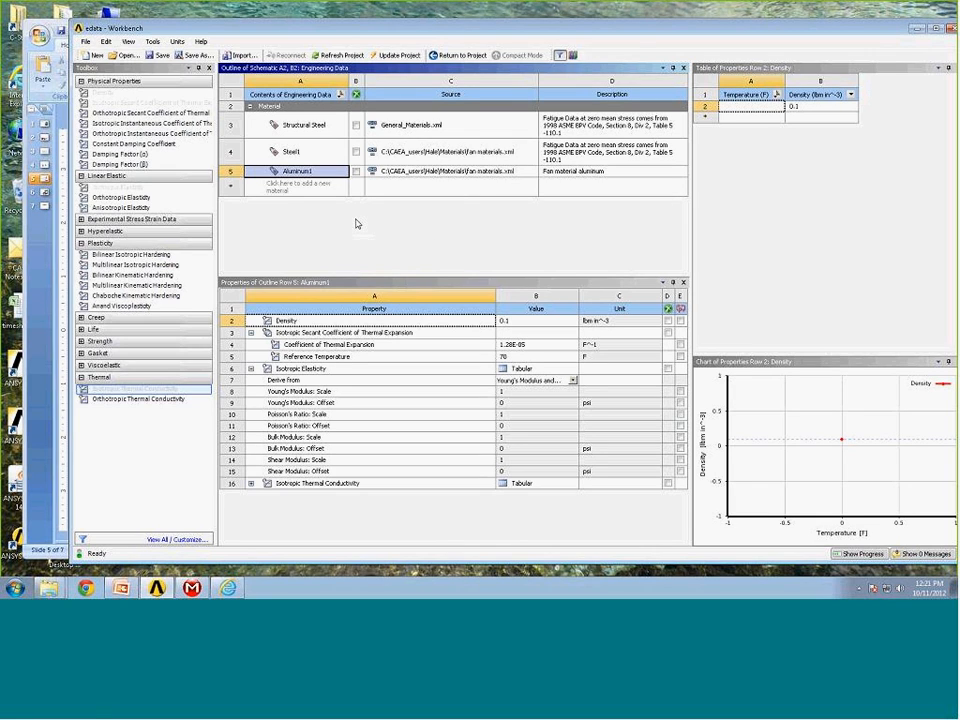
Open the engineering data sources and view the contents of the fan materials library.
click(573, 56)
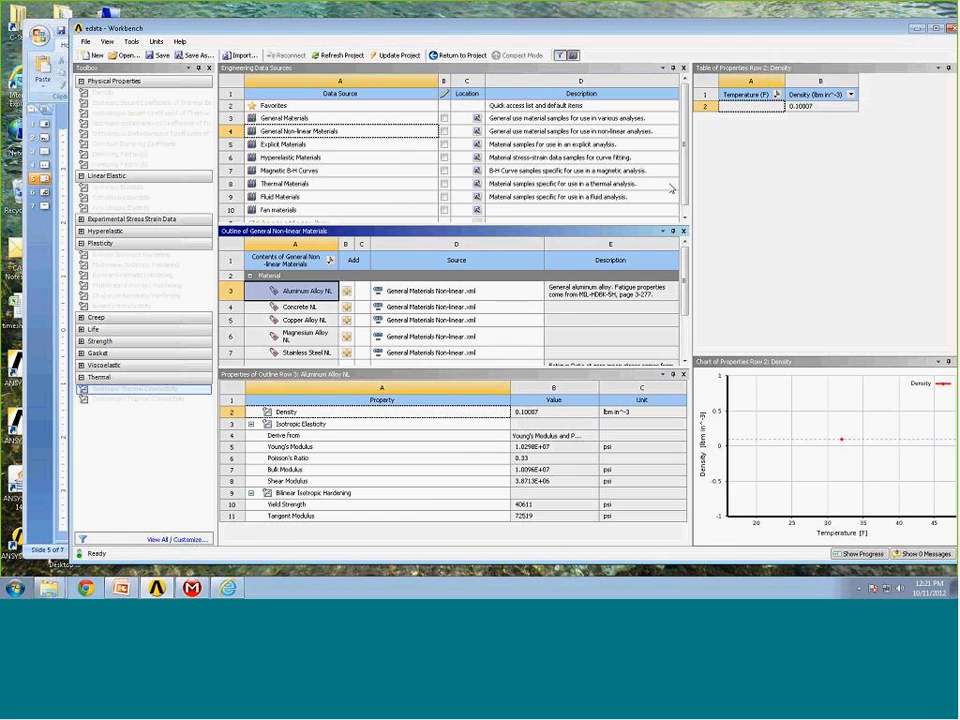
scroll(685, 200, down, 1)
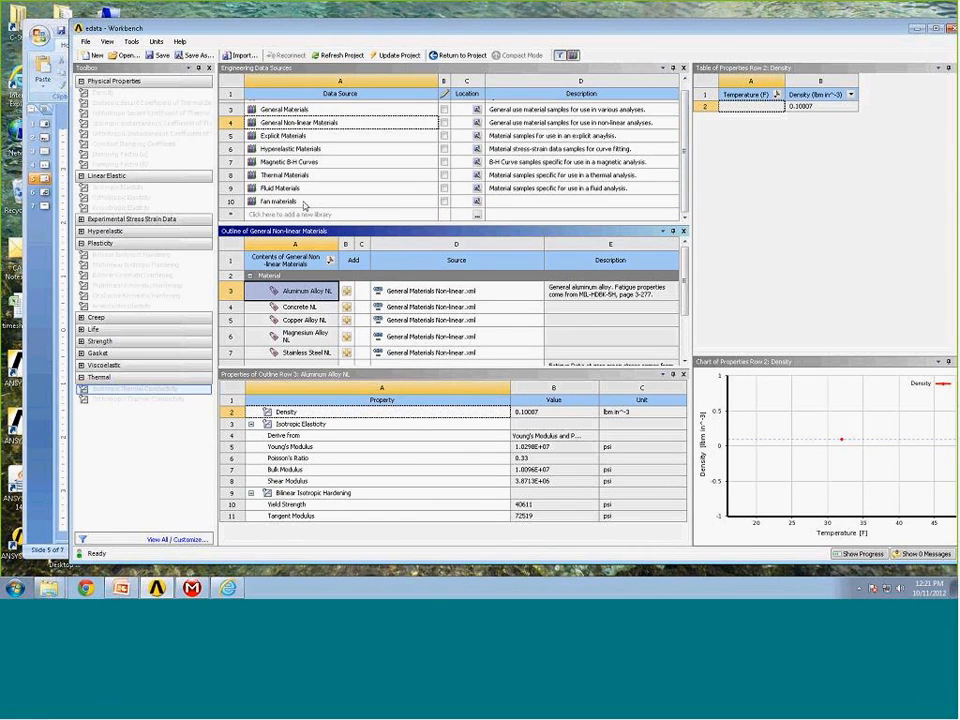
click(285, 201)
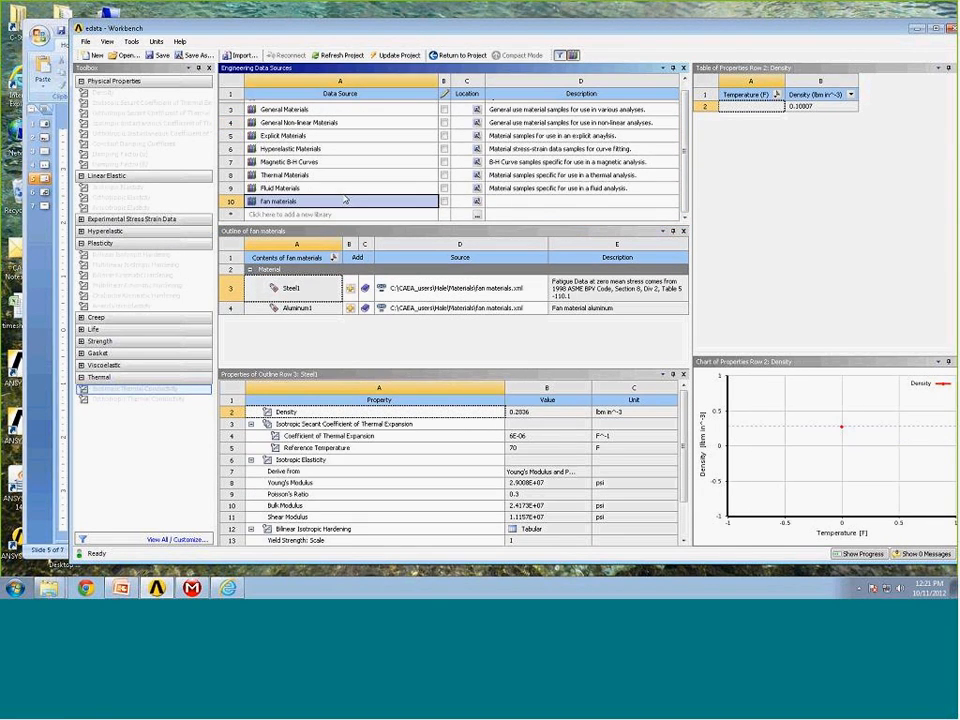
Remove the fan materials library from the engineering data sources list.
right_click(285, 202)
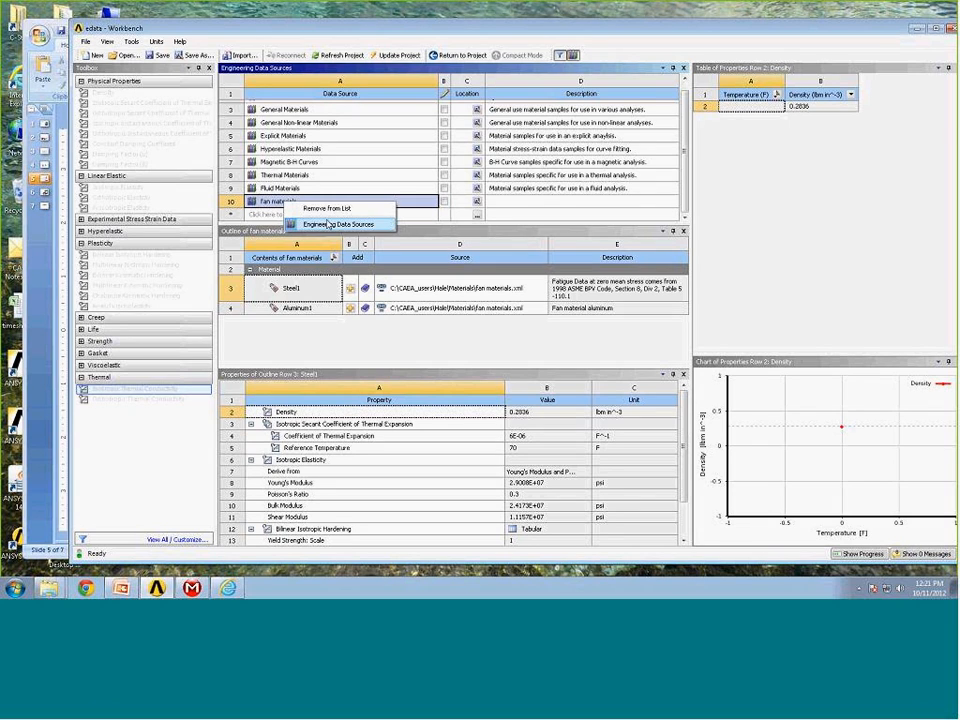
click(325, 210)
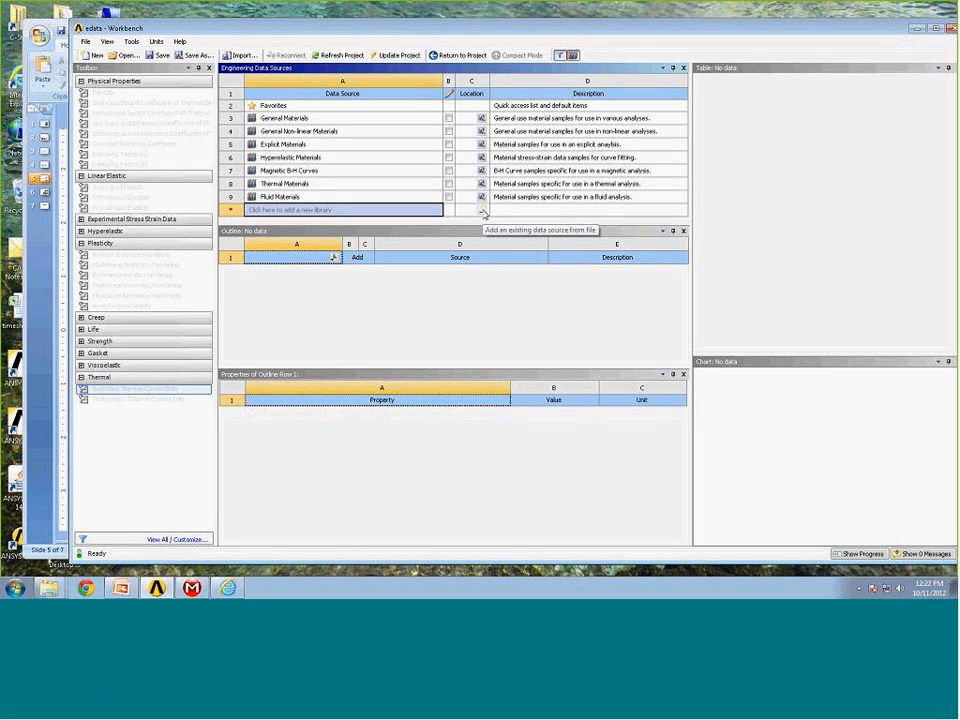
Add the fan materials.xml file from the Materials folder back as an engineering data source library.
click(483, 212)
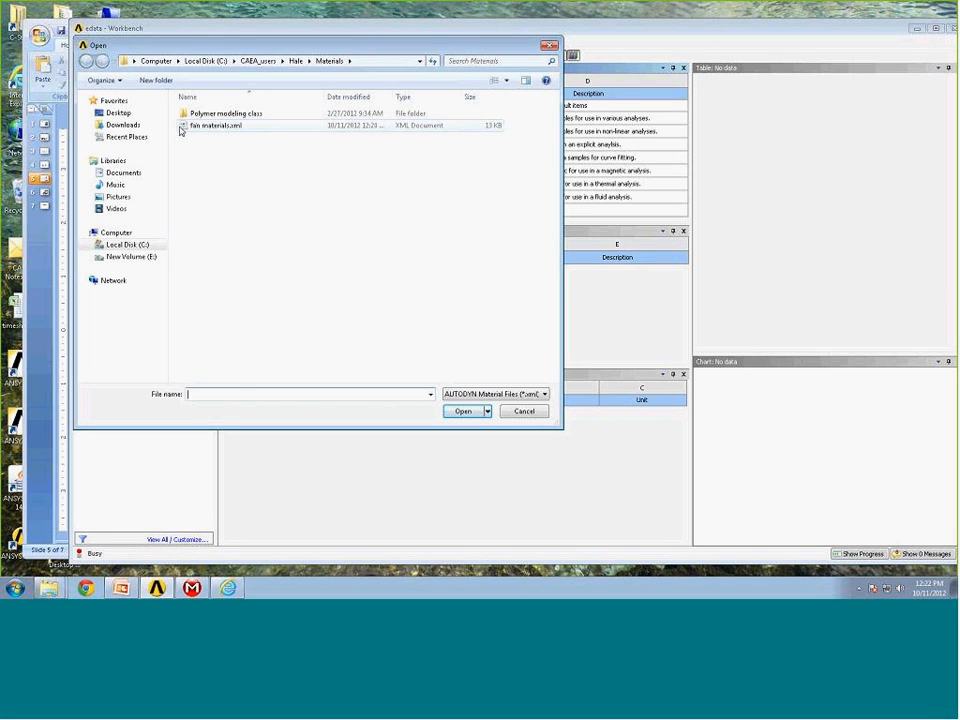
click(190, 128)
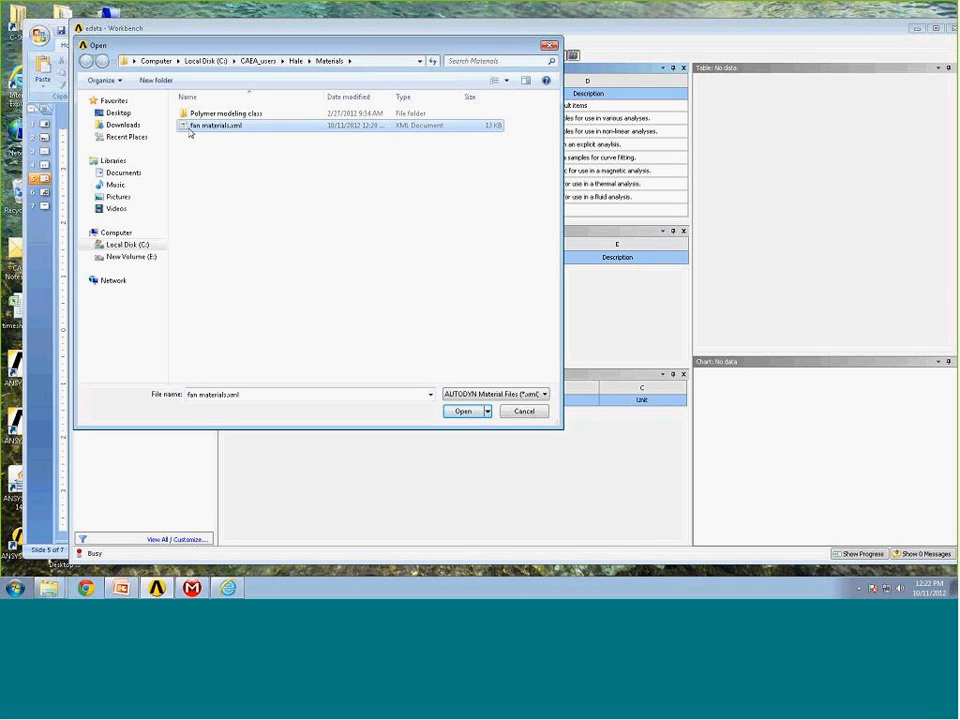
click(472, 411)
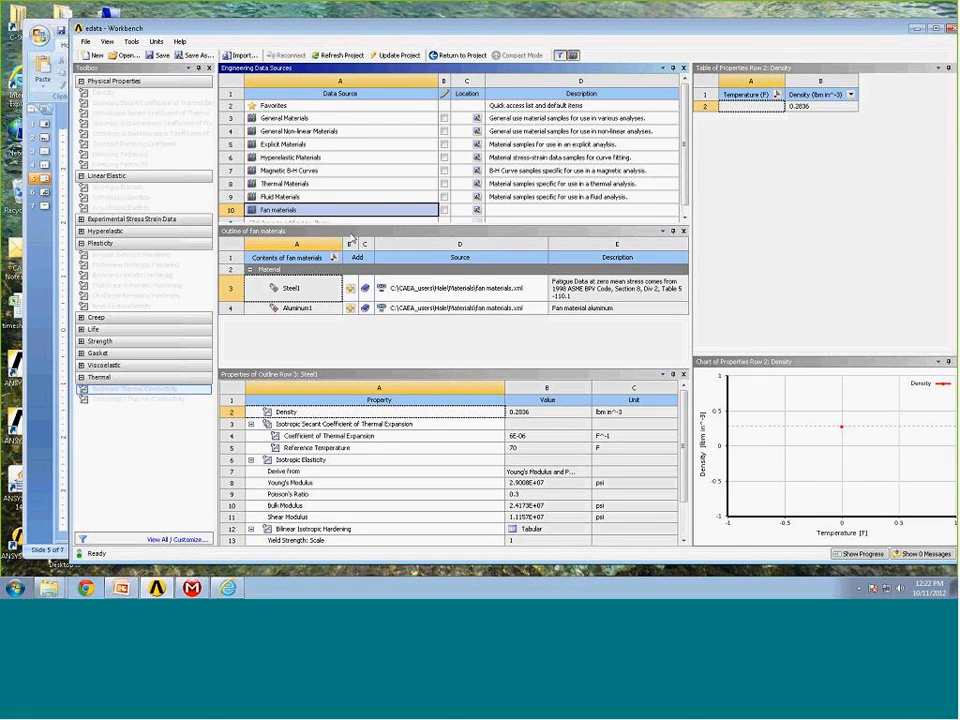
Enable editing of the fan materials library and add a new material named Steel2 to it.
drag(355, 226, 357, 237)
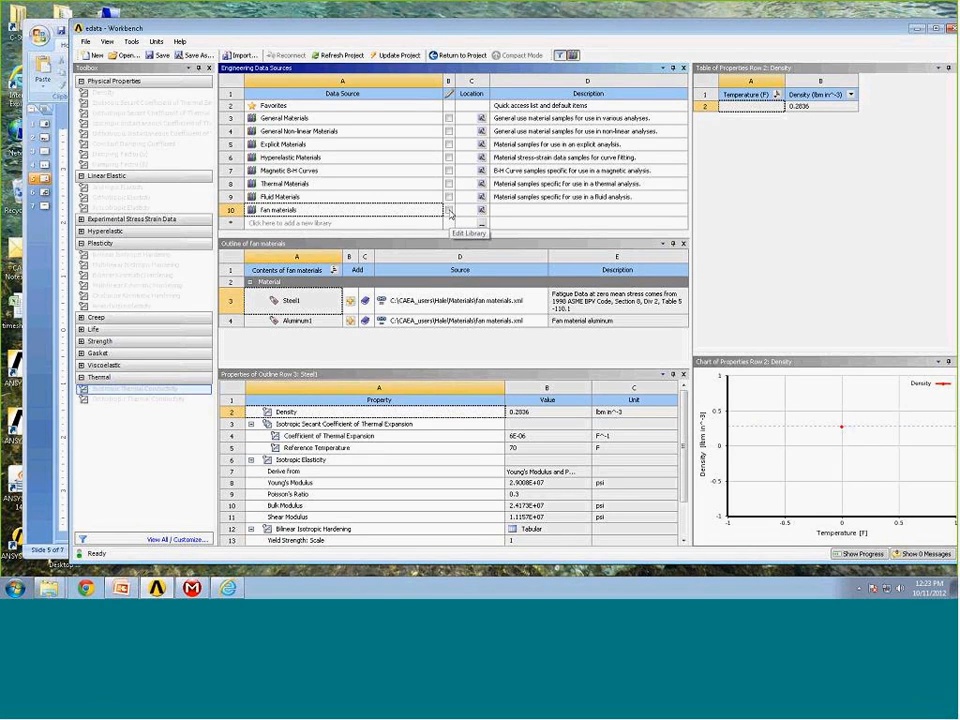
click(449, 211)
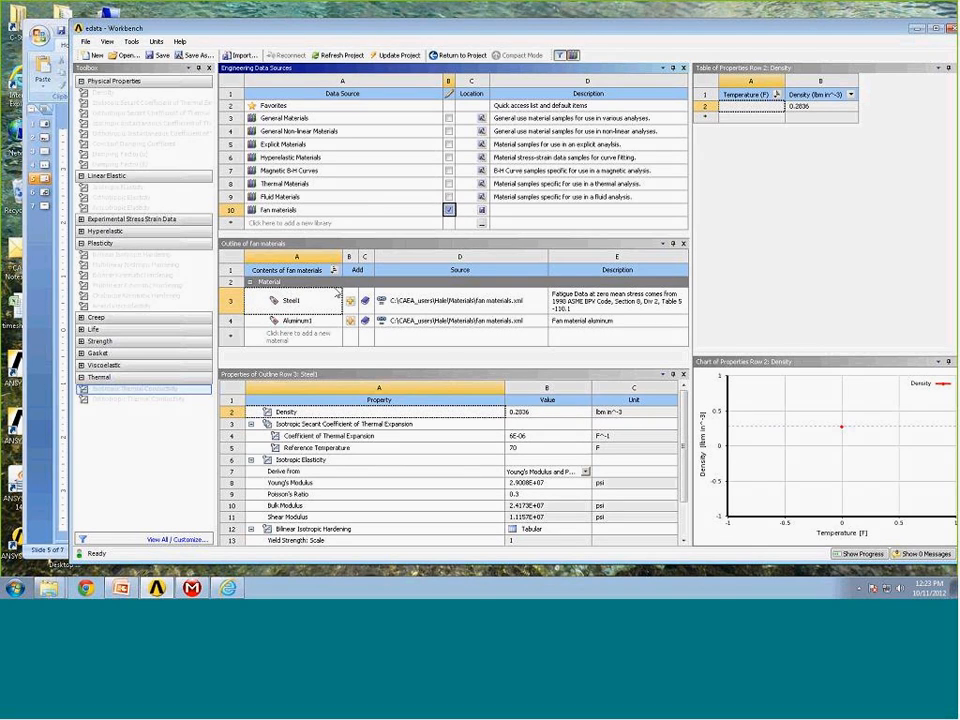
click(293, 341)
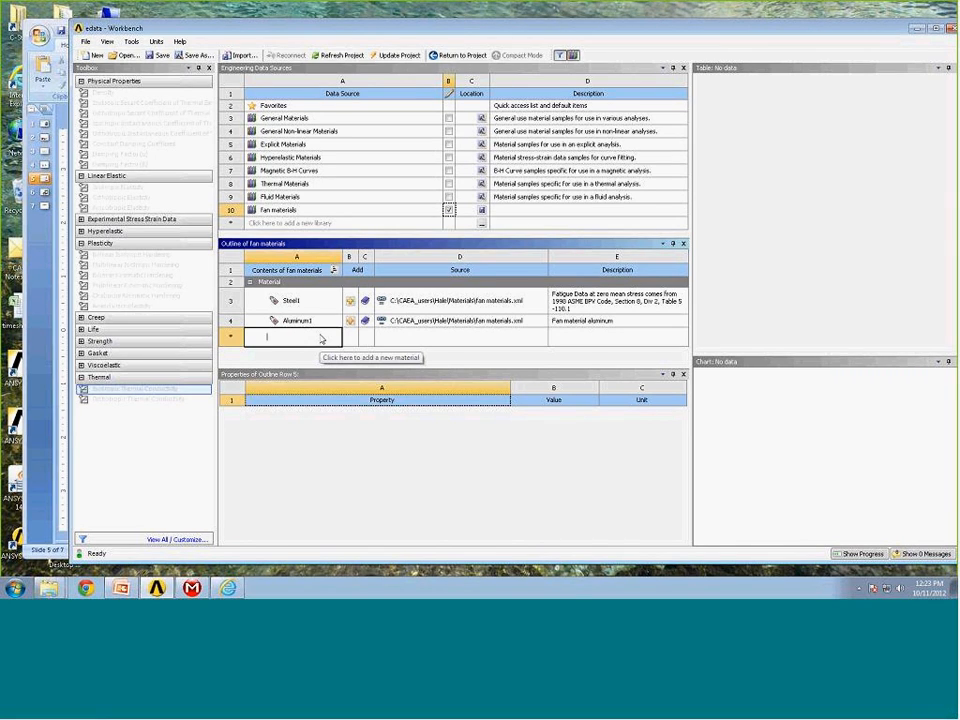
text(Steel2)
key(Return)
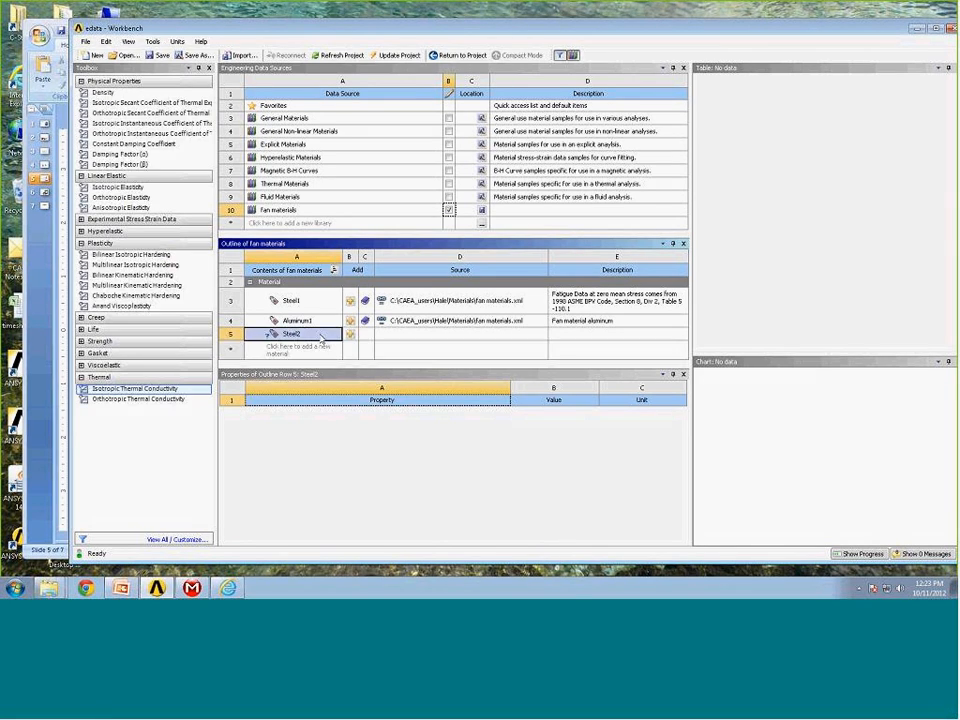
Include the Density and Isotropic Elasticity properties in the Steel2 material.
right_click(118, 96)
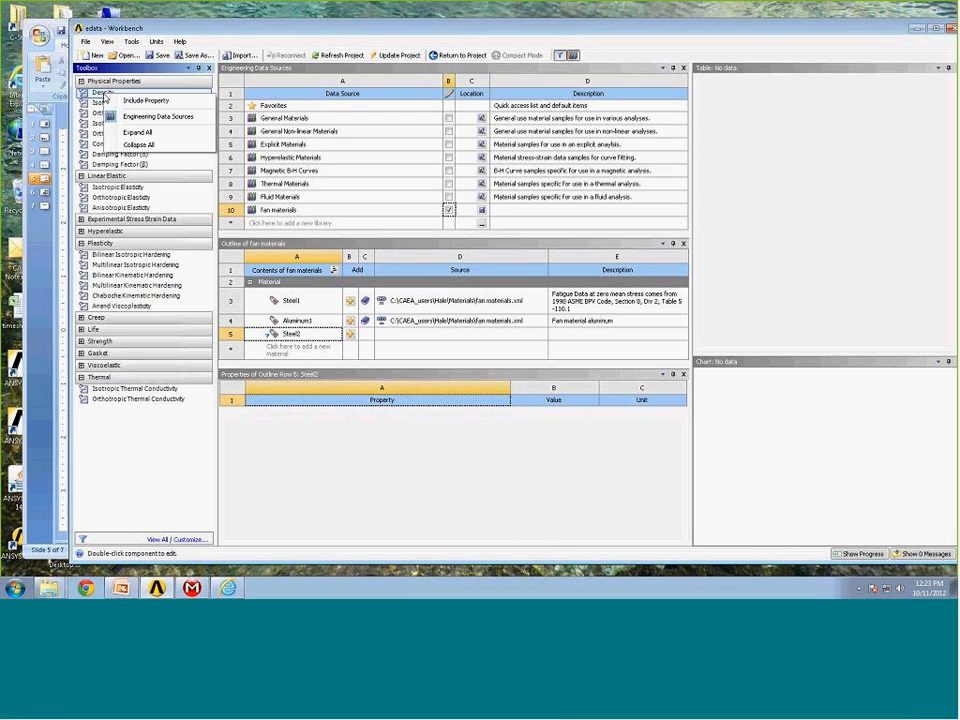
click(141, 101)
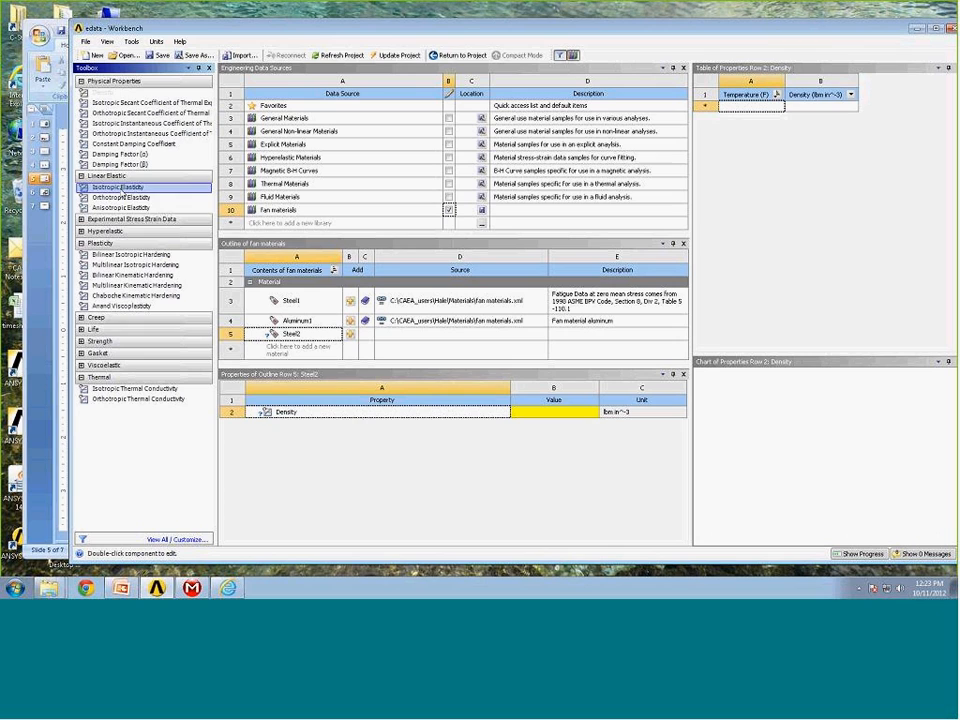
right_click(121, 193)
click(138, 196)
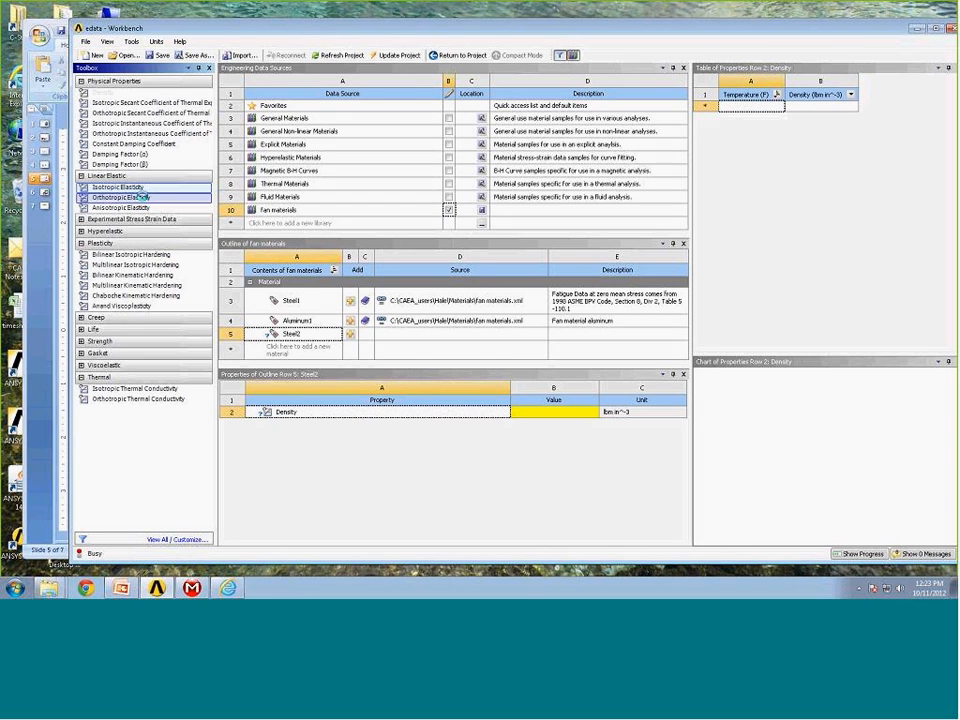
Set Steel2's density to 0.3 lbm in^-3, Young's modulus to 30e6 psi and Poisson's ratio to 0.28.
click(537, 412)
text(.3)
key(Return)
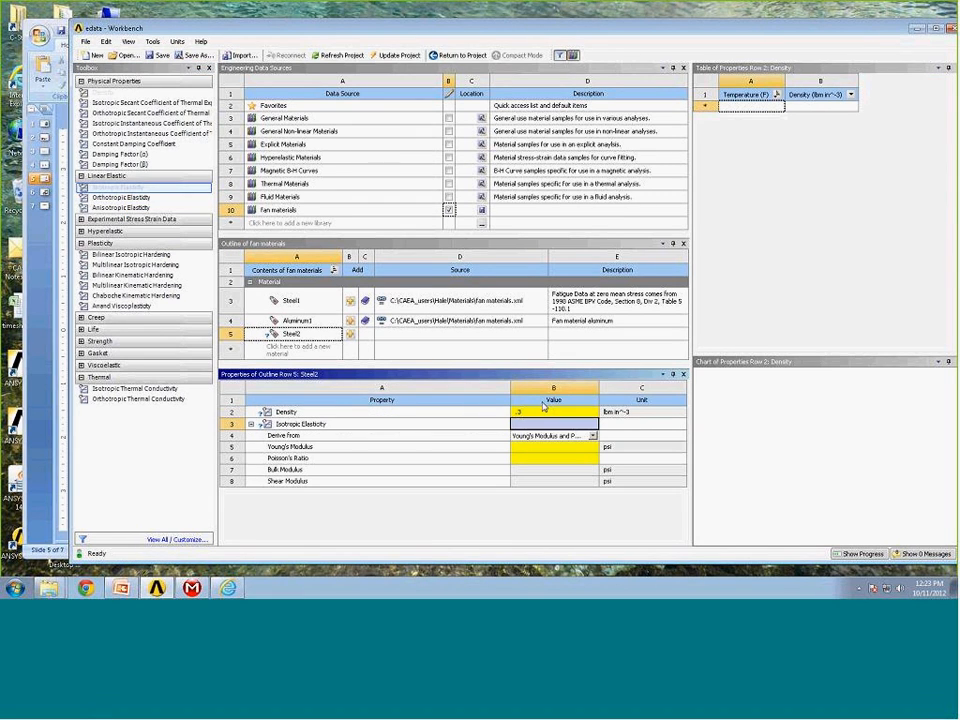
click(555, 448)
text(30)
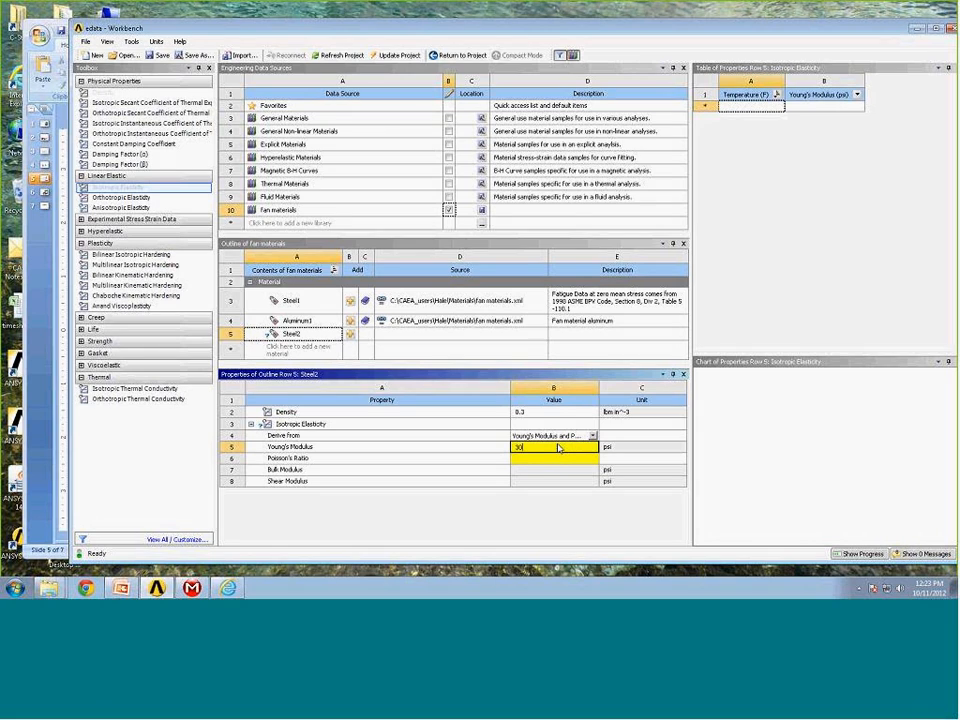
text(e6)
key(Return)
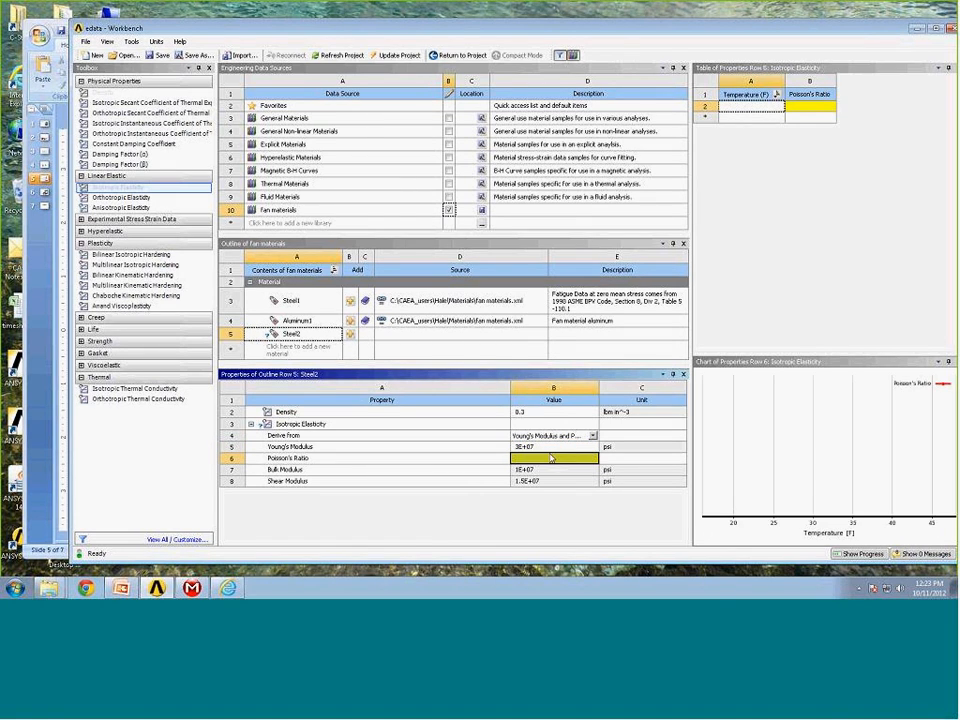
text(.28)
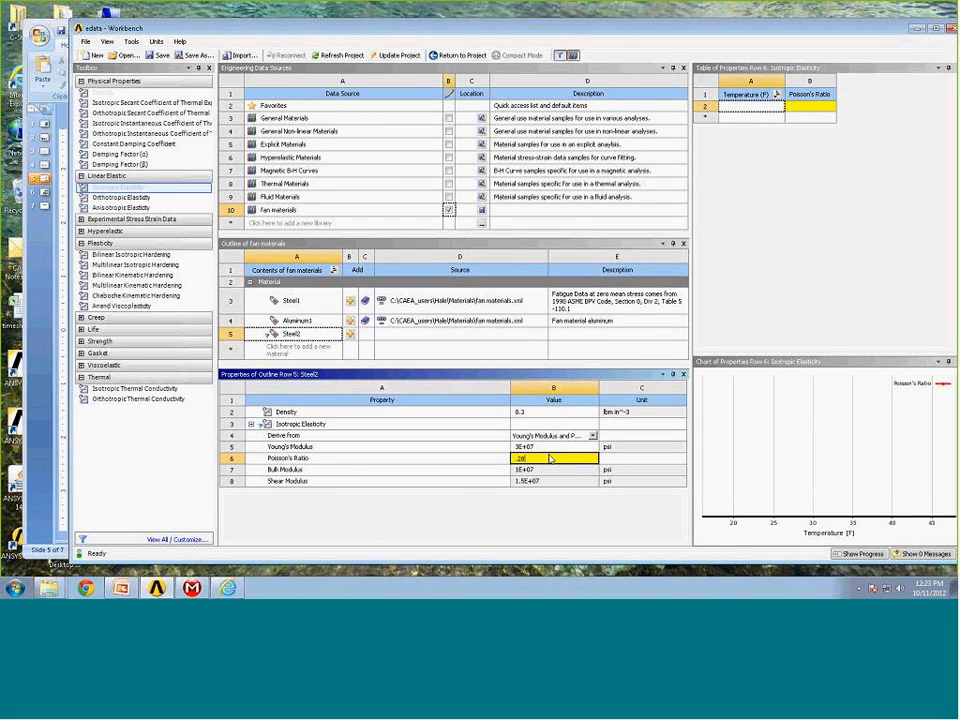
key(Return)
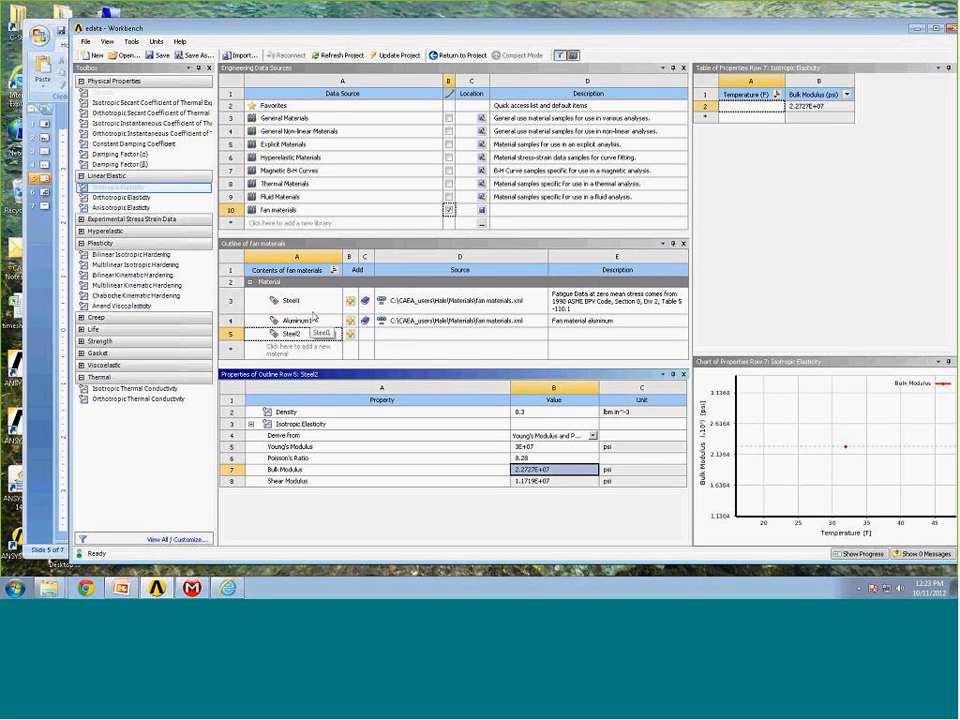
Copy the Titanium Alloy material from General Materials into the fan materials library.
click(260, 119)
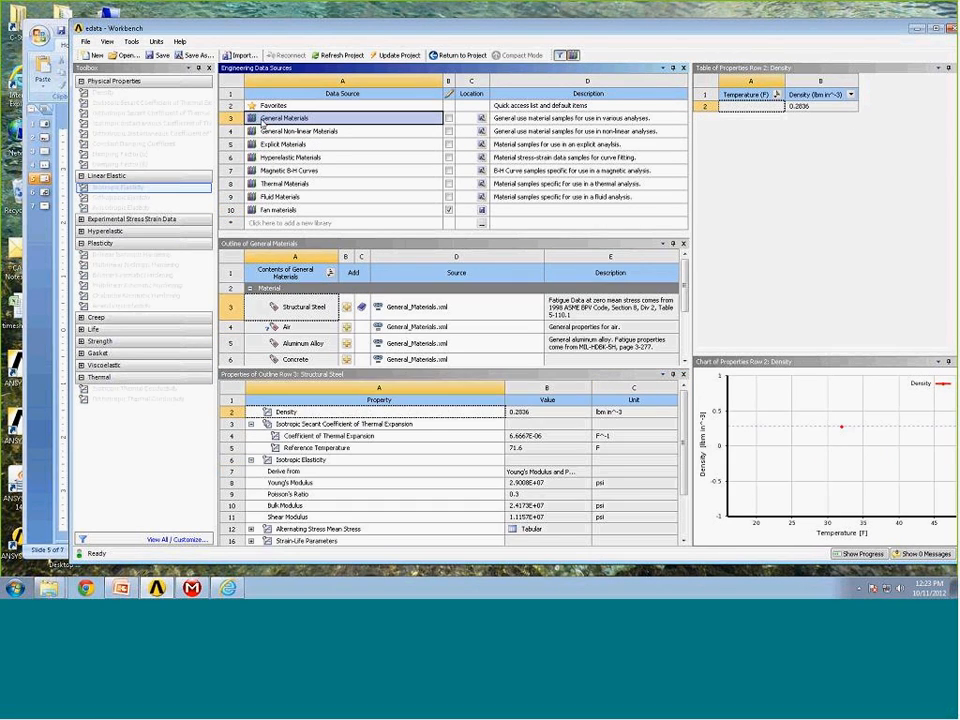
drag(680, 310, 685, 356)
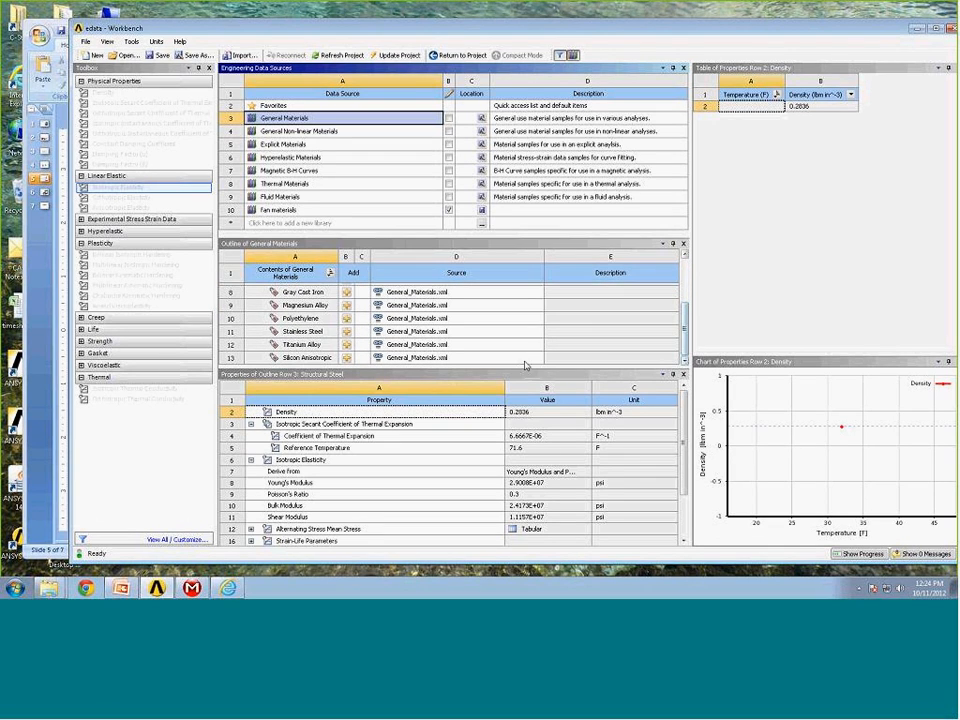
click(291, 345)
drag(292, 351, 294, 220)
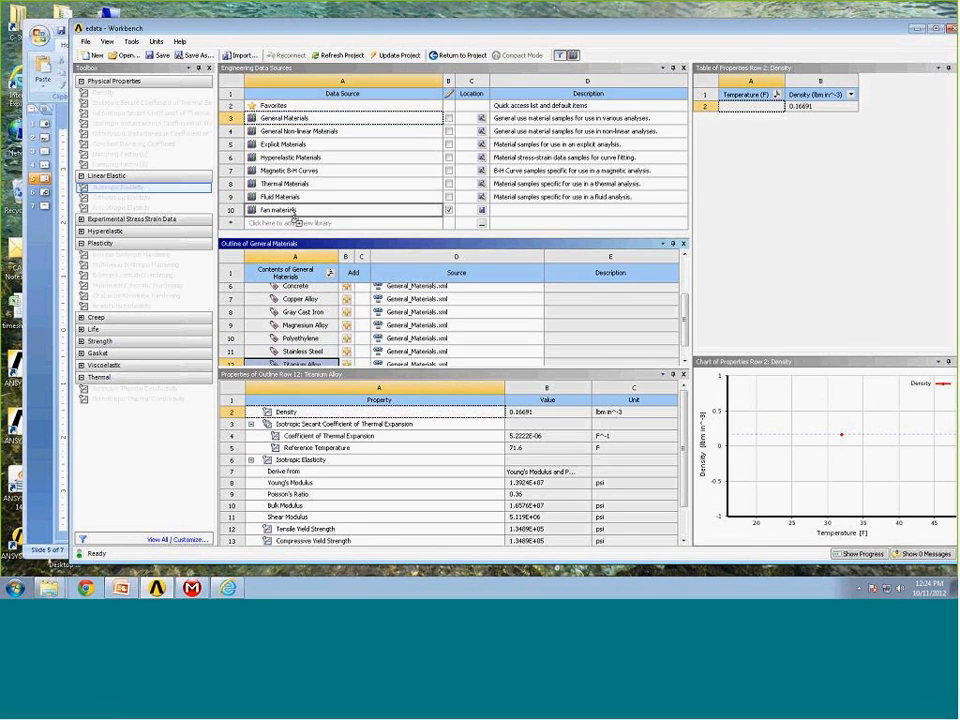
drag(294, 221, 291, 211)
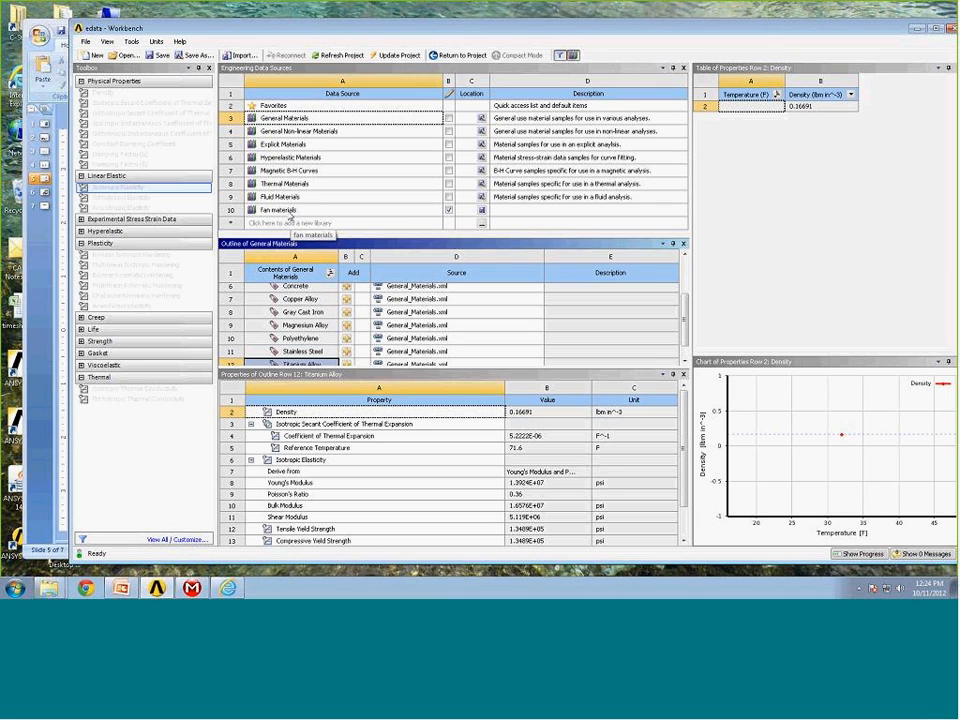
click(290, 212)
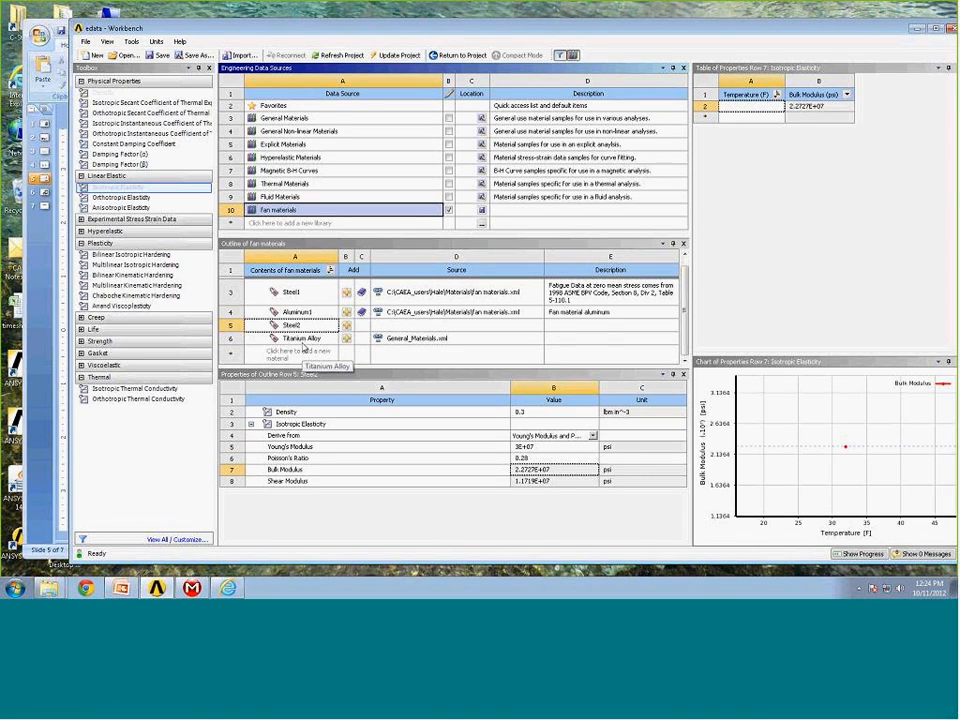
Save the fan materials library to its xml file.
click(450, 211)
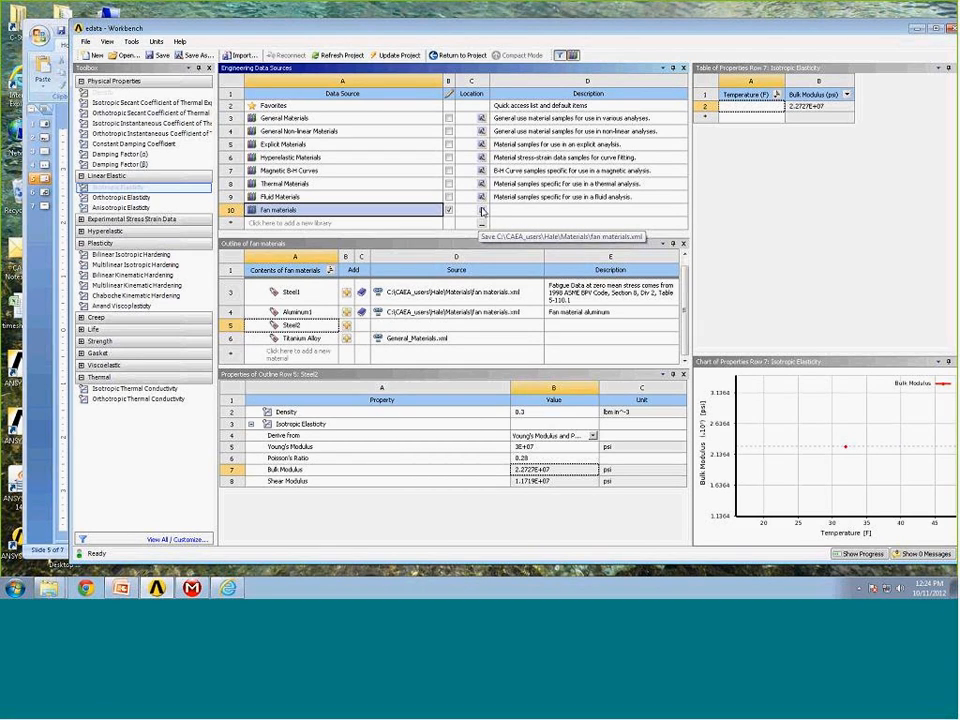
click(483, 213)
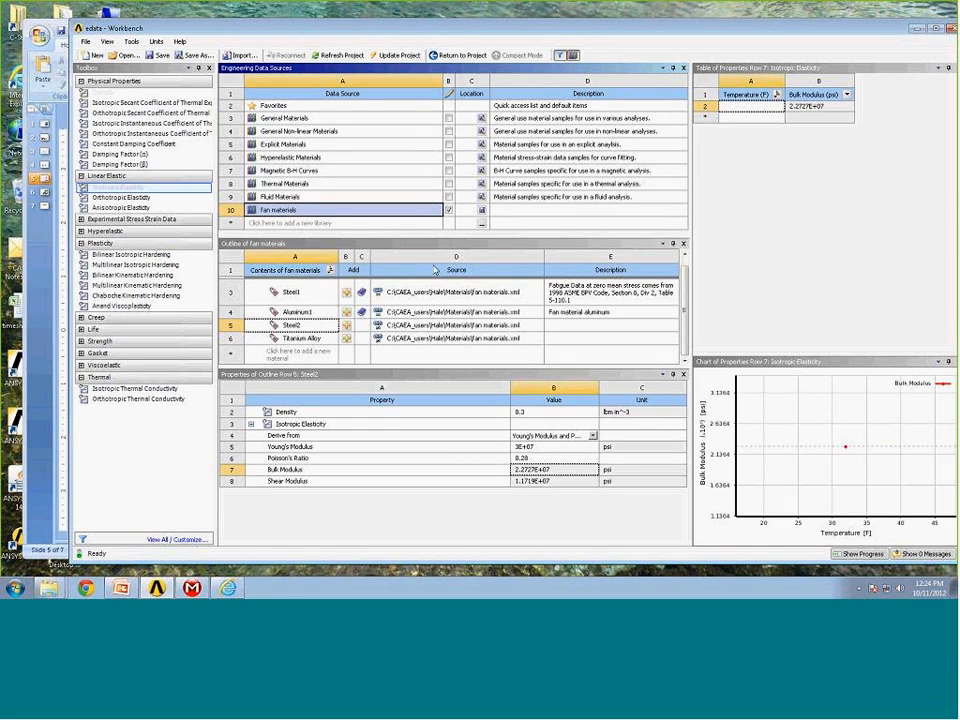
Refresh the Steel2 and Titanium Alloy materials from their linked fan materials source.
right_click(404, 330)
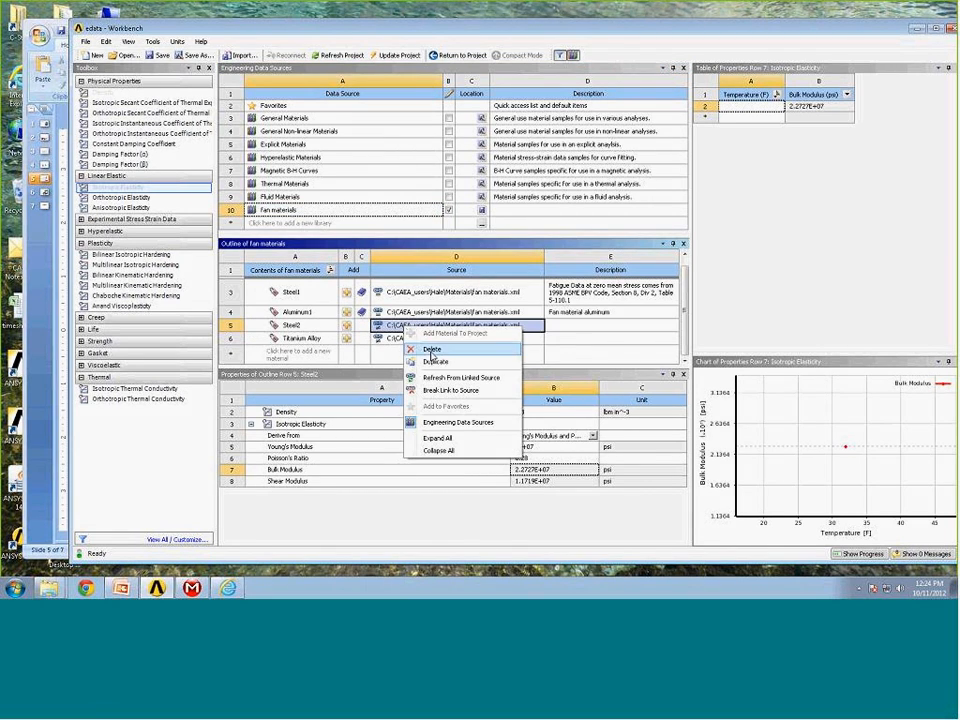
click(461, 377)
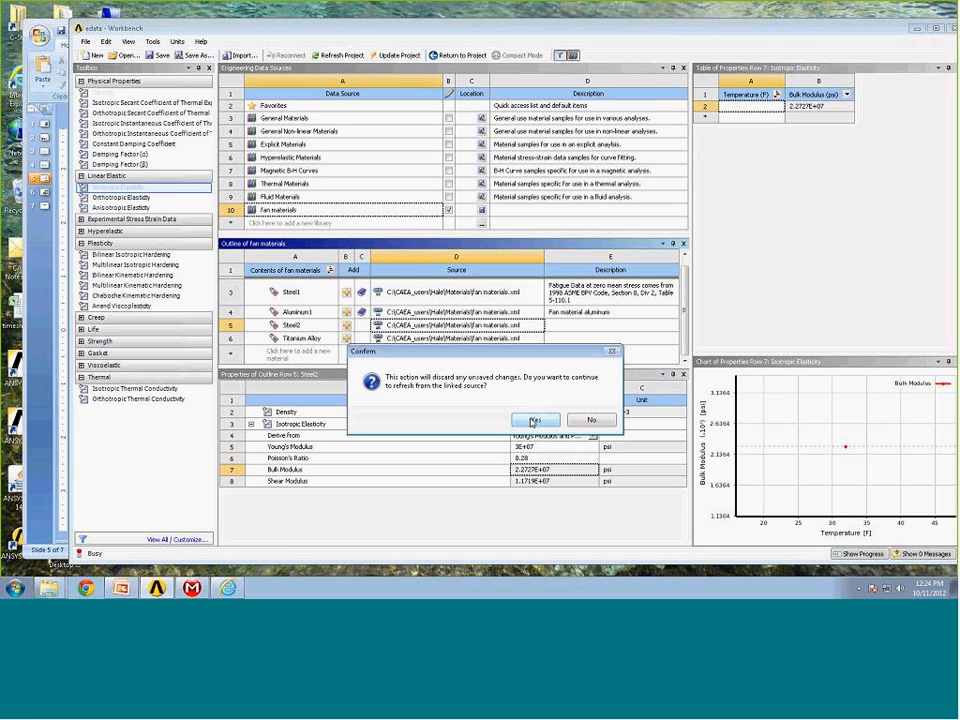
click(534, 420)
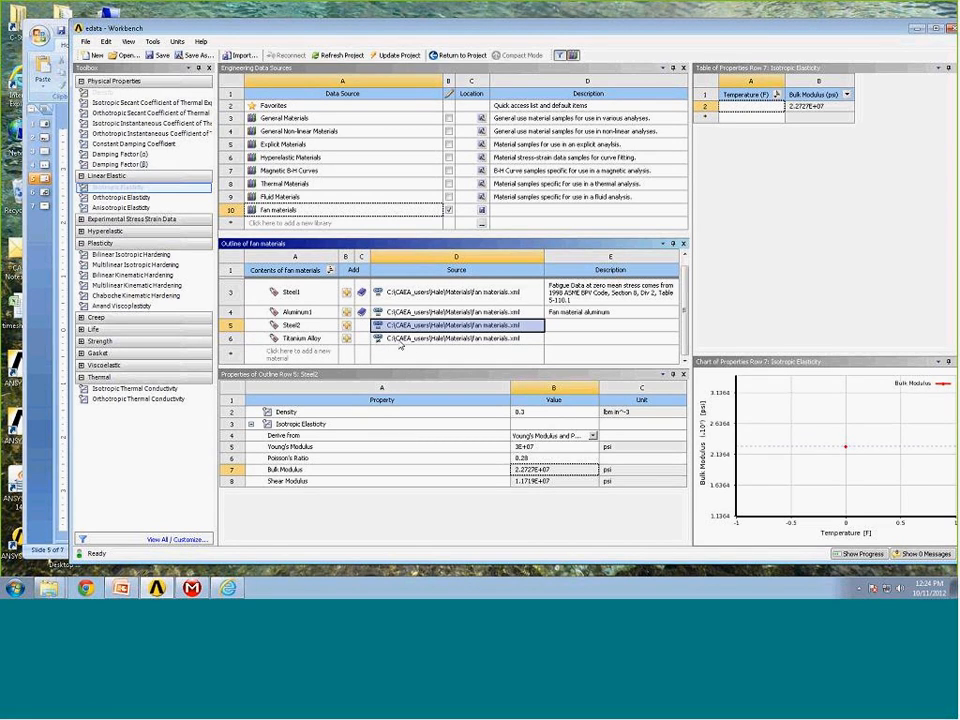
click(397, 341)
right_click(397, 341)
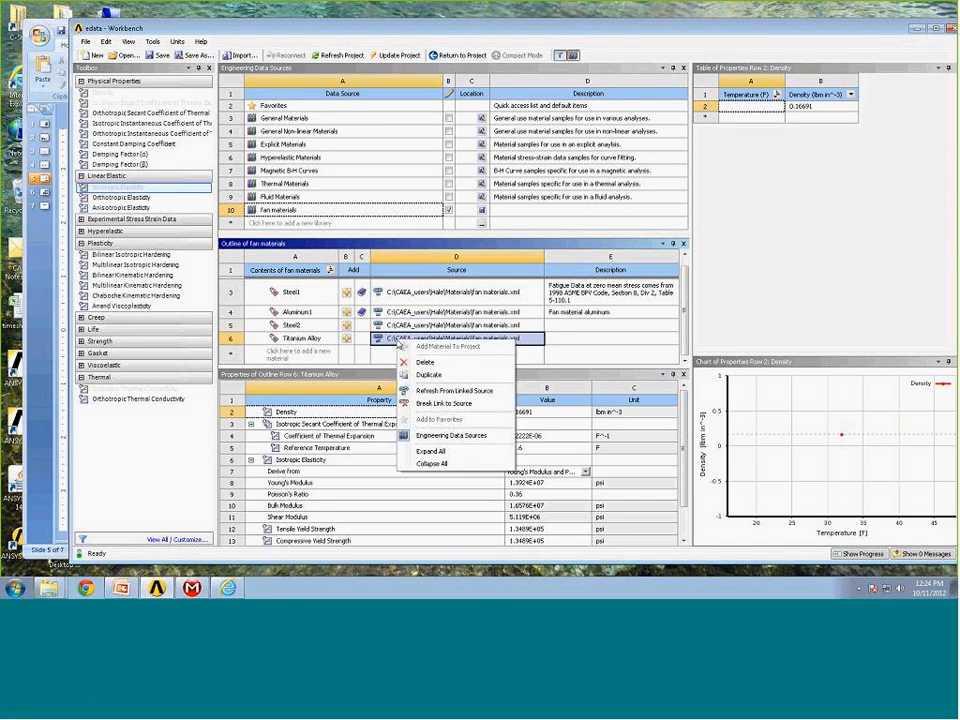
click(435, 392)
click(526, 333)
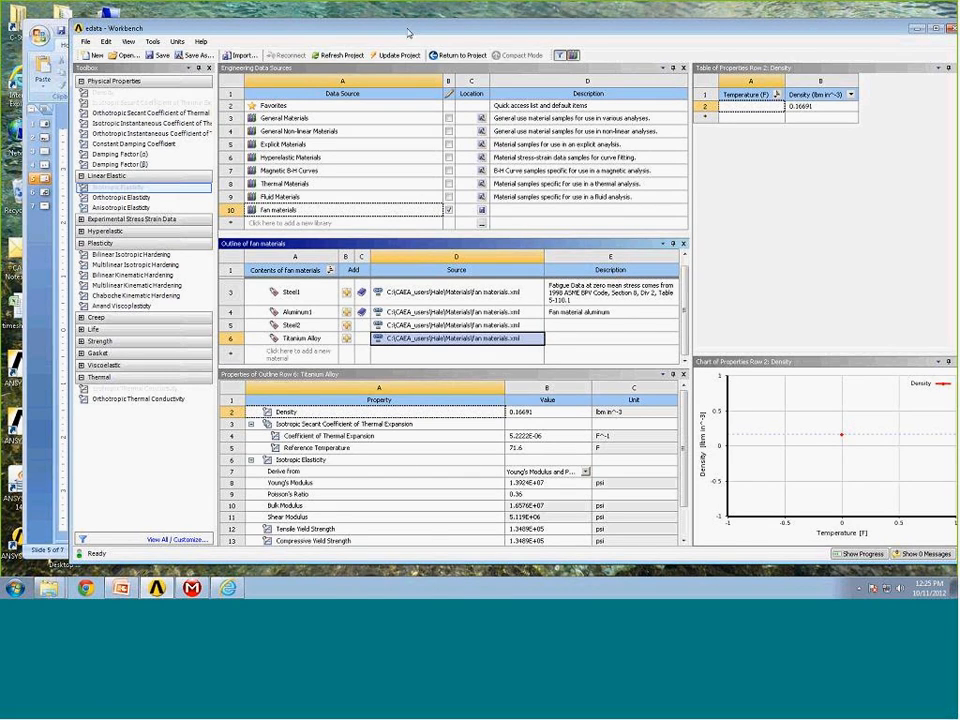
Stop editing the fan materials library, saving its modifications, and select Steel2.
drag(392, 33, 378, 32)
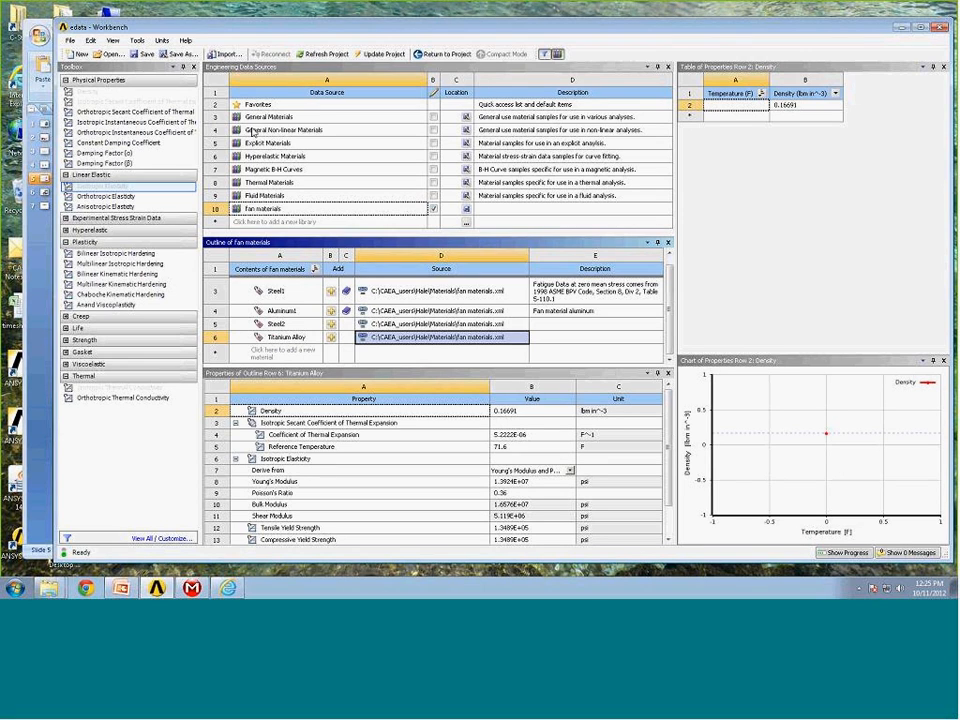
click(275, 324)
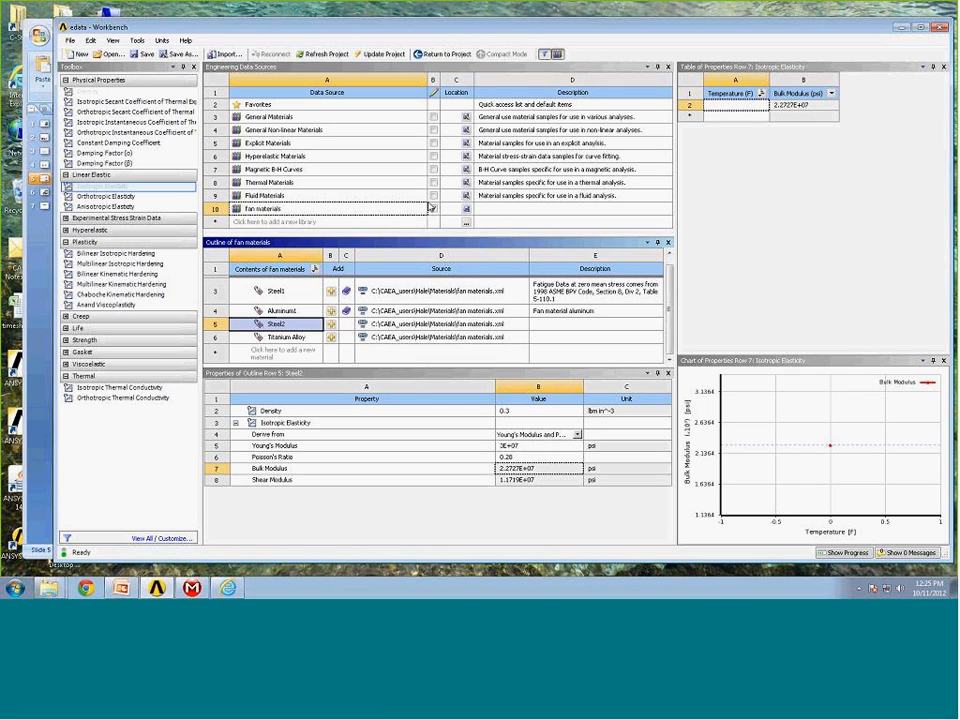
click(434, 209)
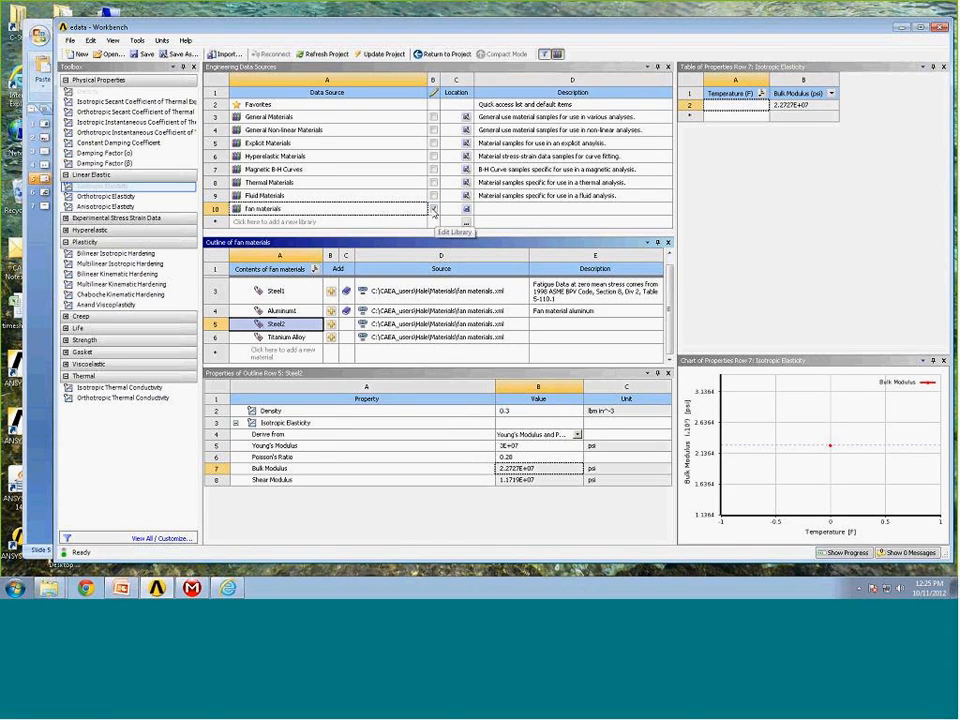
click(434, 209)
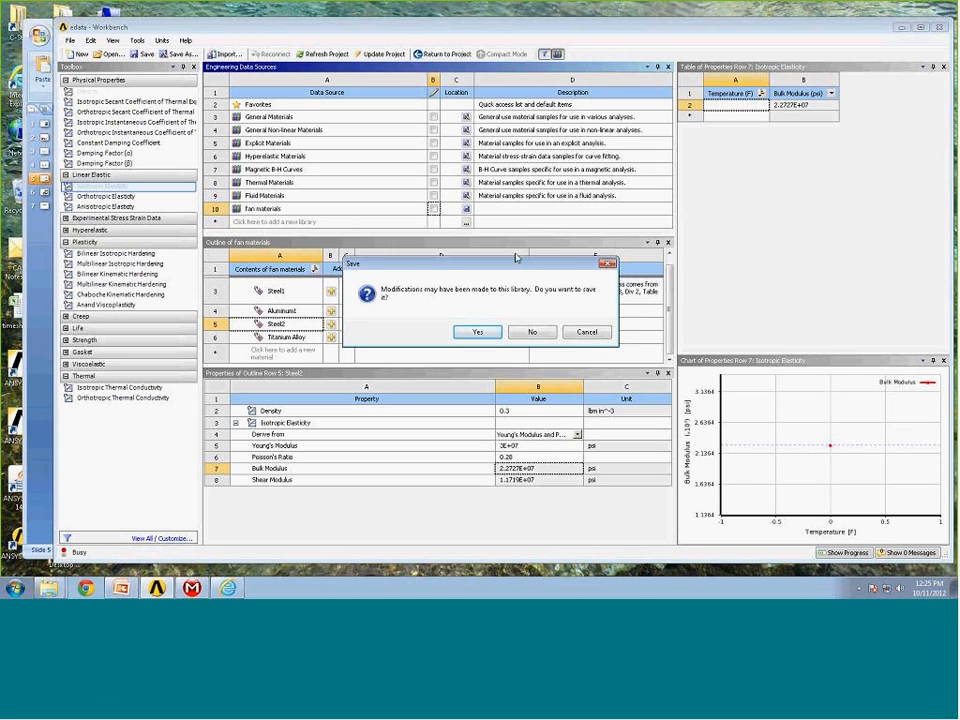
click(480, 333)
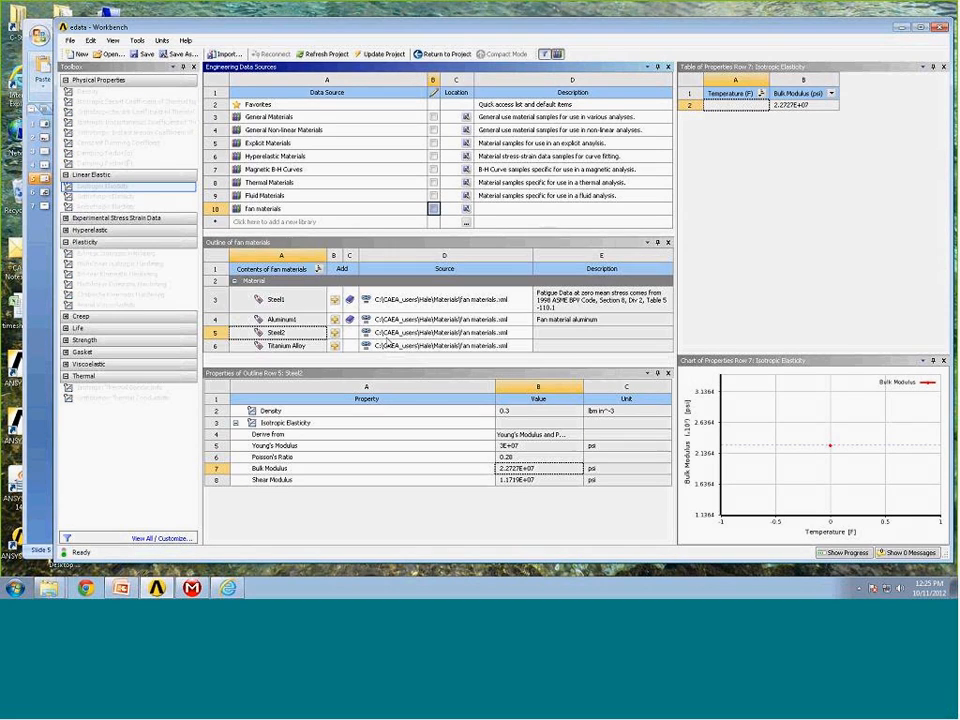
click(285, 340)
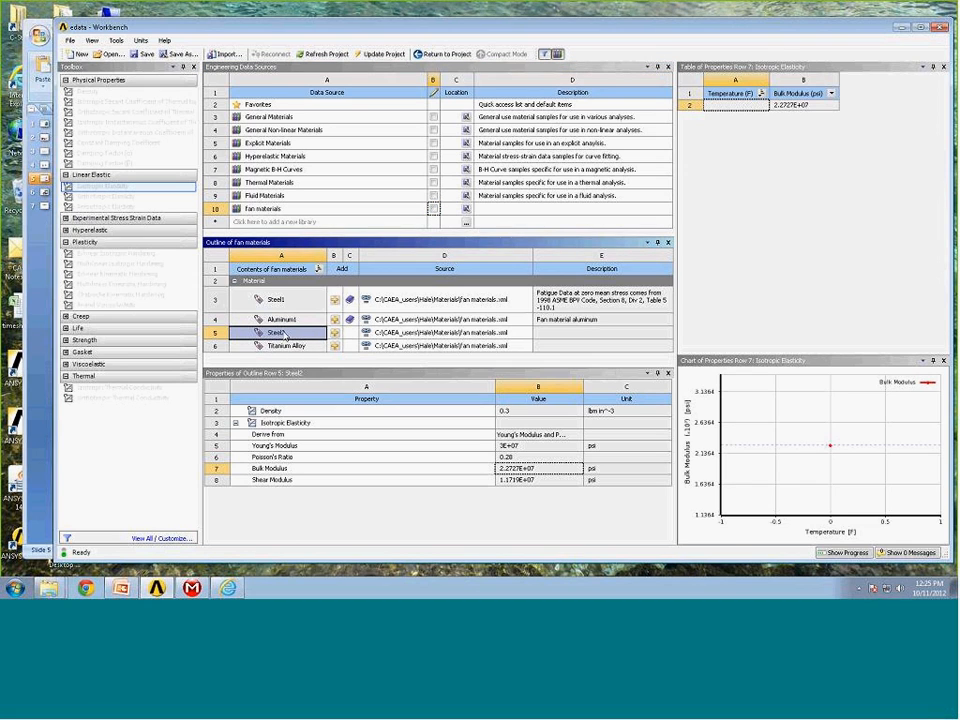
Open the Favorites library to view its materials.
click(268, 104)
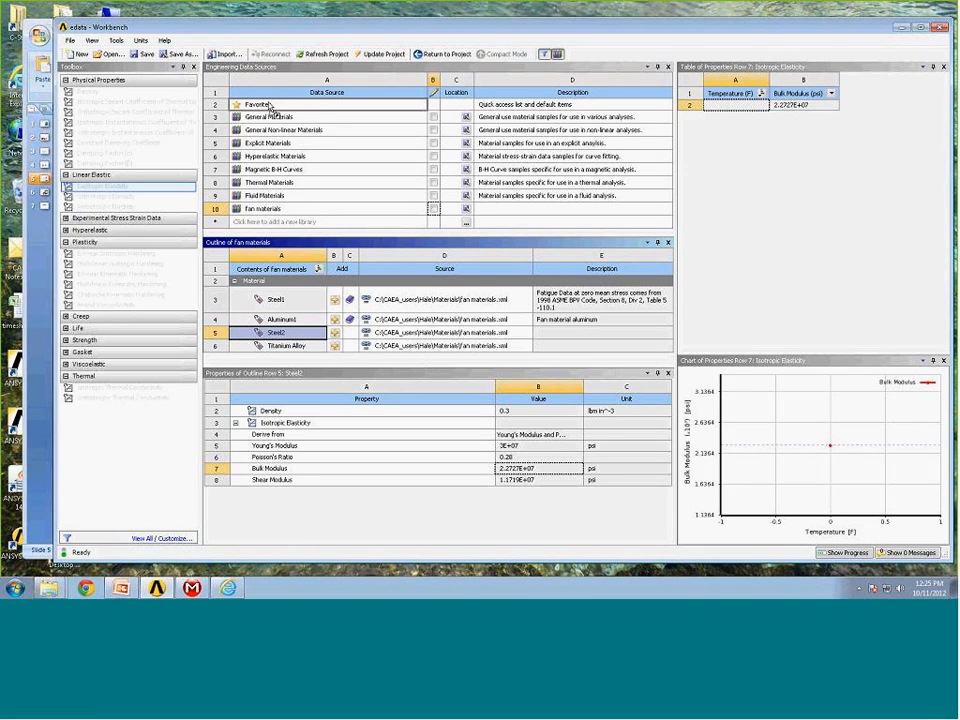
click(268, 105)
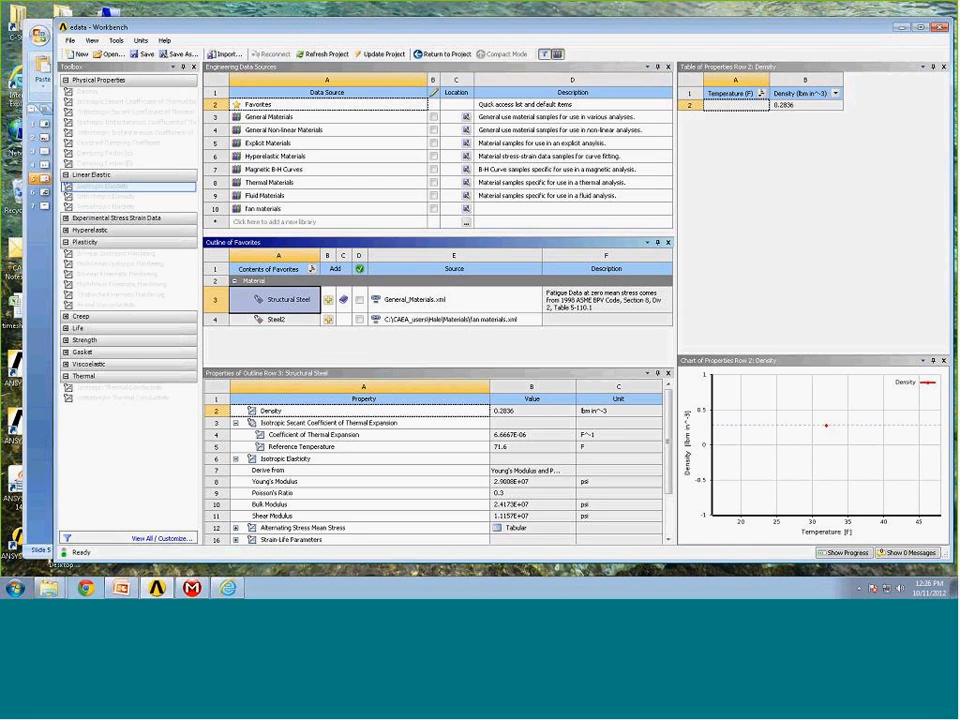
click(422, 250)
Switch to Mechanical and refresh the model's materials from Engineering Data.
mouse_move(190, 590)
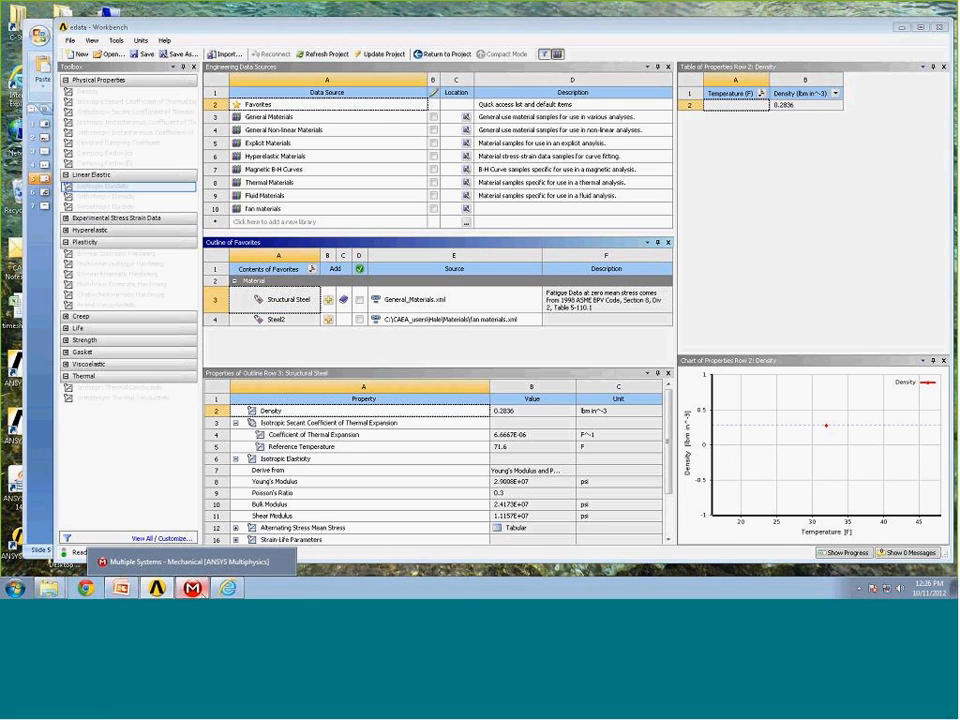
click(190, 561)
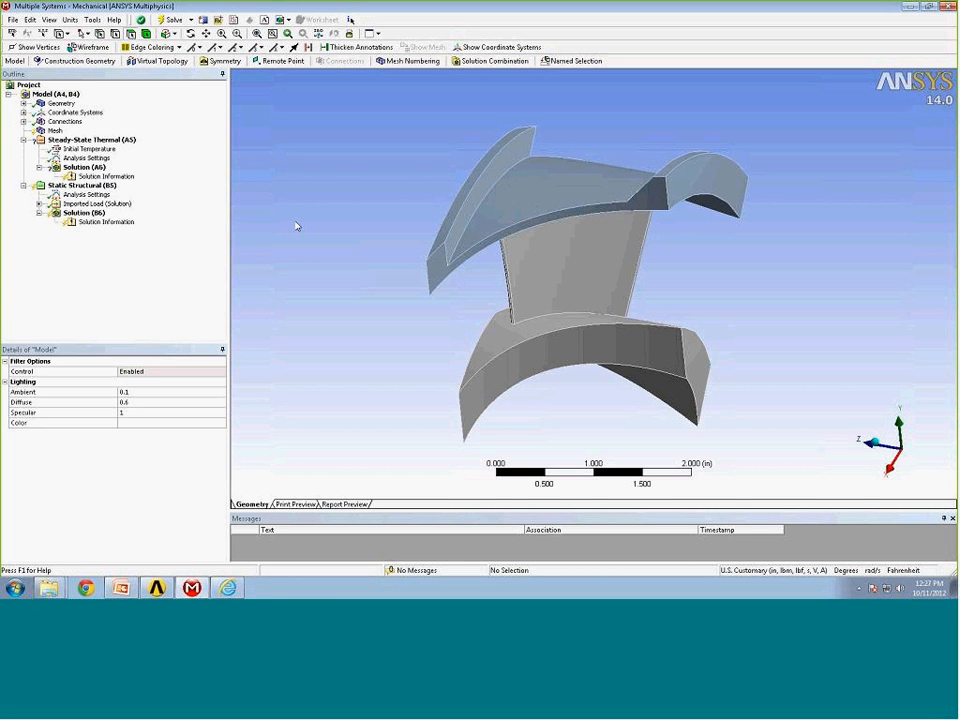
click(24, 104)
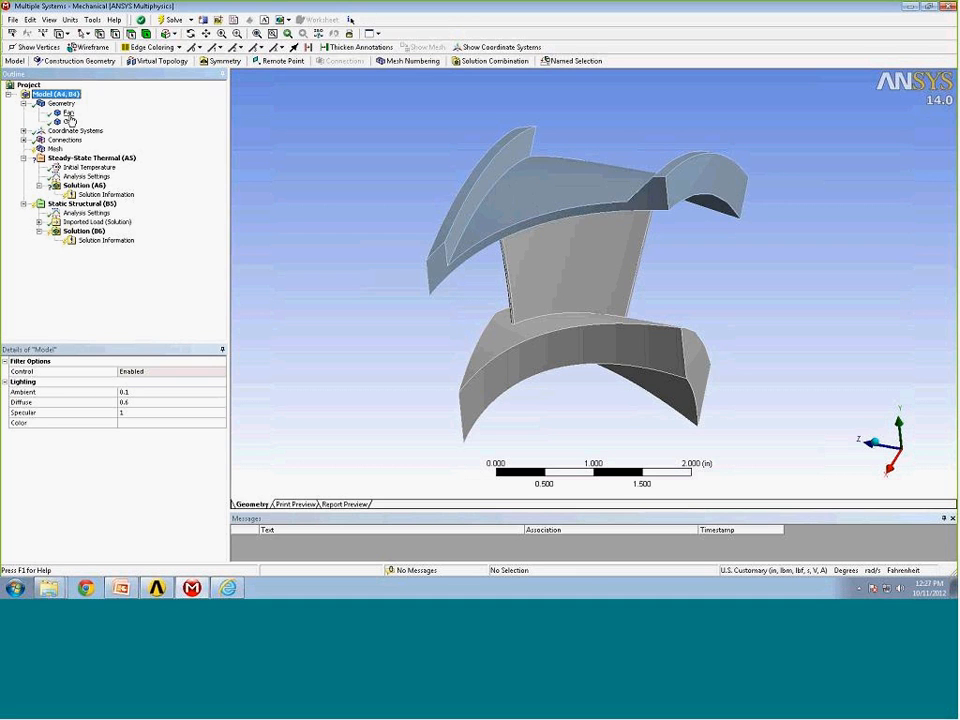
click(69, 114)
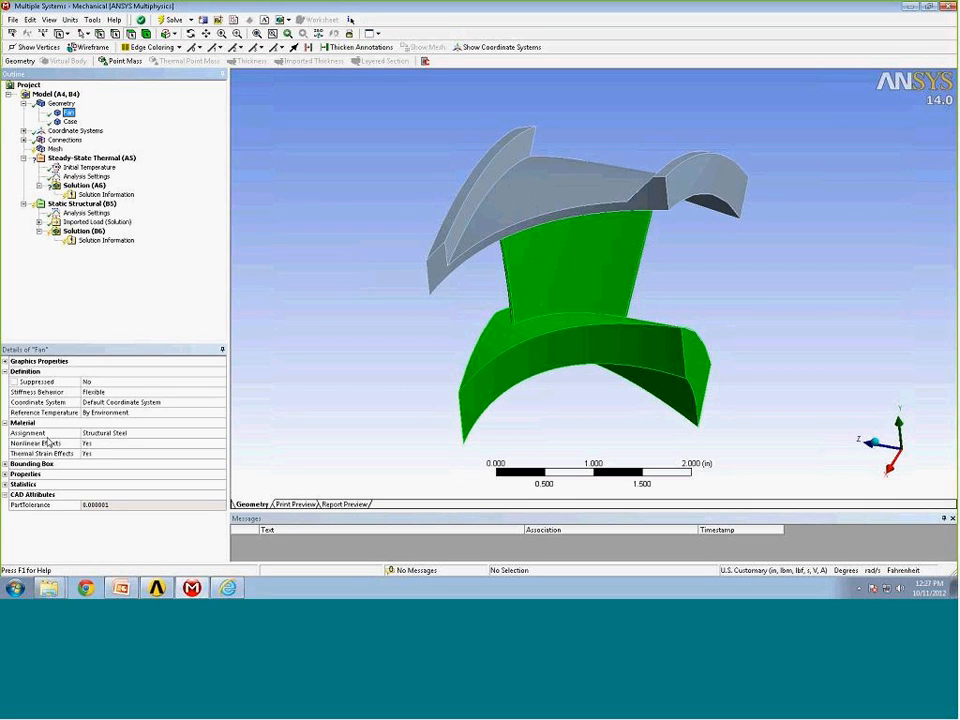
click(127, 436)
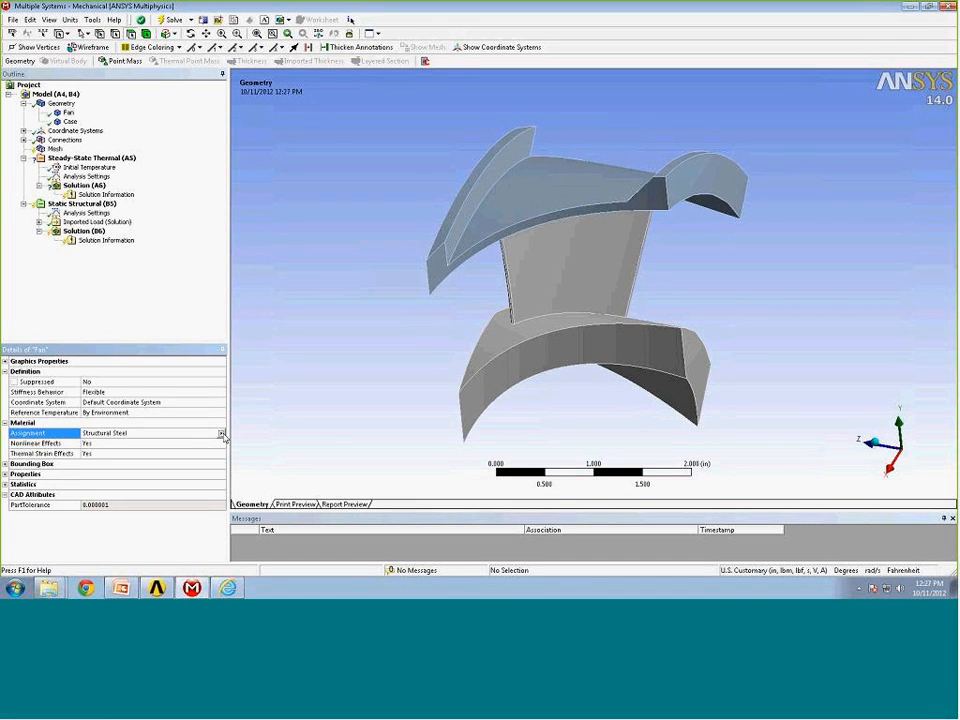
click(55, 93)
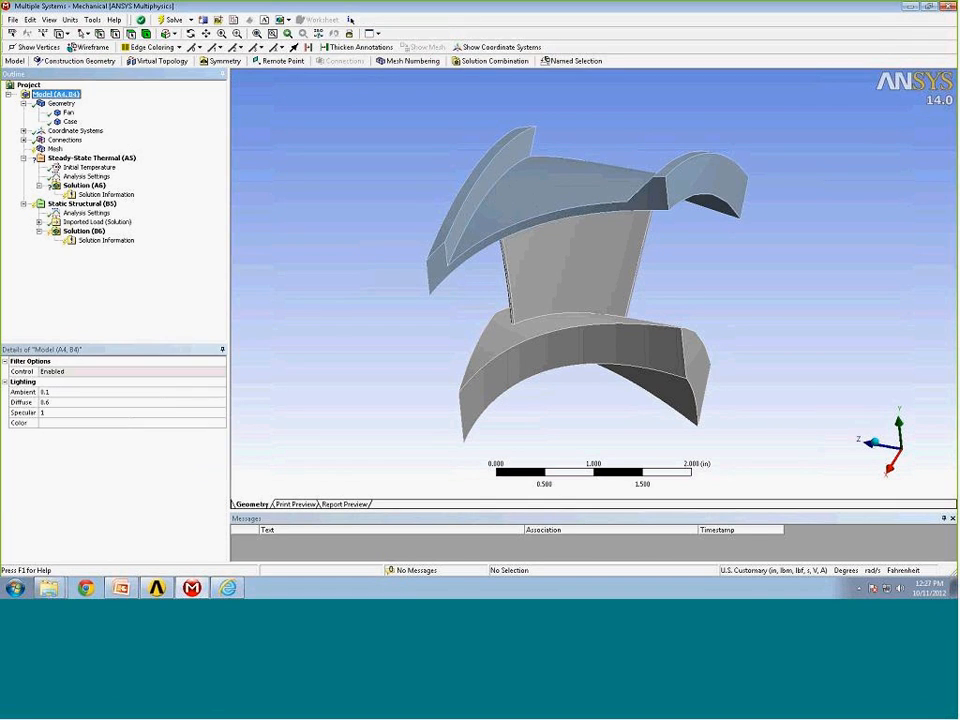
right_click(66, 97)
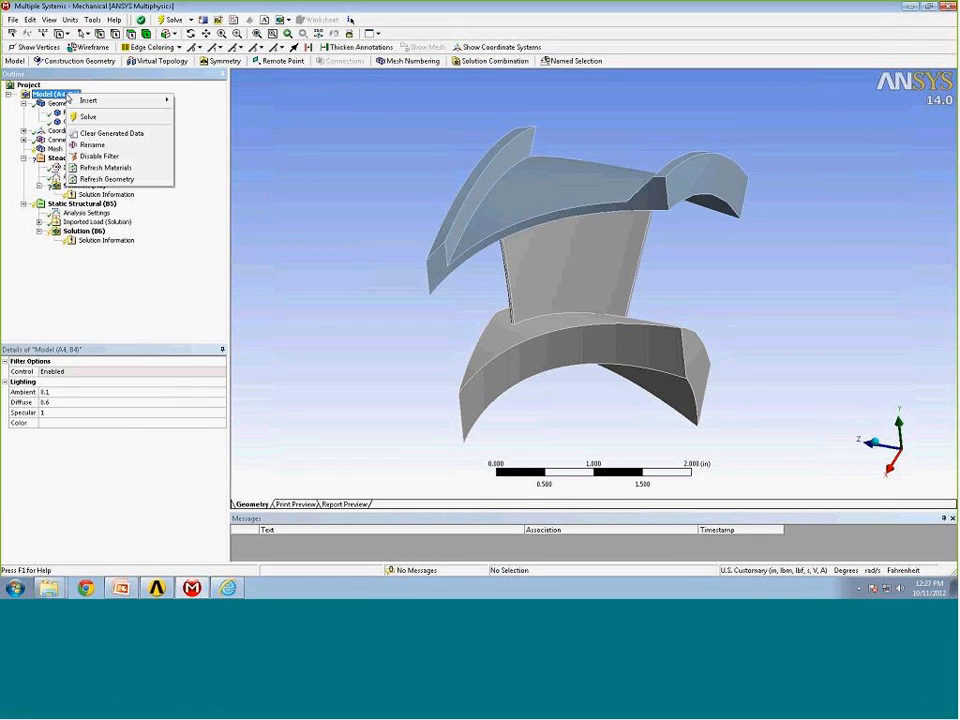
click(98, 168)
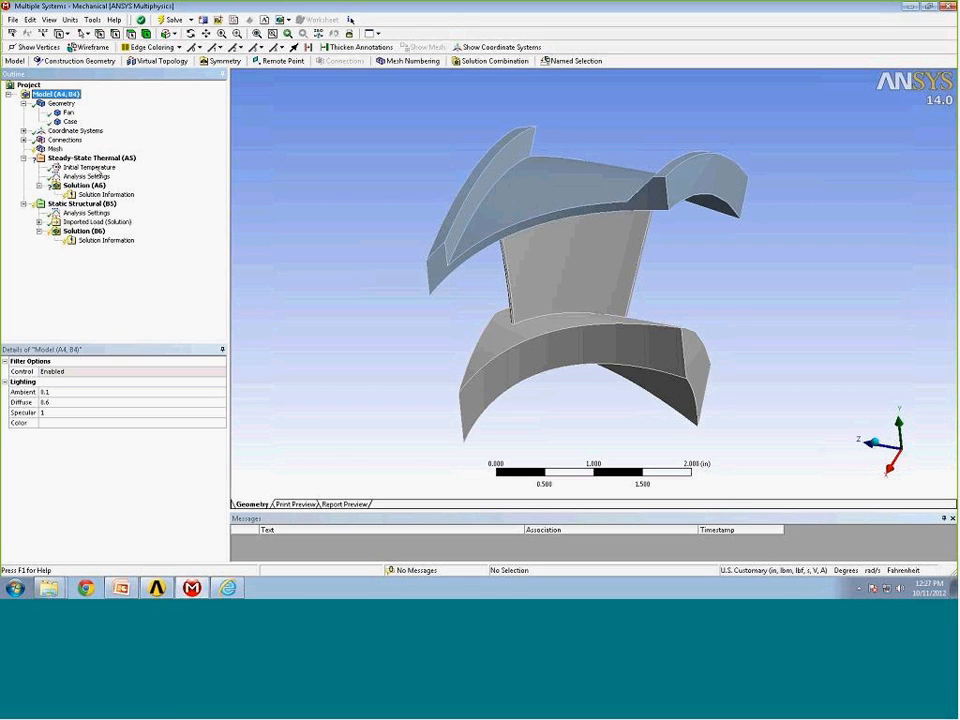
Assign Aluminum1 as the material of the Fan body.
click(68, 113)
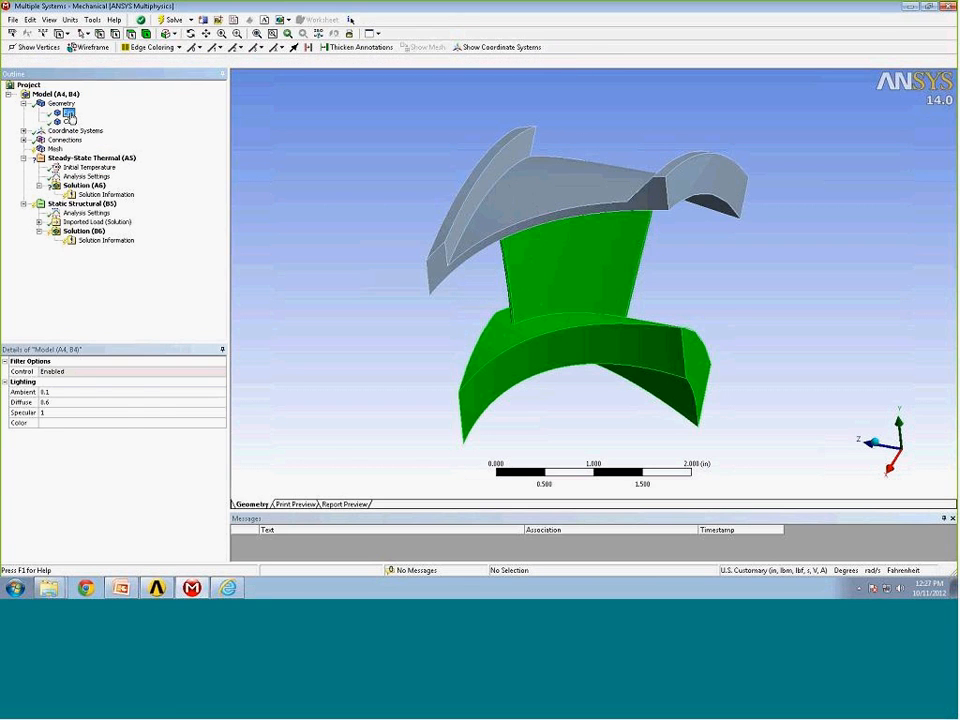
click(220, 436)
click(220, 436)
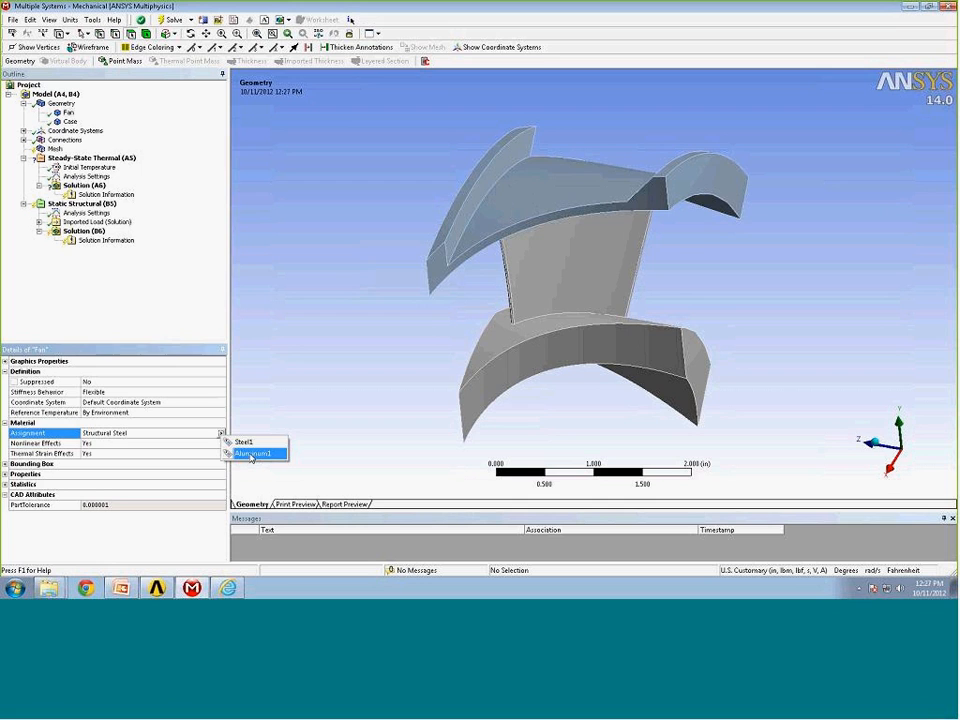
click(251, 455)
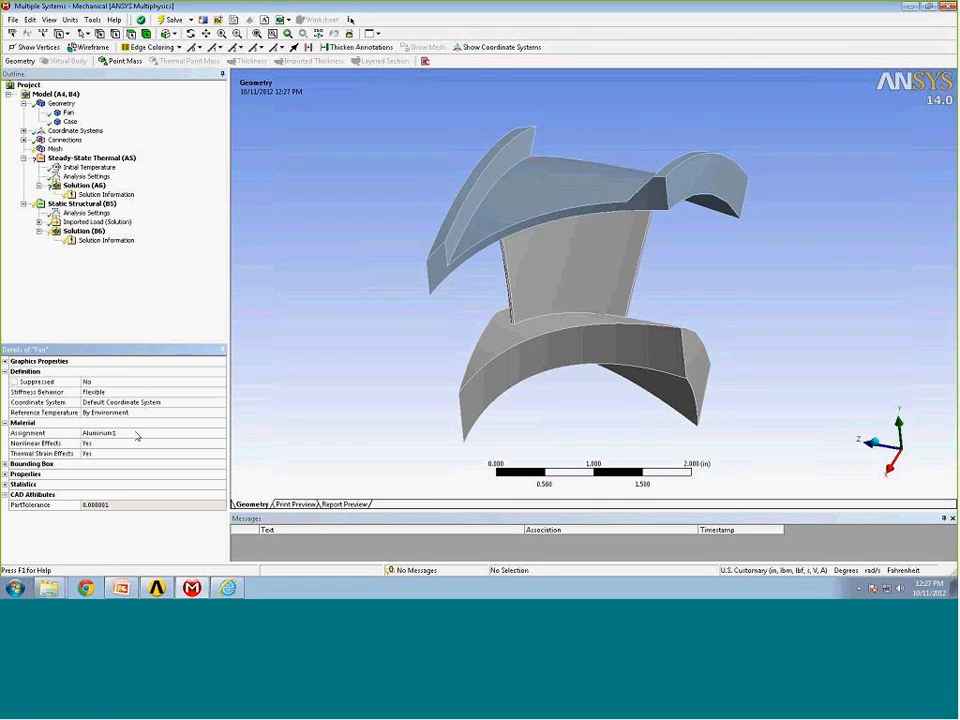
Assign Steel1 as the material of the Case body.
click(70, 121)
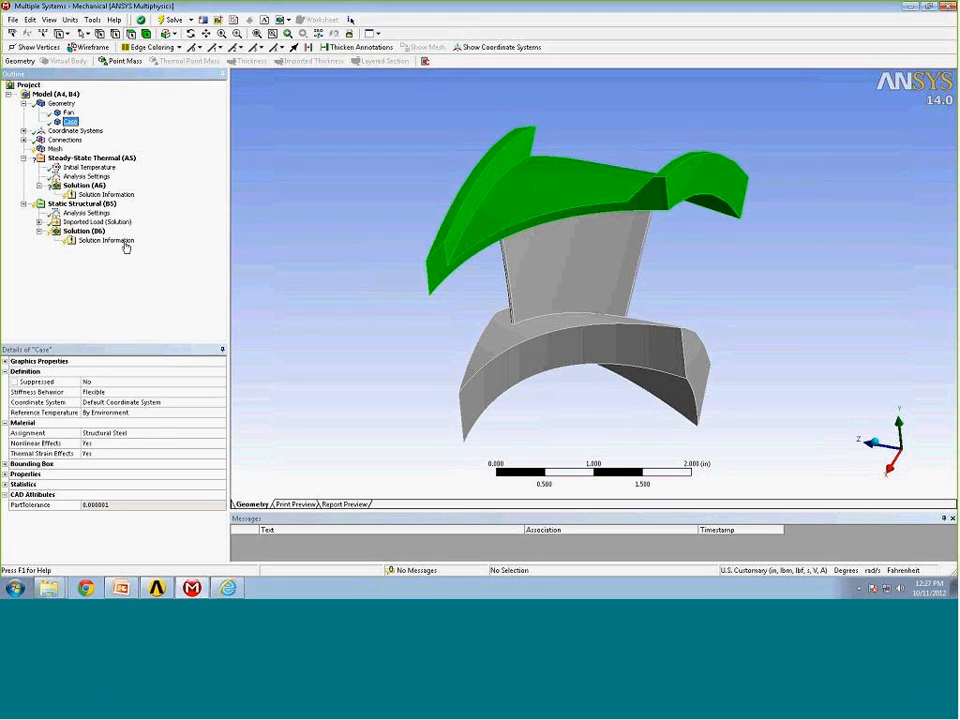
click(158, 434)
click(221, 433)
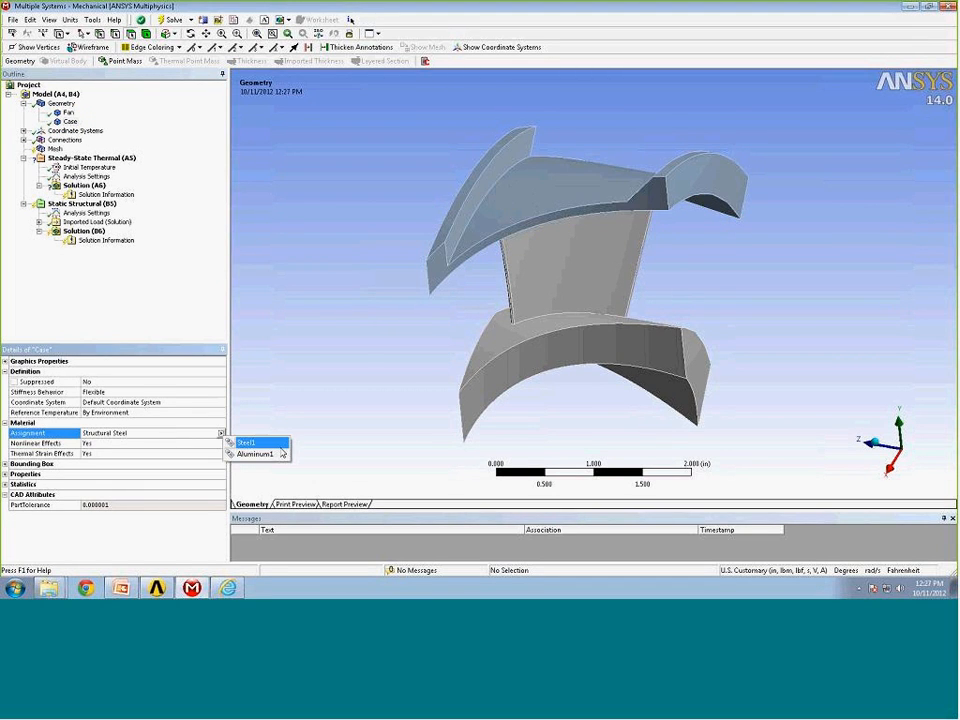
click(253, 446)
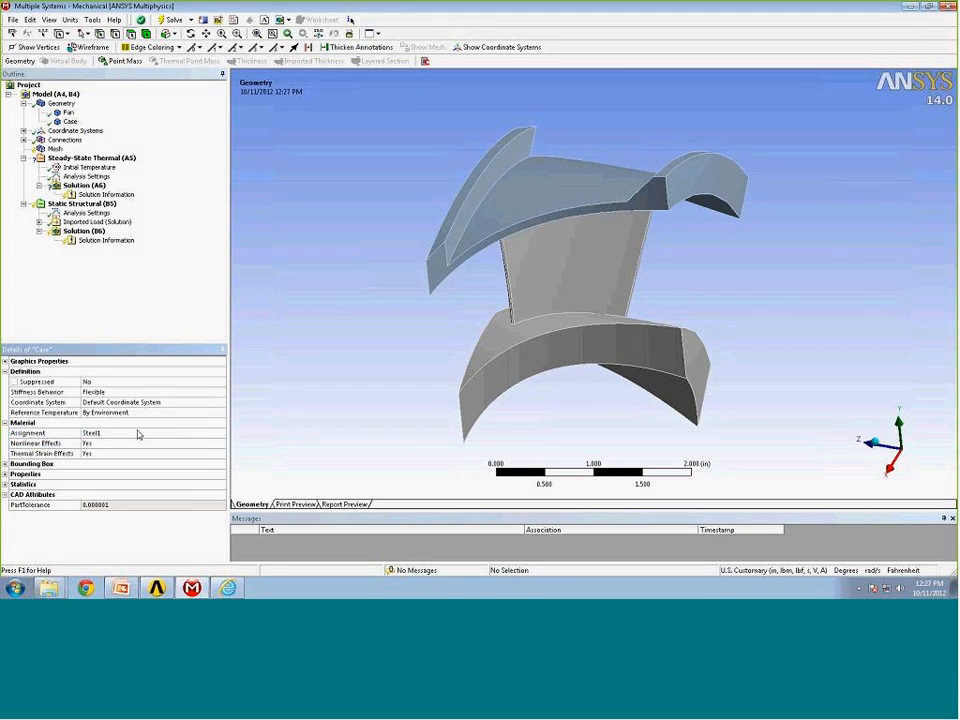
Set the geometry's display style to Material to color bodies by their material.
click(62, 104)
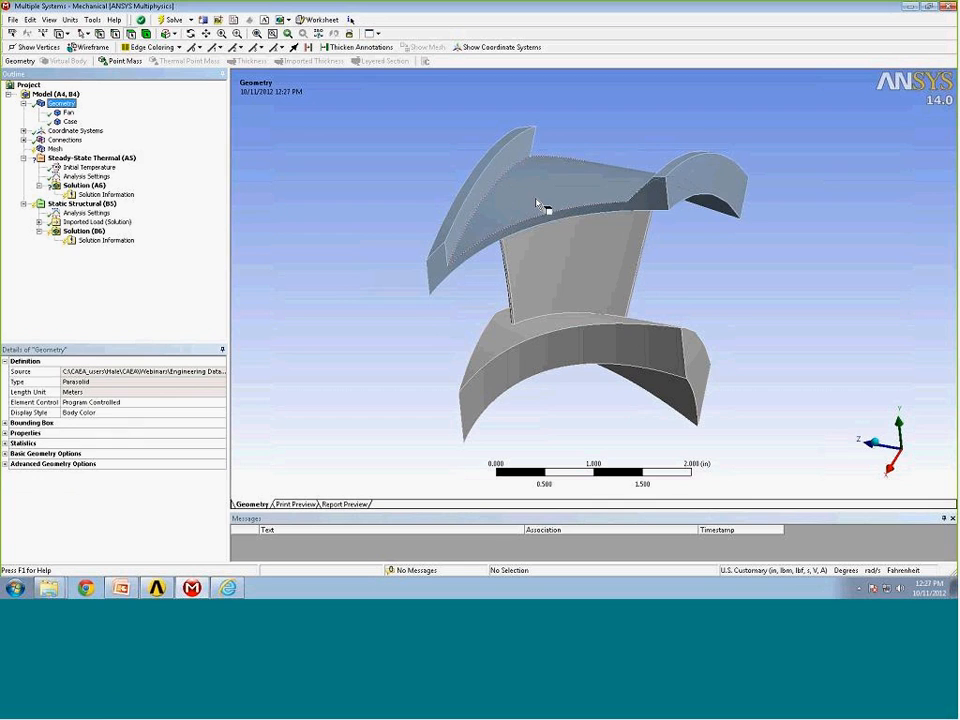
click(115, 414)
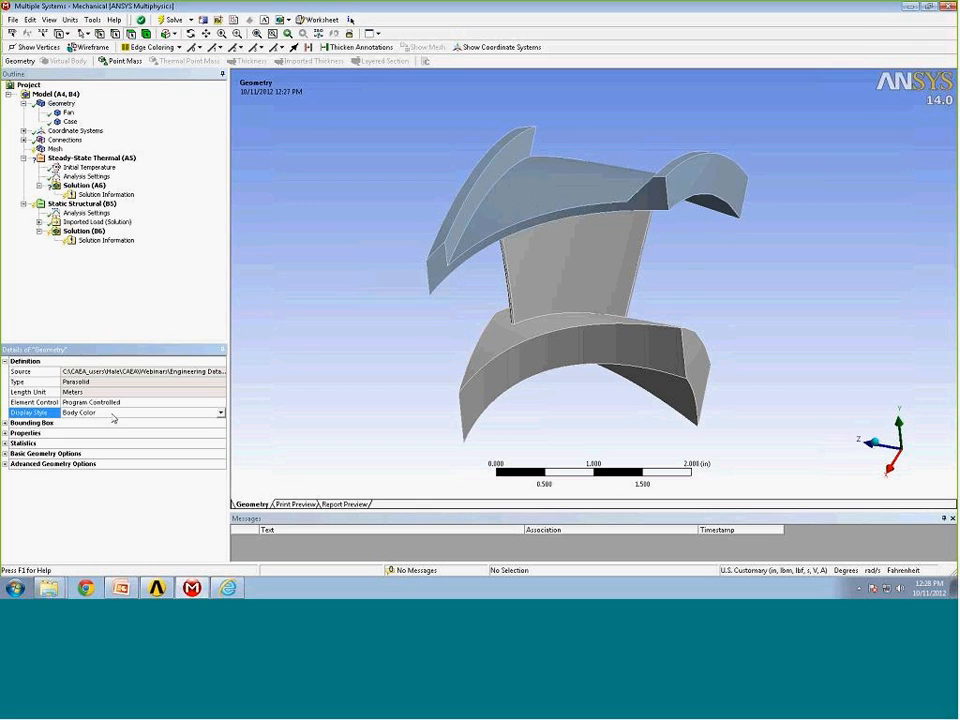
click(221, 416)
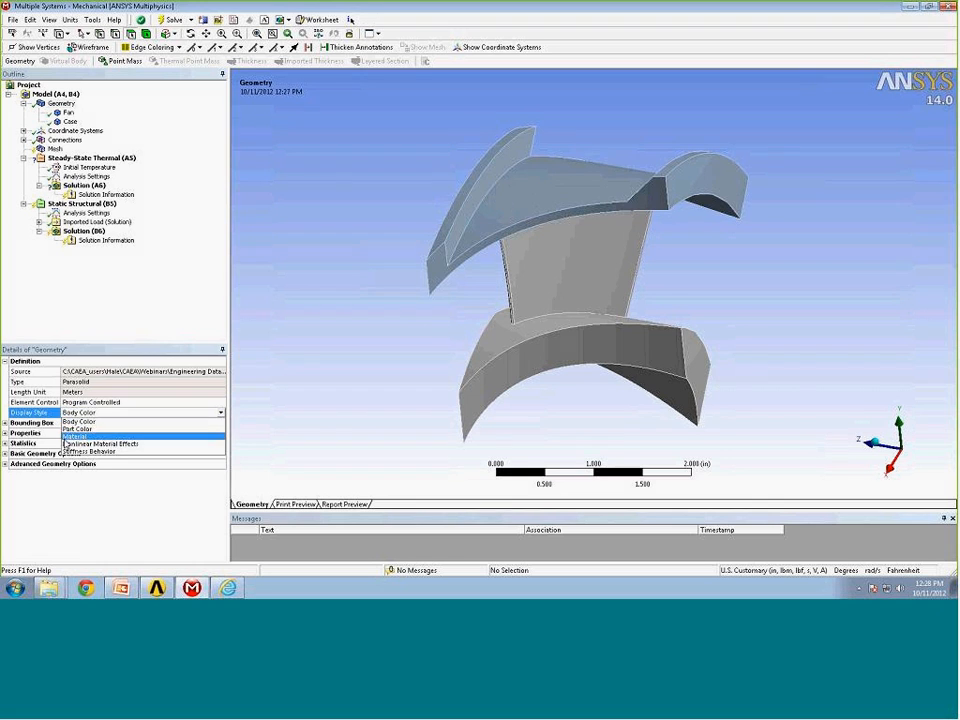
click(76, 437)
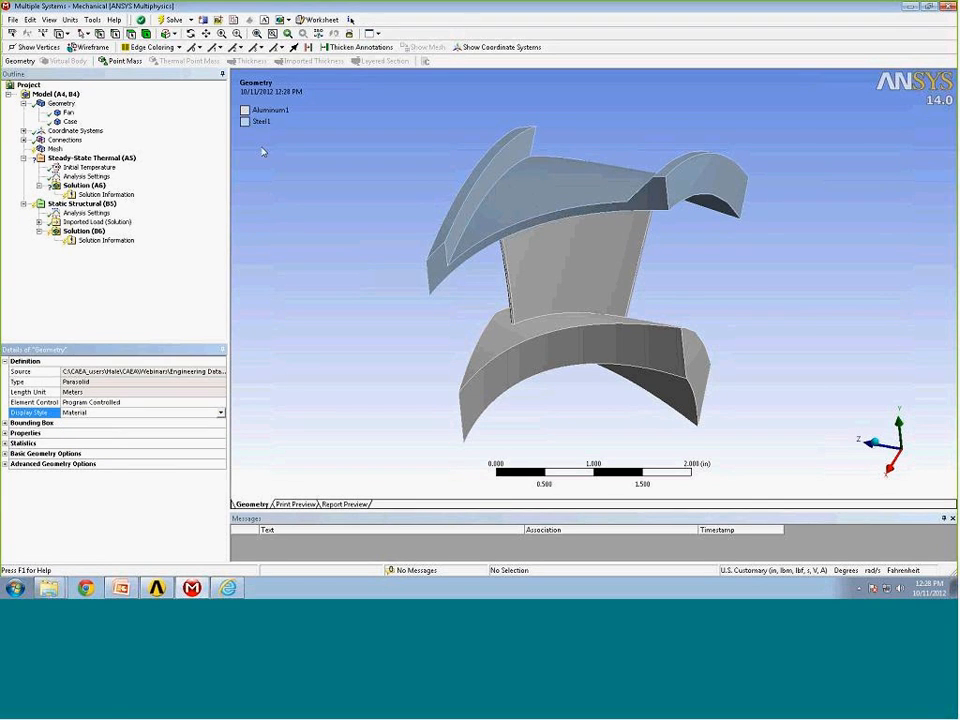
mouse_move(287, 193)
mouse_down()
mouse_move(324, 180)
mouse_move(296, 186)
mouse_up()
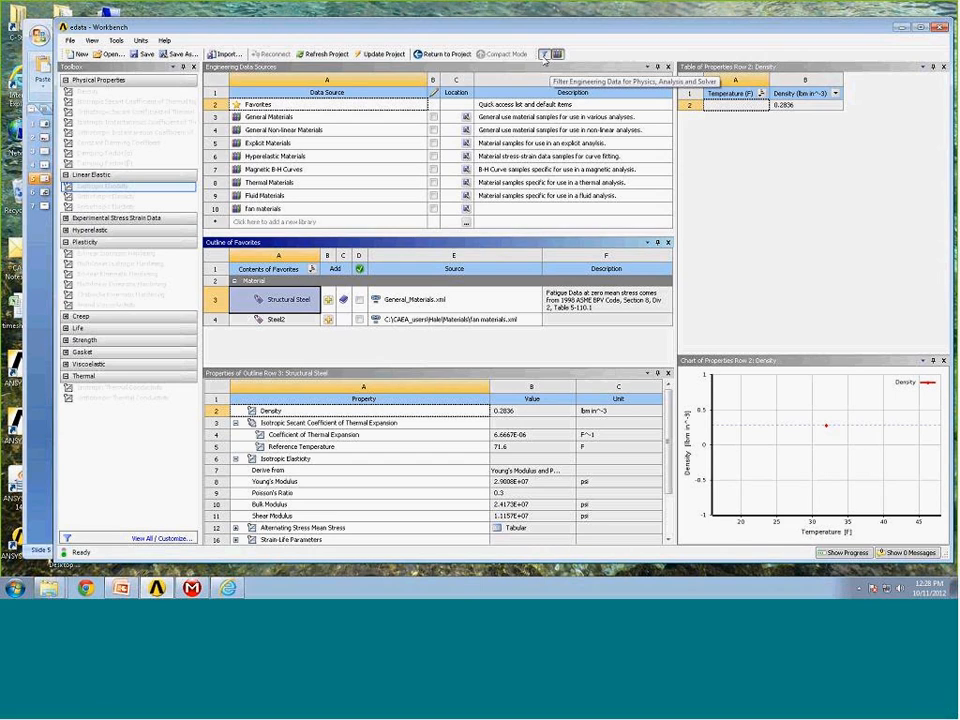
Toggle the Engineering Data physics filter off and on to compare the available toolbox properties.
click(545, 56)
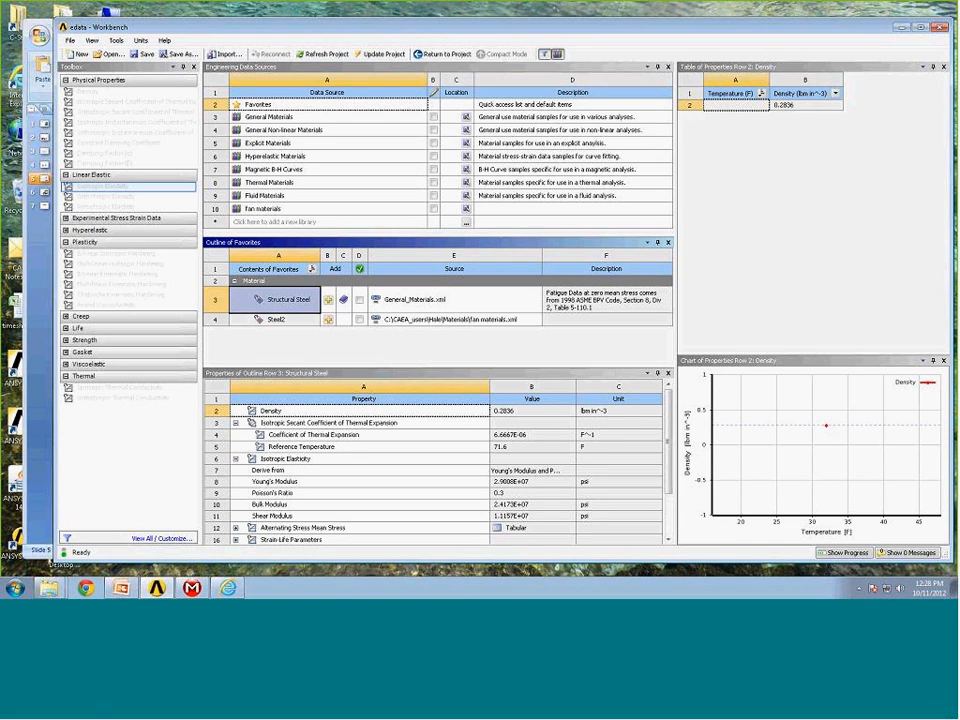
click(547, 55)
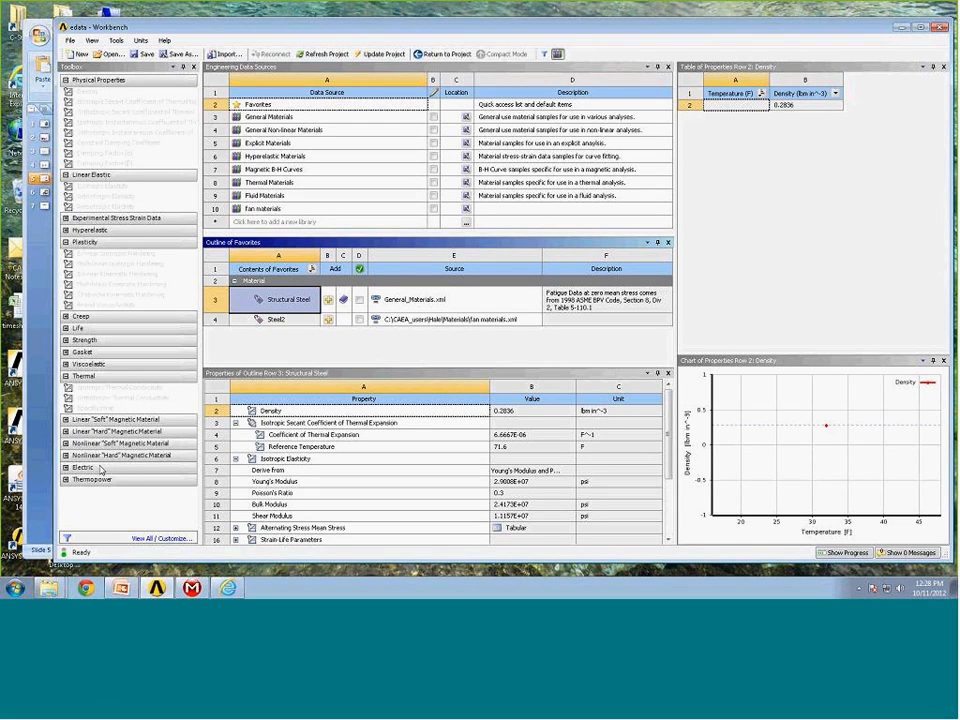
click(545, 55)
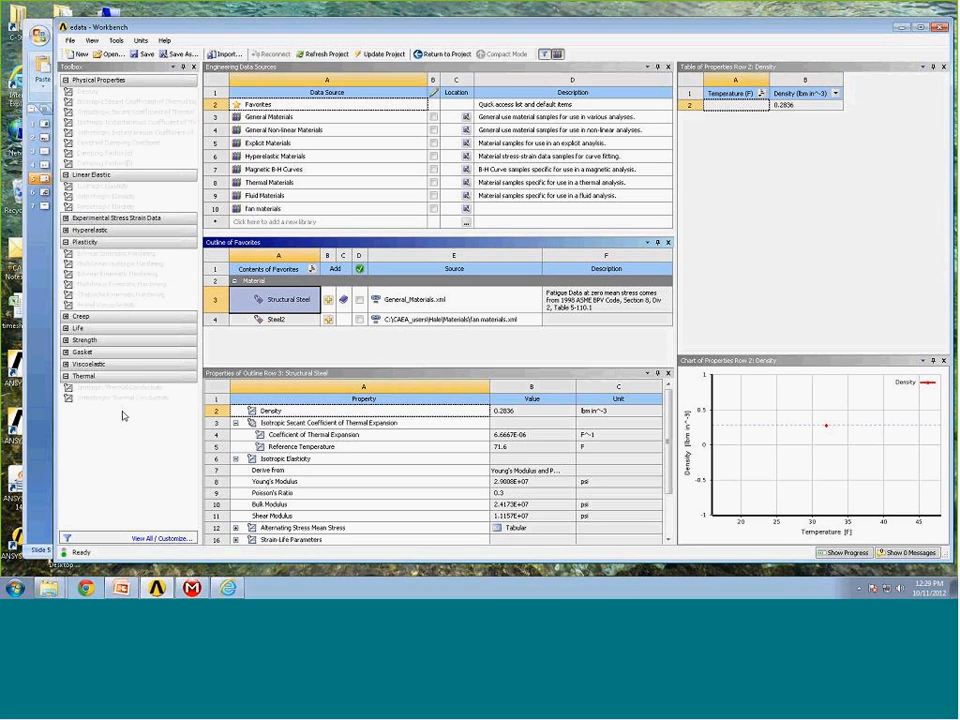
click(549, 55)
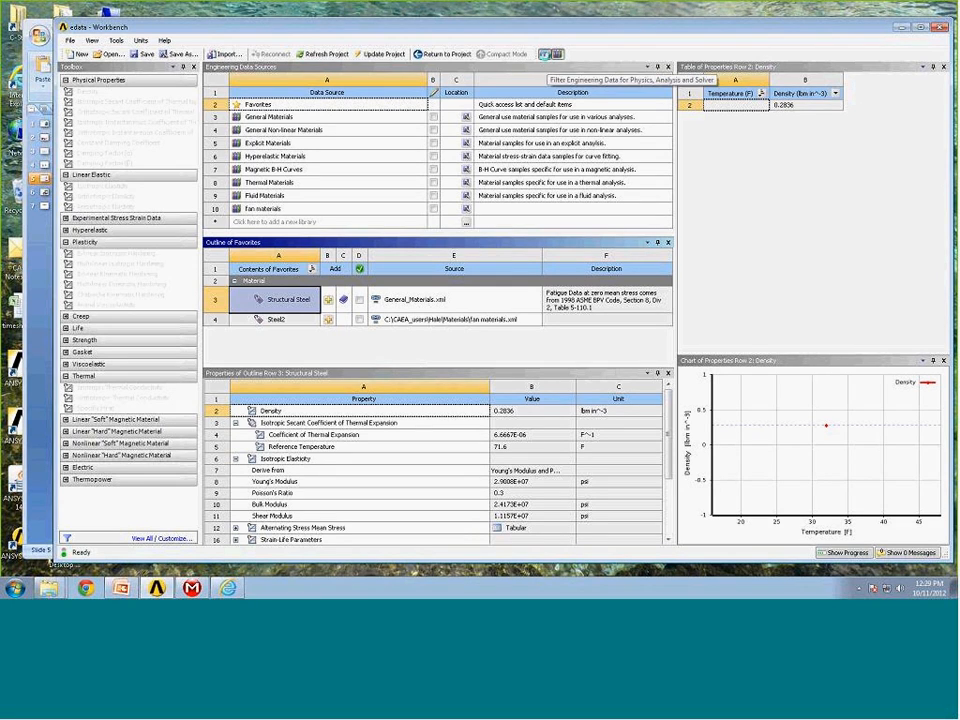
click(545, 54)
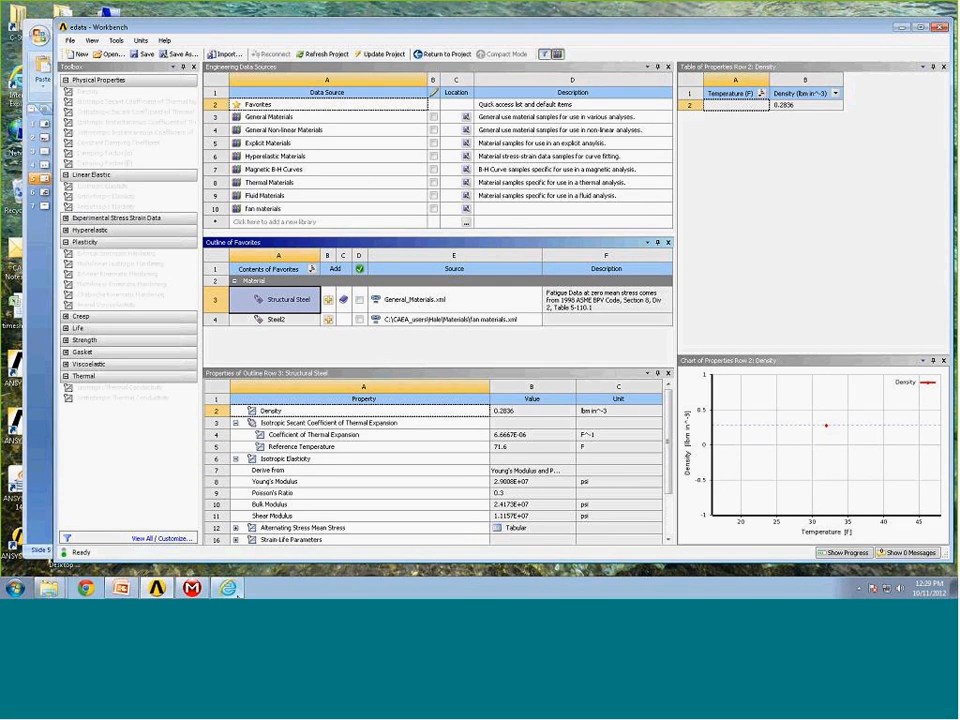
Switch to the Engineering Data Webinar presentation and start the slide show from the current slide.
mouse_move(246, 591)
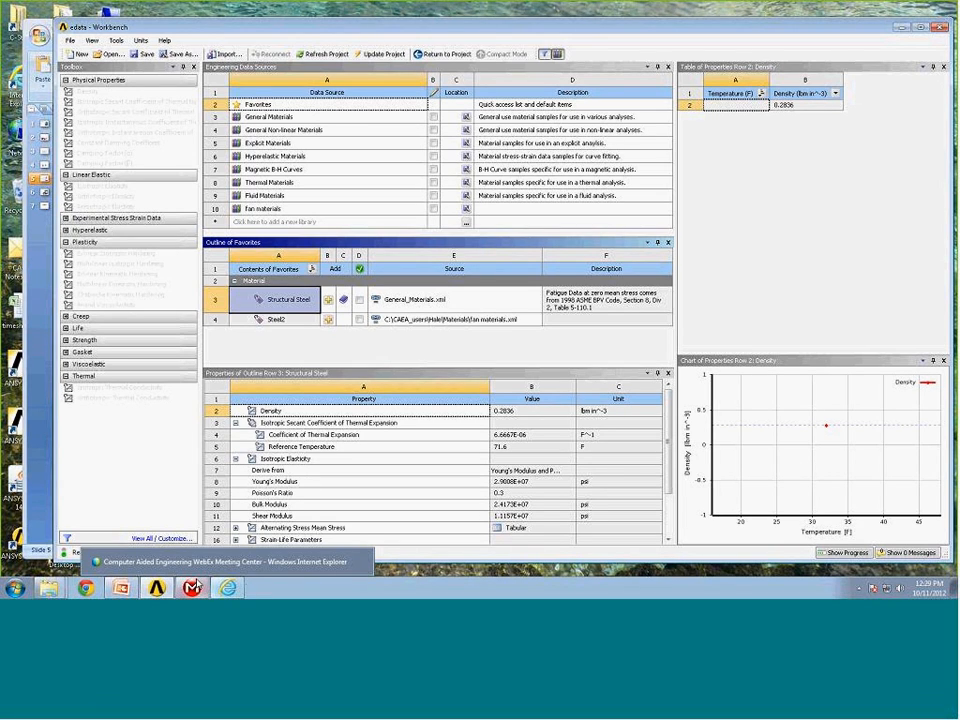
mouse_move(128, 591)
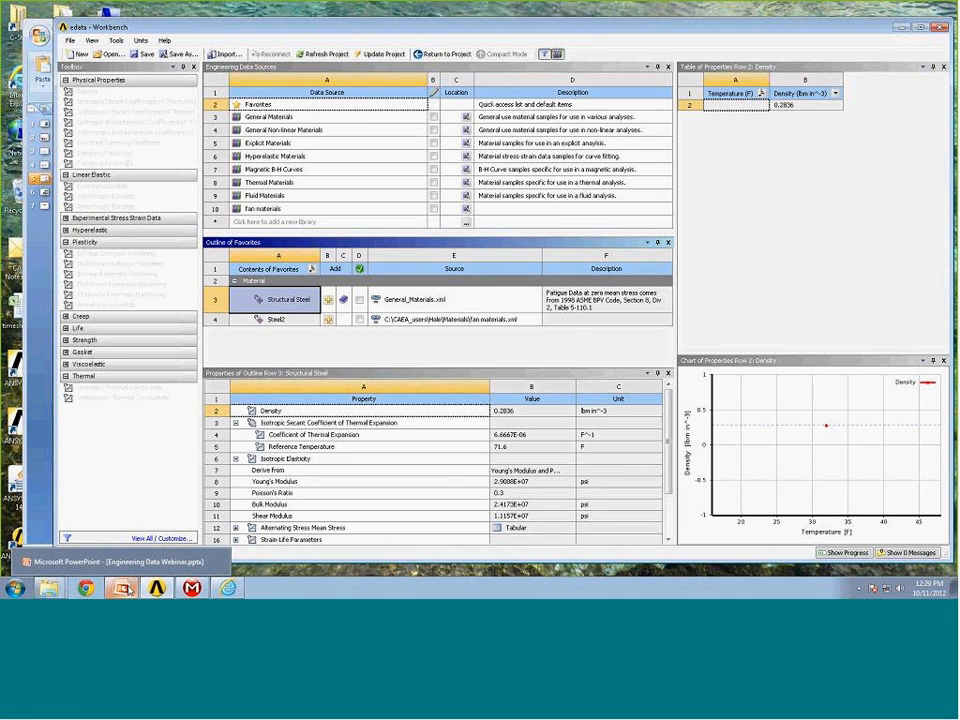
click(128, 591)
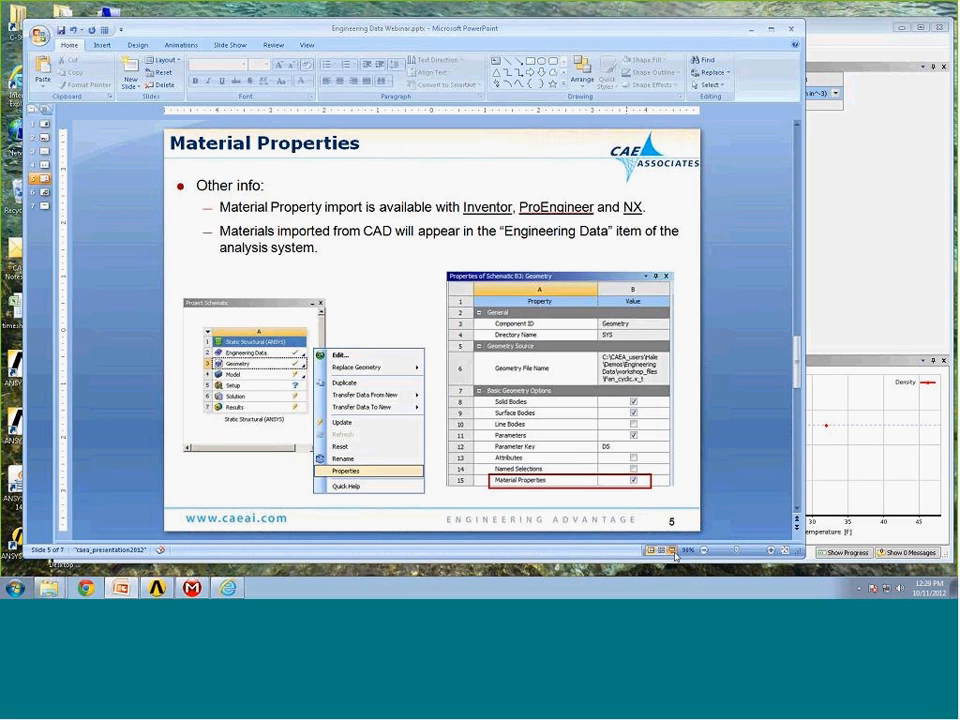
key(shift+F5)
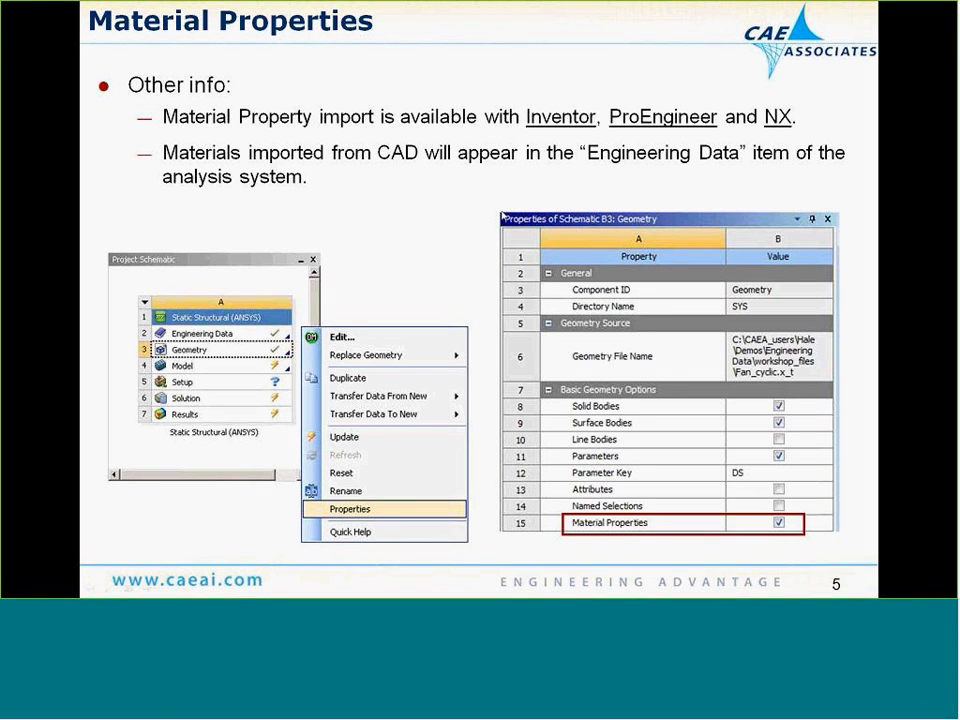